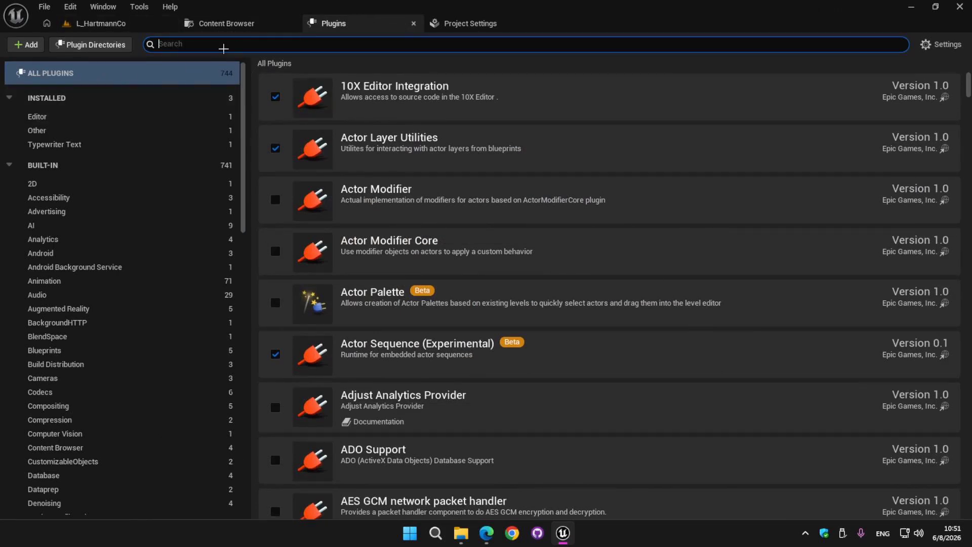
- Find the Asset Sanitizer plugin in the plugin list and open its tool window from the L_HartmannCo level editor
{"action": "type", "text": "Asset Sanitizer"}
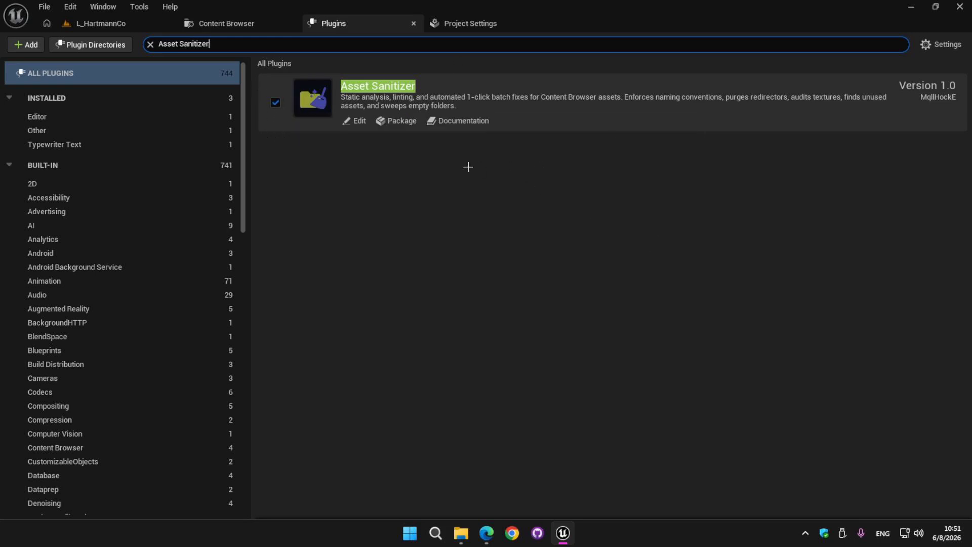
{"action": "left_click", "coordinate": [105, 22]}
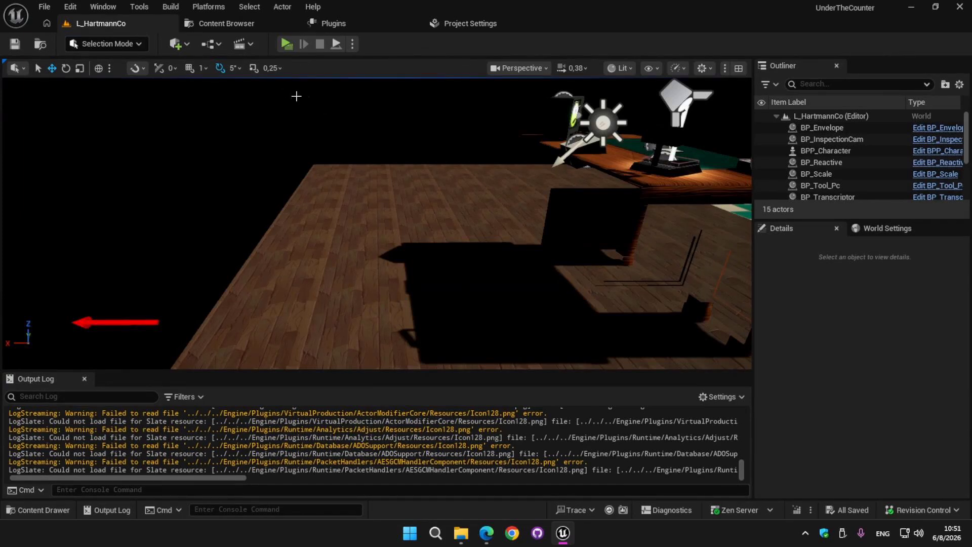
{"action": "left_click", "coordinate": [139, 6]}
{"action": "scroll", "coordinate": [191, 269], "scroll_direction": "down", "scroll_amount": 2}
{"action": "scroll", "coordinate": [191, 269], "scroll_direction": "down", "scroll_amount": 1}
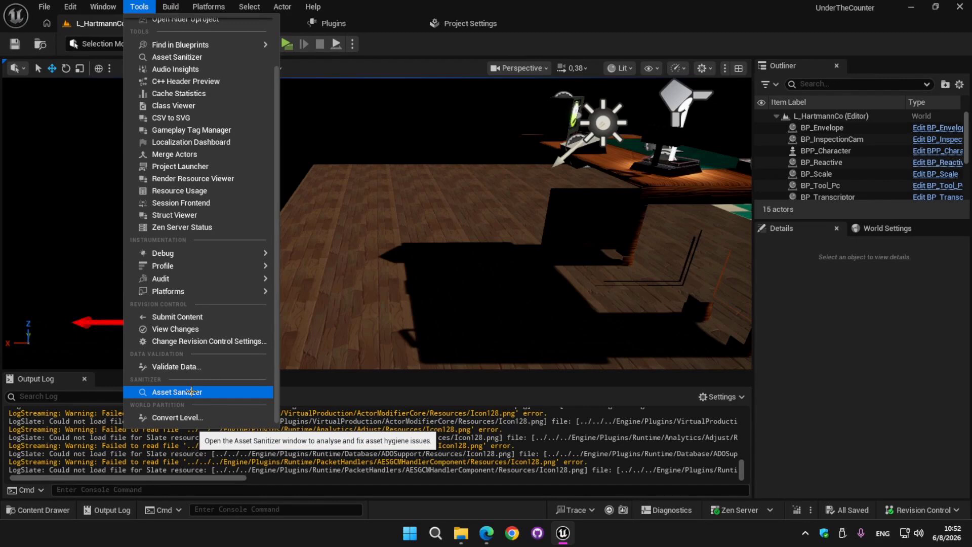
{"action": "left_click", "coordinate": [192, 391]}
{"action": "left_click_drag", "start_coordinate": [0, 114], "coordinate": [527, 31]}
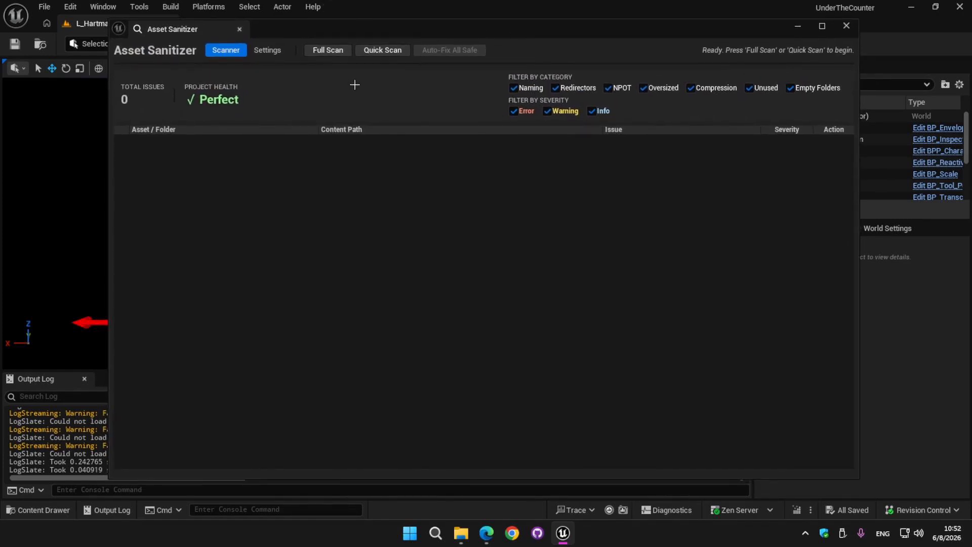
{"action": "left_click_drag", "start_coordinate": [355, 30], "coordinate": [346, 31]}
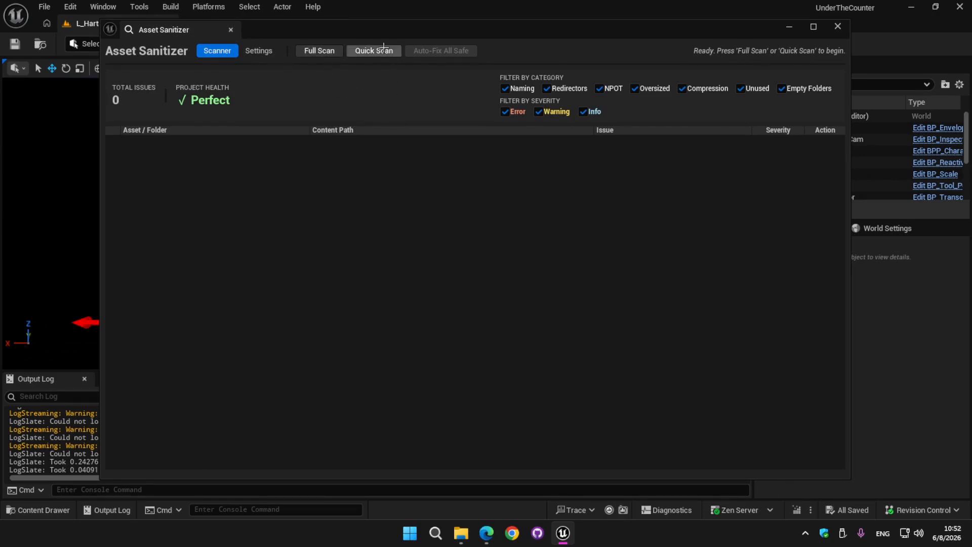
- Run a full scan of the project and look through the whole list of reported asset issues
{"action": "left_click", "coordinate": [317, 53]}
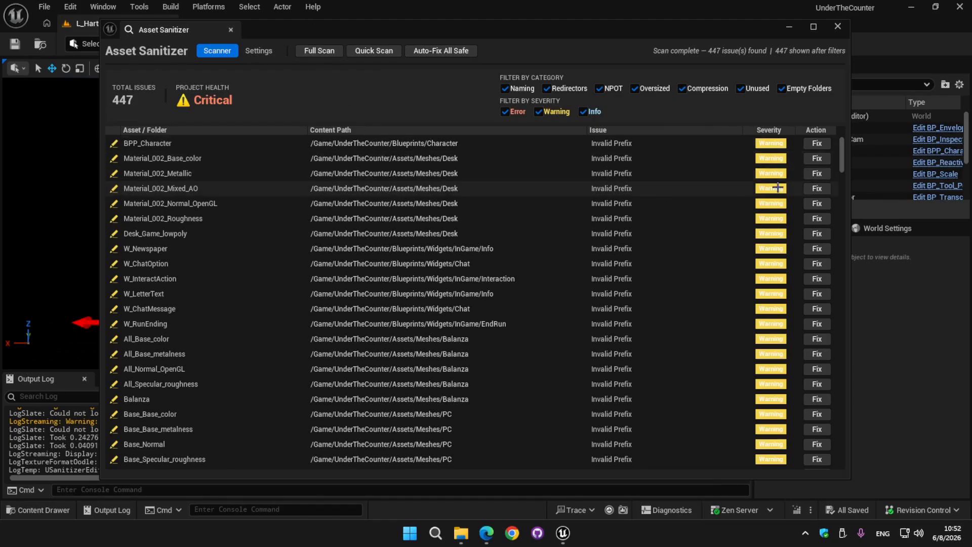
{"action": "left_click_drag", "start_coordinate": [840, 153], "coordinate": [821, 126]}
{"action": "scroll", "coordinate": [587, 191], "scroll_direction": "down", "scroll_amount": 2}
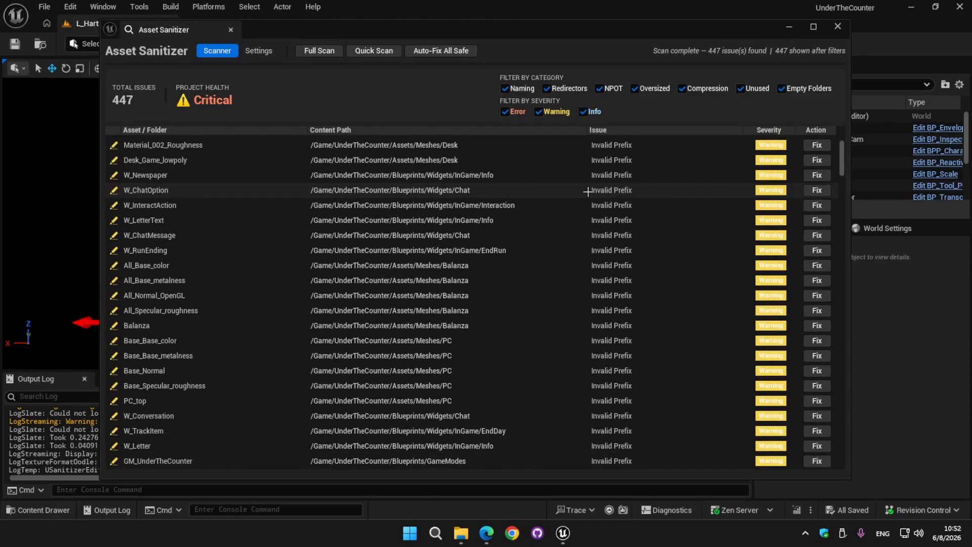
{"action": "left_click_drag", "start_coordinate": [841, 164], "coordinate": [634, 162]}
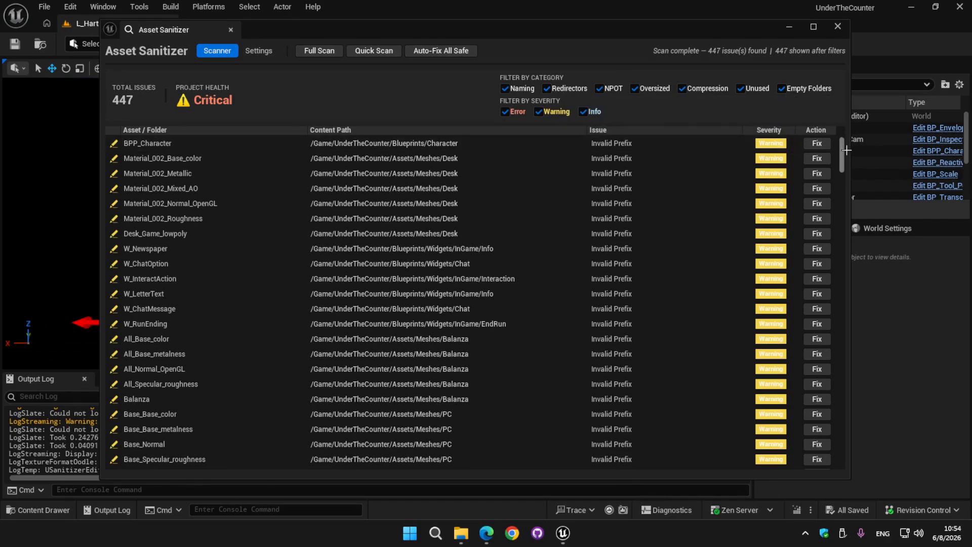
{"action": "left_click_drag", "start_coordinate": [842, 152], "coordinate": [830, 336]}
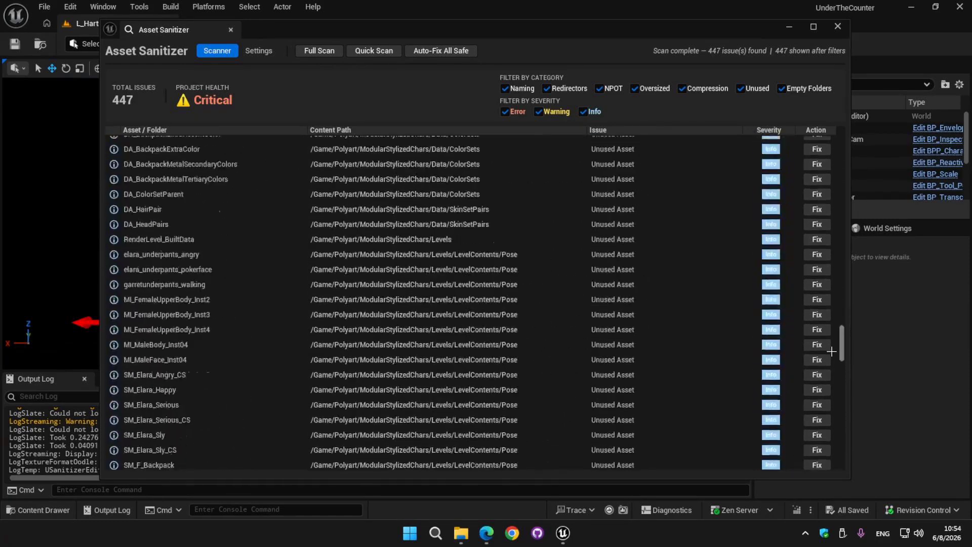
{"action": "scroll", "coordinate": [642, 265], "scroll_direction": "up", "scroll_amount": 2}
{"action": "scroll", "coordinate": [642, 265], "scroll_direction": "up", "scroll_amount": 6}
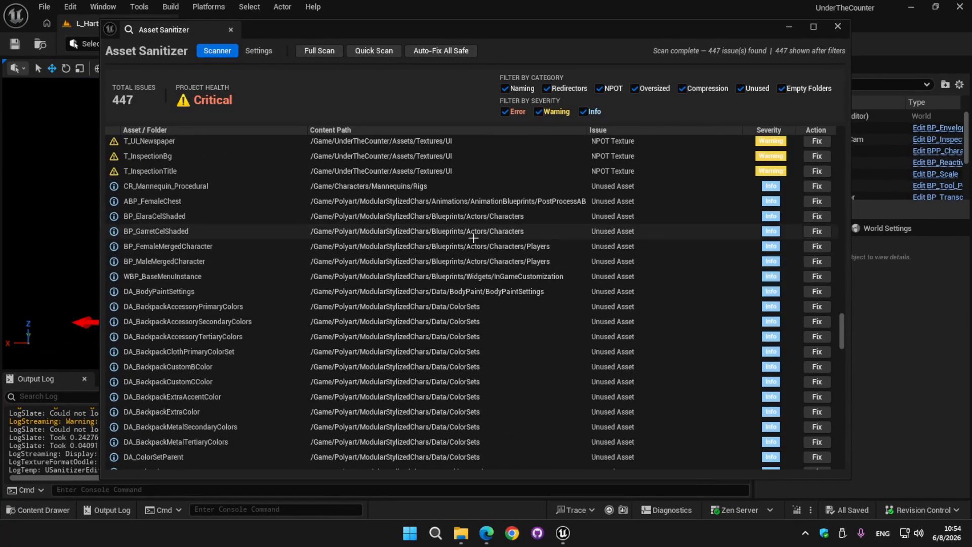
{"action": "scroll", "coordinate": [417, 250], "scroll_direction": "down", "scroll_amount": 3}
{"action": "scroll", "coordinate": [592, 263], "scroll_direction": "down", "scroll_amount": 2}
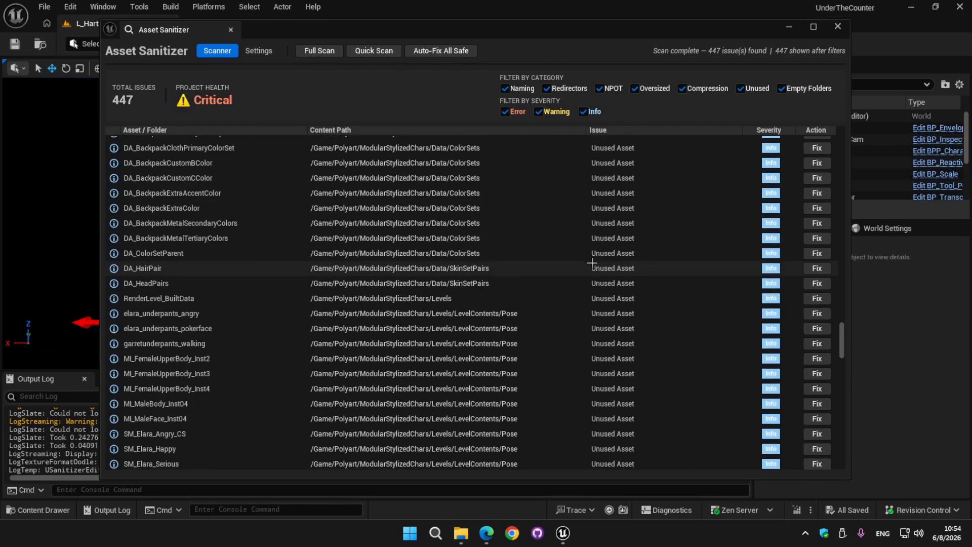
{"action": "left_click_drag", "start_coordinate": [841, 335], "coordinate": [837, 149]}
{"action": "scroll", "coordinate": [755, 234], "scroll_direction": "up", "scroll_amount": 5}
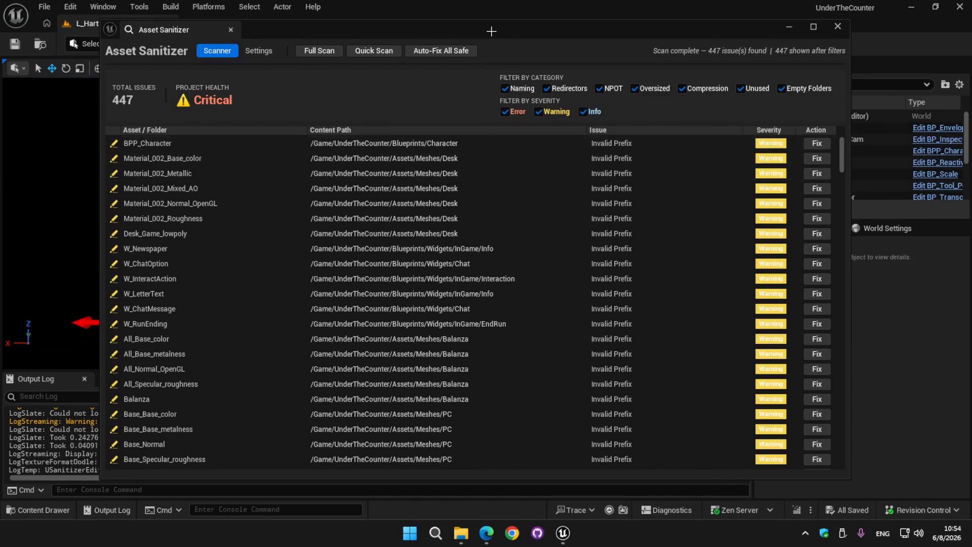
- Expand the global scanner and quick scan selection settings, and disable the Texture Audit scanner
{"action": "left_click", "coordinate": [259, 50]}
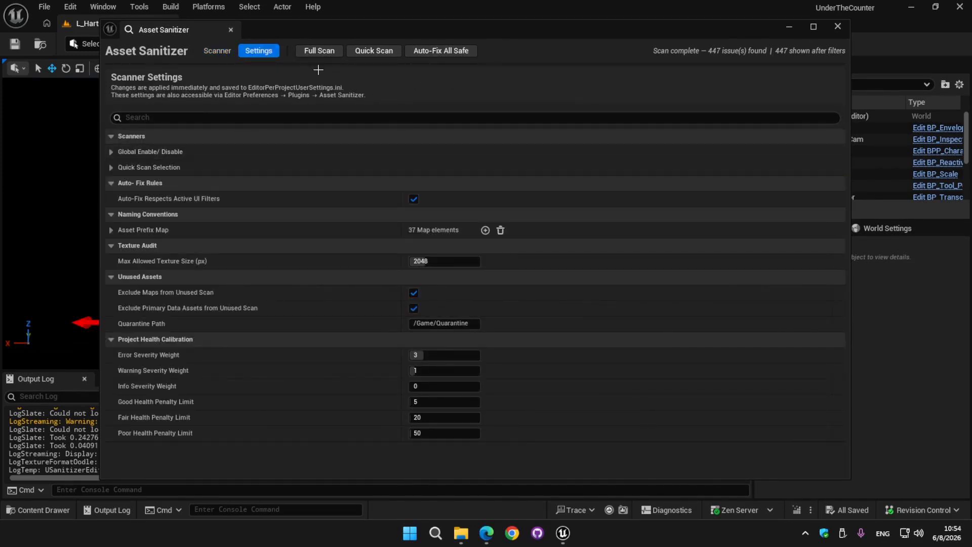
{"action": "left_click", "coordinate": [217, 51]}
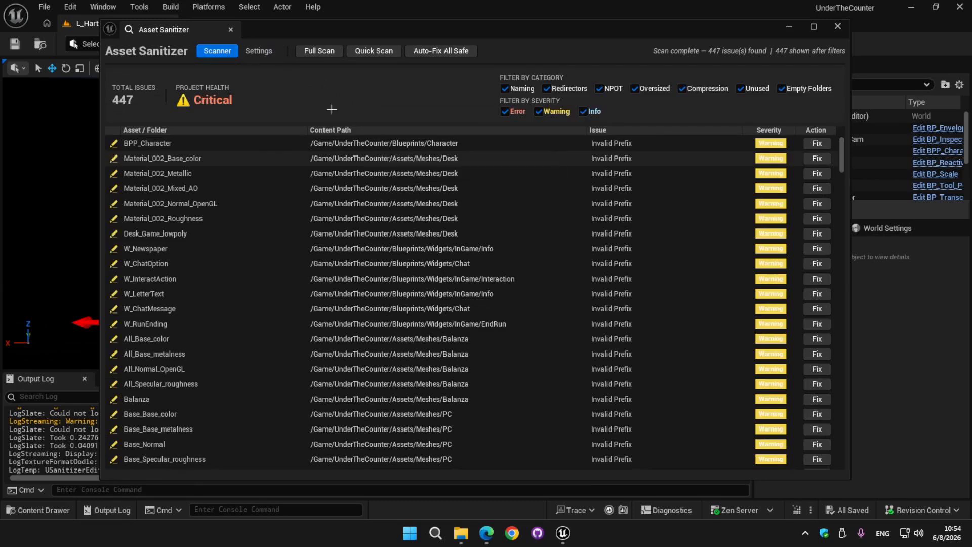
{"action": "left_click", "coordinate": [259, 51]}
{"action": "left_click", "coordinate": [111, 151]}
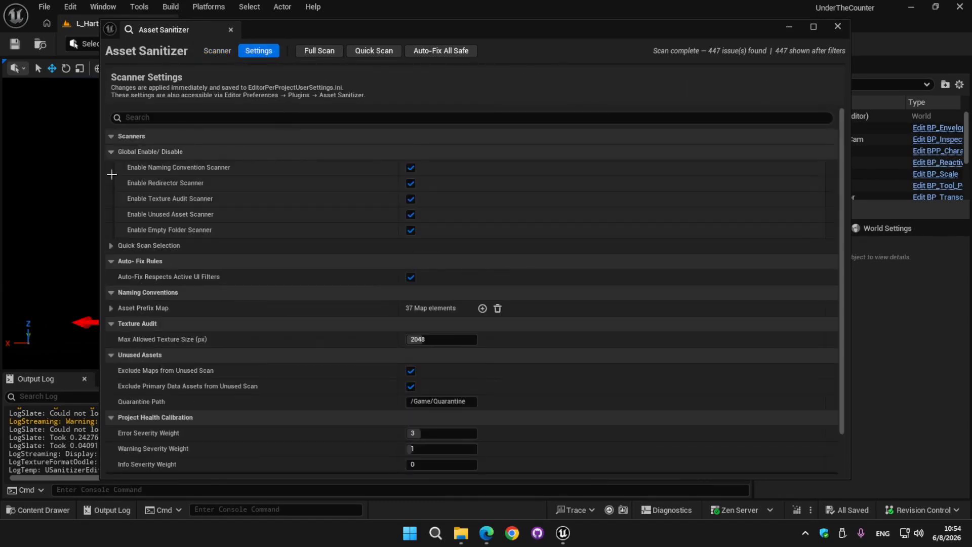
{"action": "left_click", "coordinate": [112, 246]}
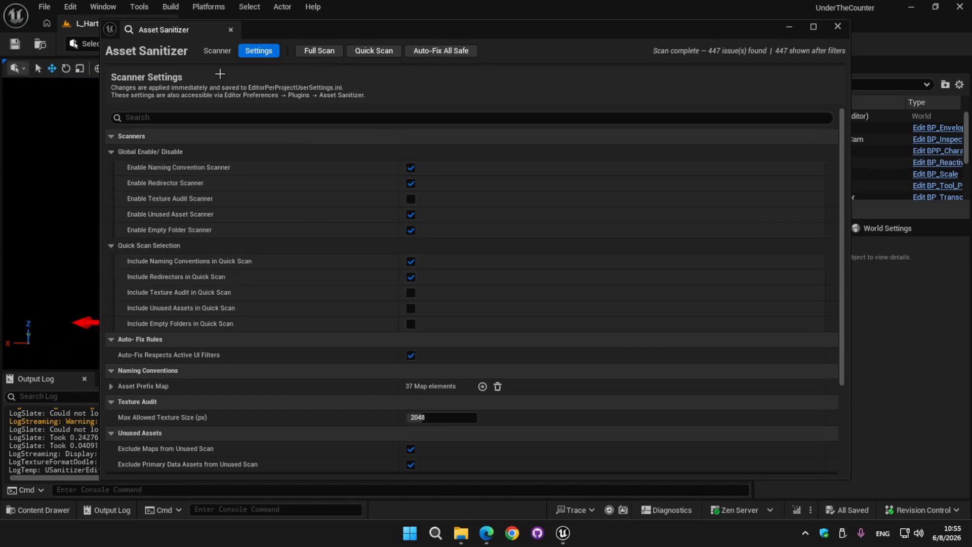
- Rerun the full scan without the texture audit and check the issues listed around the redirectors and unused assets
{"action": "left_click", "coordinate": [221, 54]}
{"action": "scroll", "coordinate": [840, 168], "scroll_direction": "down", "scroll_amount": 5}
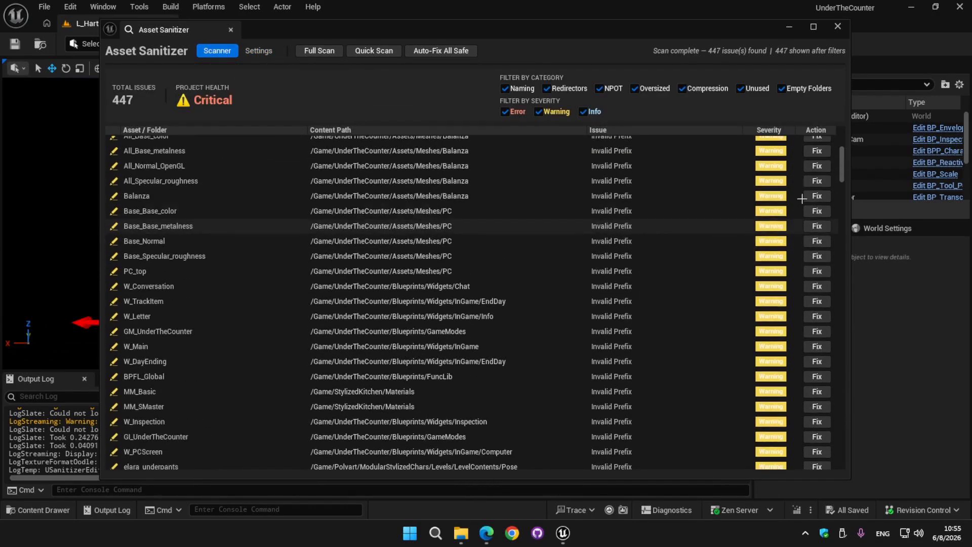
{"action": "left_click_drag", "start_coordinate": [839, 168], "coordinate": [843, 328]}
{"action": "scroll", "coordinate": [583, 314], "scroll_direction": "up", "scroll_amount": 1}
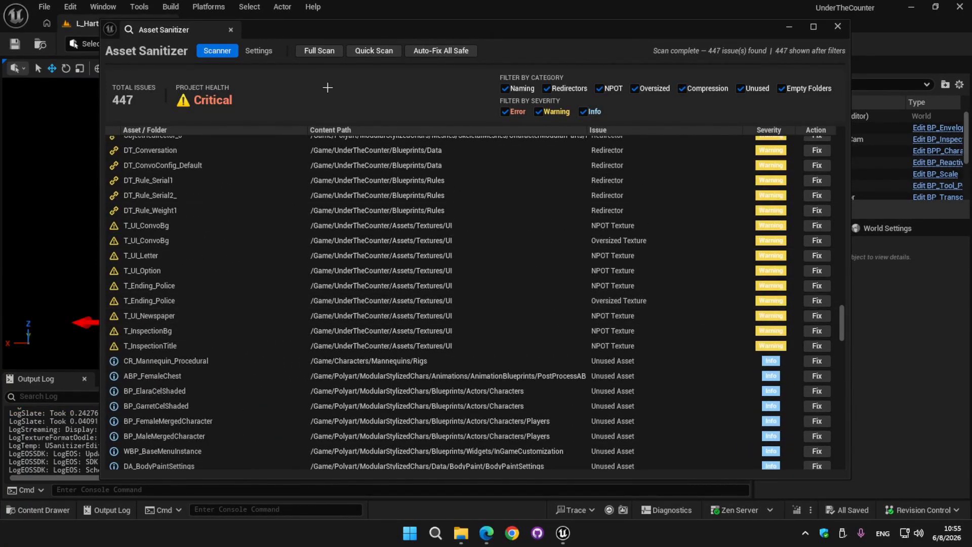
{"action": "left_click", "coordinate": [319, 51]}
{"action": "scroll", "coordinate": [607, 265], "scroll_direction": "up", "scroll_amount": 1}
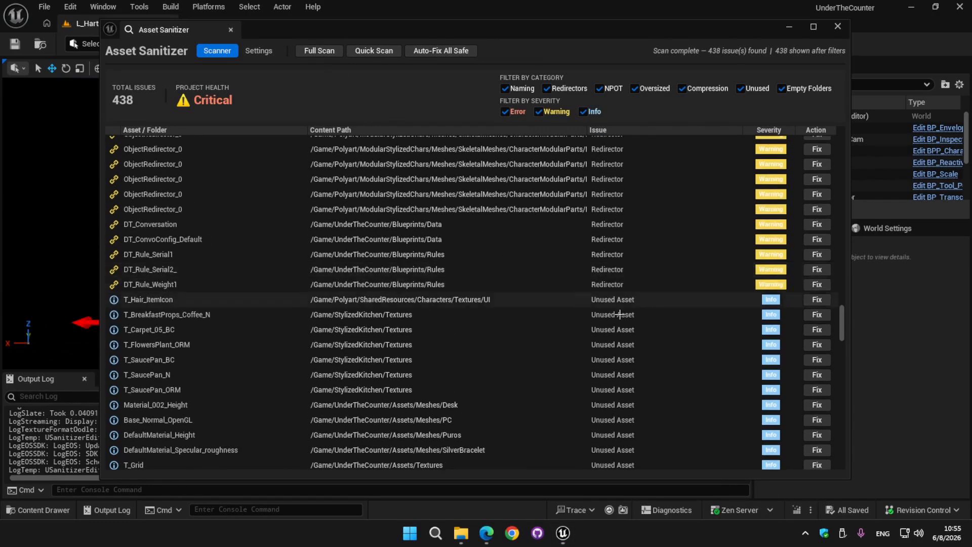
{"action": "scroll", "coordinate": [591, 273], "scroll_direction": "up", "scroll_amount": 2}
{"action": "scroll", "coordinate": [622, 288], "scroll_direction": "up", "scroll_amount": 5}
{"action": "scroll", "coordinate": [623, 286], "scroll_direction": "down", "scroll_amount": 4}
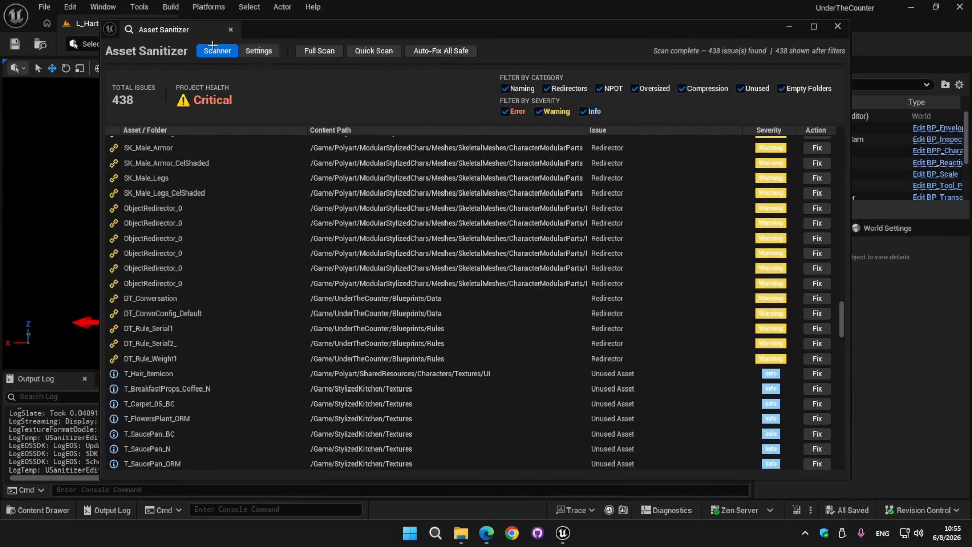
- Include the texture audit in the quick scan selection and return to the scan results
{"action": "left_click", "coordinate": [259, 51]}
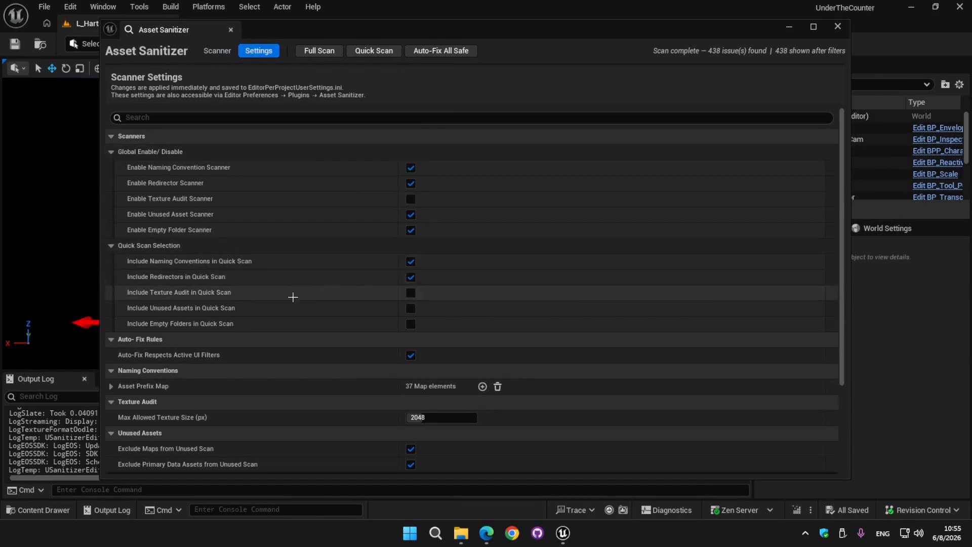
{"action": "left_click", "coordinate": [413, 292]}
{"action": "left_click", "coordinate": [217, 50]}
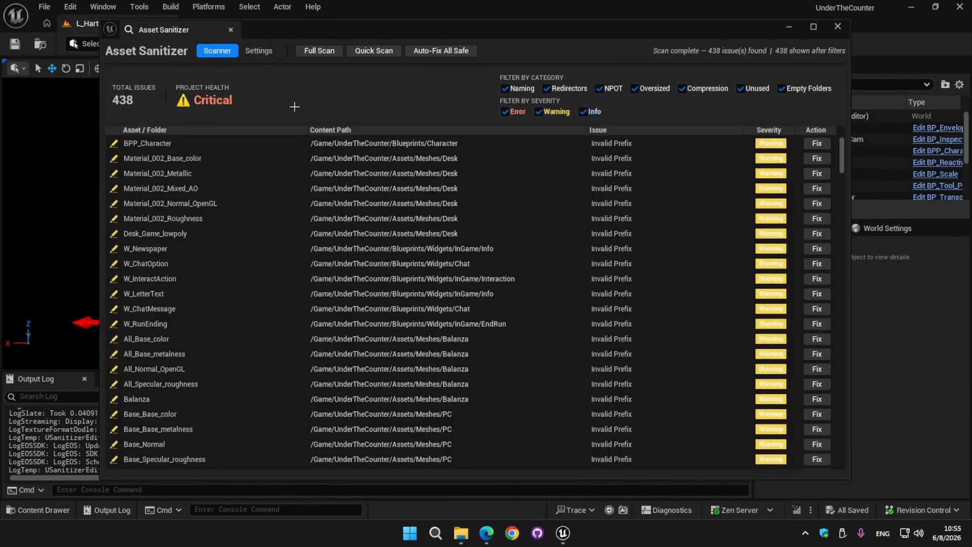
- Run a quick scan and look through its issue list down to the last redirector entries
{"action": "left_click", "coordinate": [374, 51]}
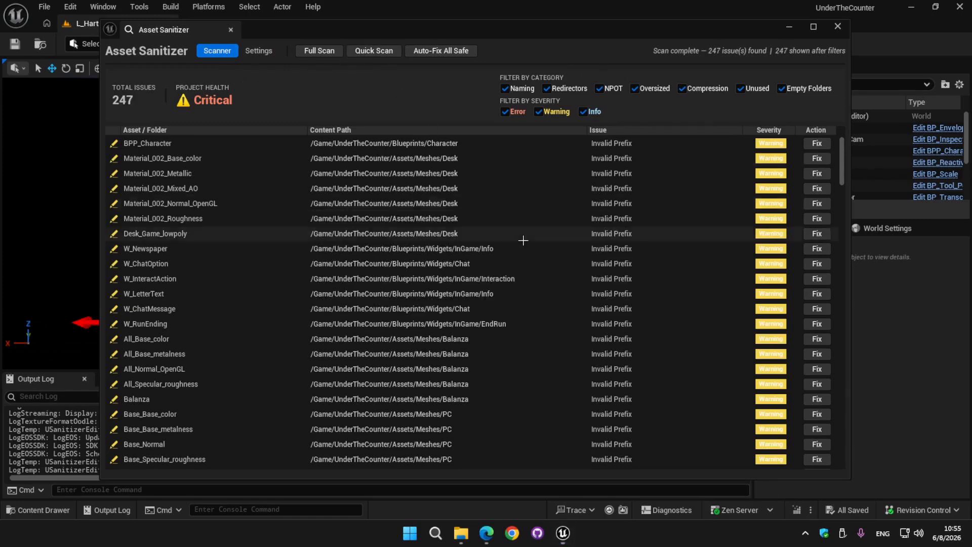
{"action": "scroll", "coordinate": [825, 181], "scroll_direction": "down", "scroll_amount": 5}
{"action": "scroll", "coordinate": [830, 253], "scroll_direction": "down", "scroll_amount": 20}
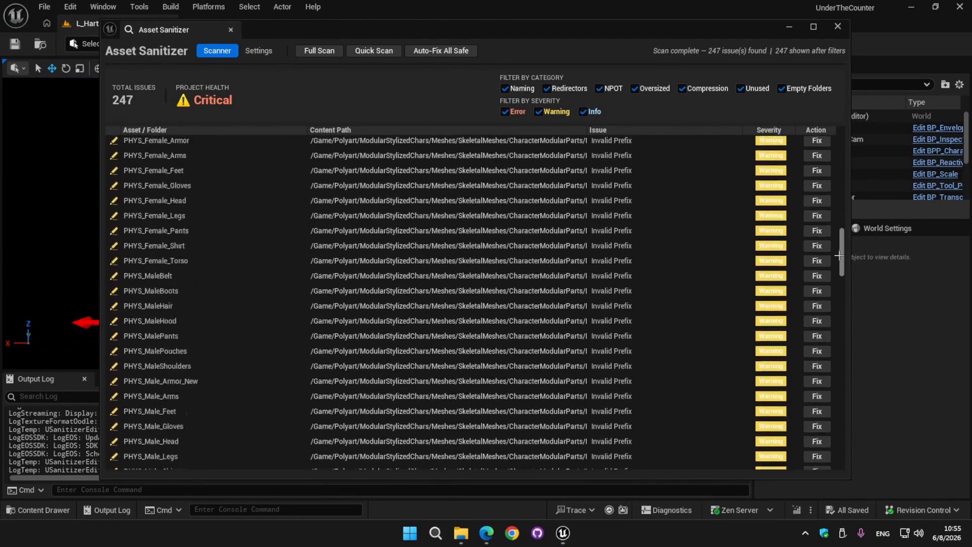
{"action": "scroll", "coordinate": [832, 323], "scroll_direction": "down", "scroll_amount": 20}
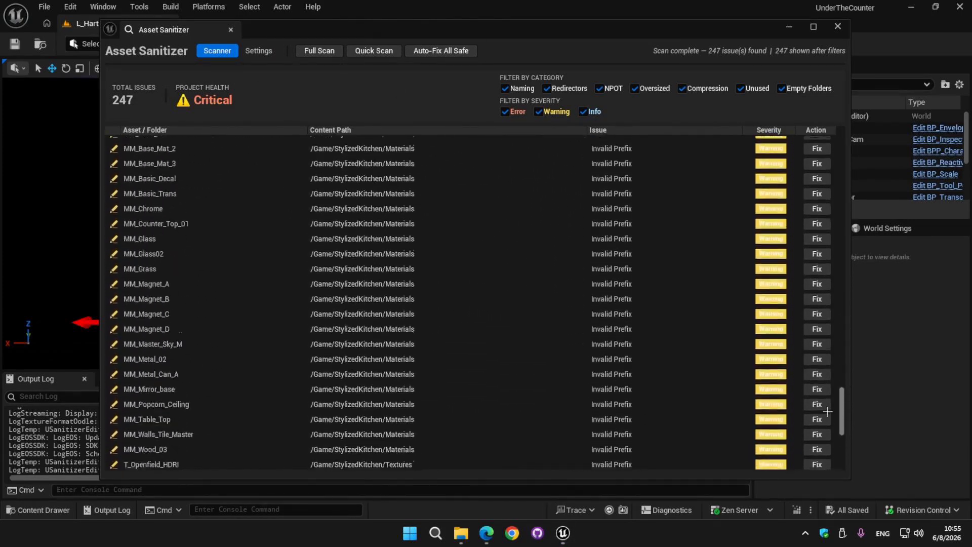
{"action": "scroll", "coordinate": [825, 437], "scroll_direction": "down", "scroll_amount": 1}
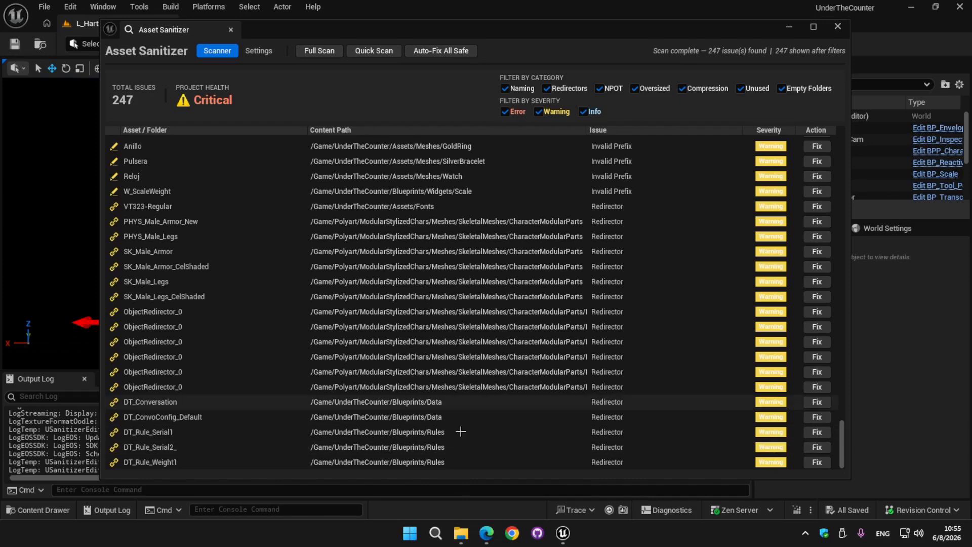
{"action": "left_click_drag", "start_coordinate": [841, 430], "coordinate": [820, 146]}
- Enable the Texture Audit scanner globally, then rerun the quick scan and check the end of the issue list
{"action": "left_click", "coordinate": [259, 51]}
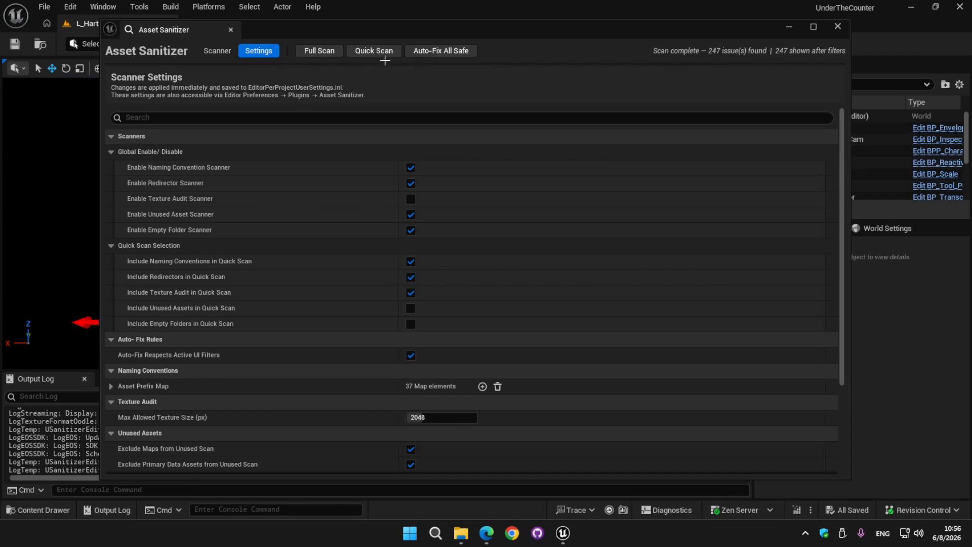
{"action": "left_click", "coordinate": [410, 198]}
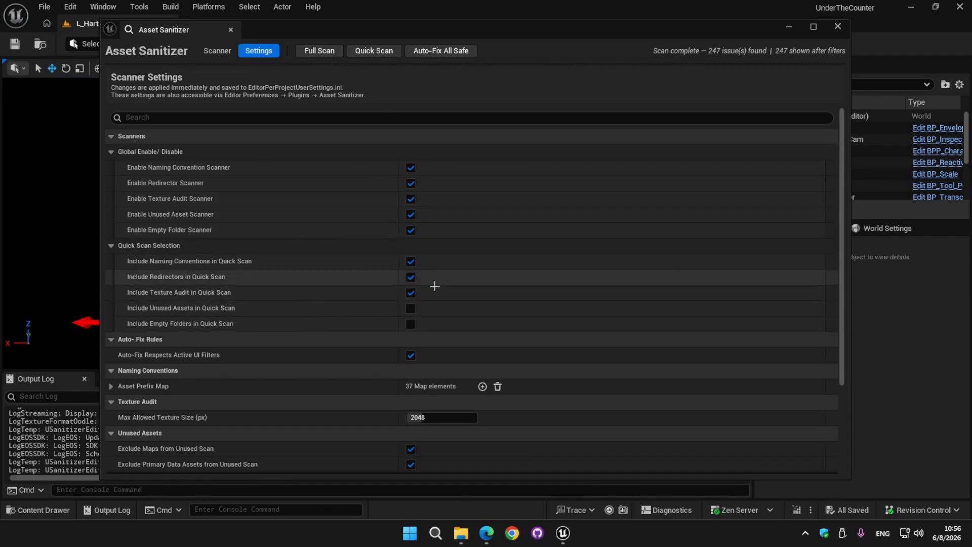
{"action": "left_click", "coordinate": [217, 51]}
{"action": "left_click", "coordinate": [374, 50]}
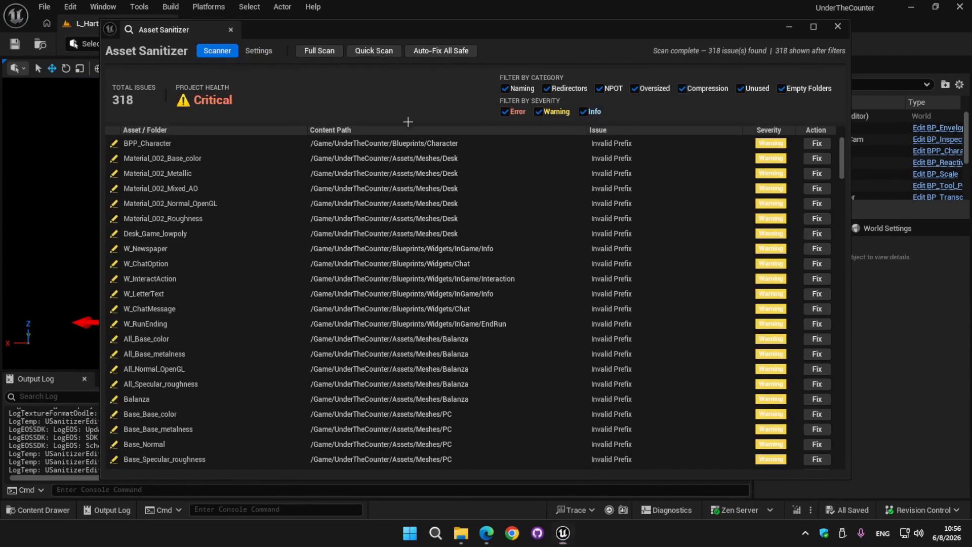
{"action": "left_click_drag", "start_coordinate": [841, 159], "coordinate": [817, 447]}
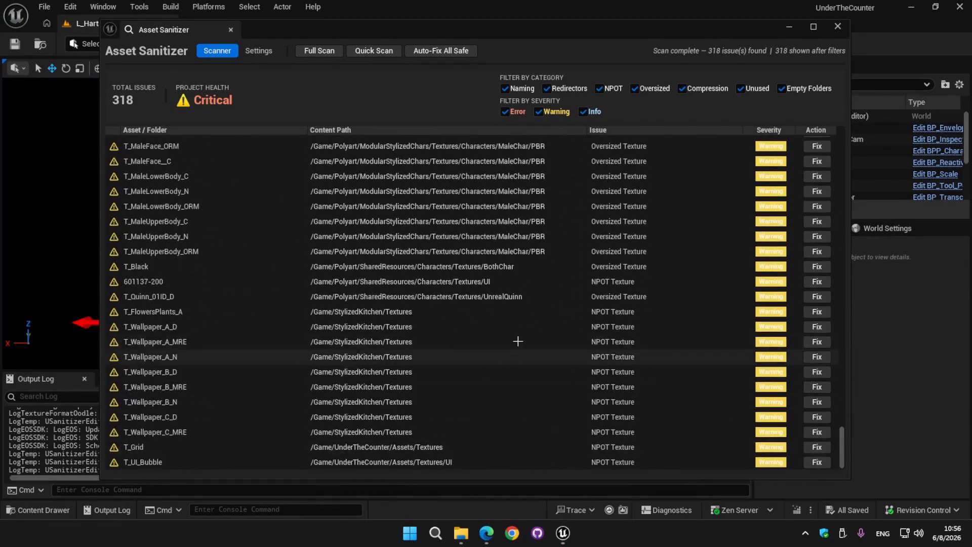
- Exclude the texture audit from the quick scan selection, then rerun the quick scan and check the listed issues
{"action": "left_click", "coordinate": [264, 51]}
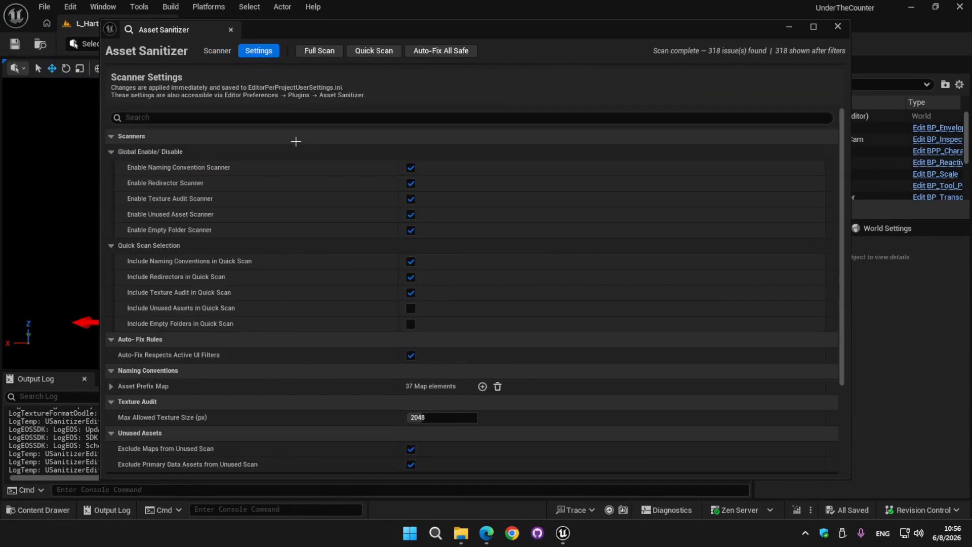
{"action": "left_click", "coordinate": [216, 53]}
{"action": "left_click", "coordinate": [373, 50]}
{"action": "scroll", "coordinate": [830, 299], "scroll_direction": "down", "scroll_amount": 10}
{"action": "scroll", "coordinate": [831, 299], "scroll_direction": "down", "scroll_amount": 10}
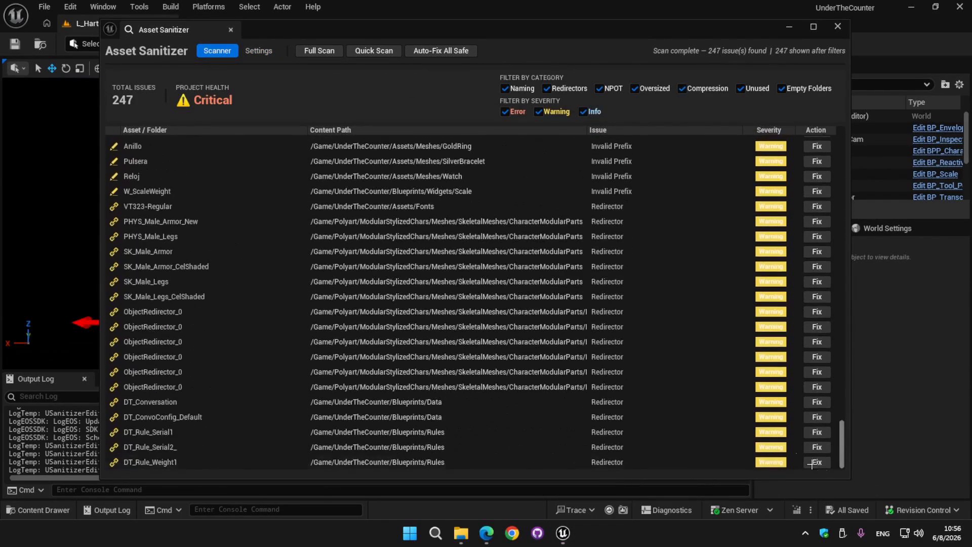
- Run a full scan with the Texture Audit scanner enabled and review the NPOT and oversized texture entries
{"action": "left_click", "coordinate": [319, 50]}
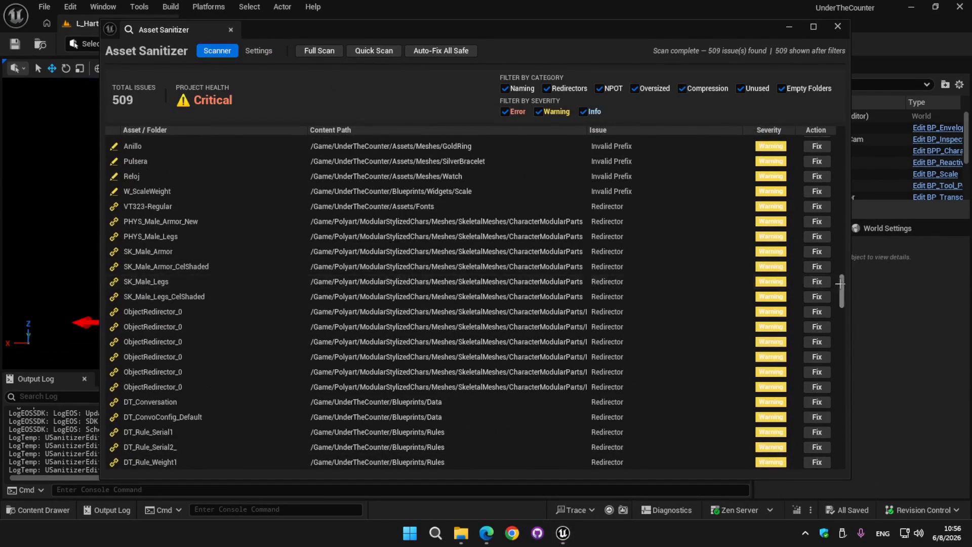
{"action": "scroll", "coordinate": [751, 276], "scroll_direction": "down", "scroll_amount": 10}
{"action": "scroll", "coordinate": [657, 253], "scroll_direction": "up", "scroll_amount": 3}
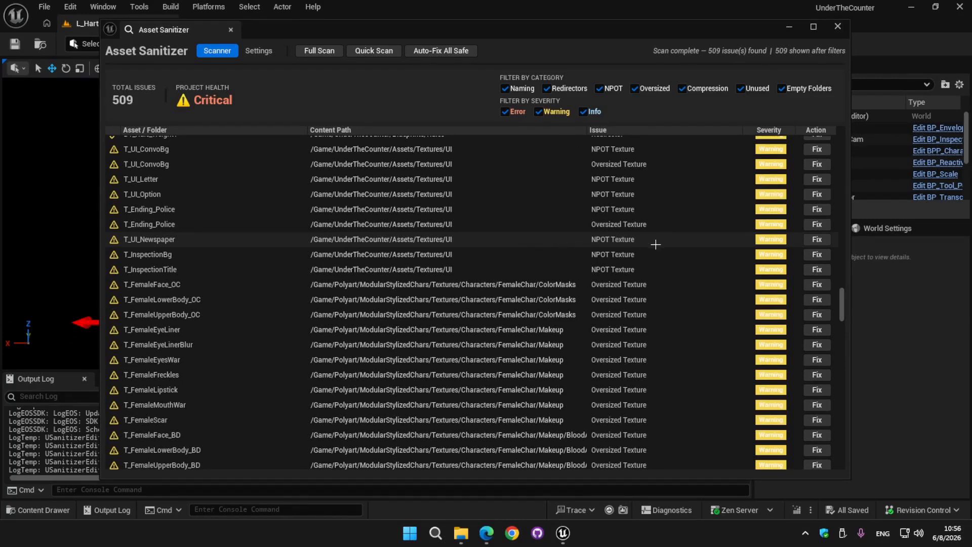
- Review the Auto-Fix Respects Active UI Filters rule in the scanner settings, then return to the scan results
{"action": "left_click", "coordinate": [254, 49]}
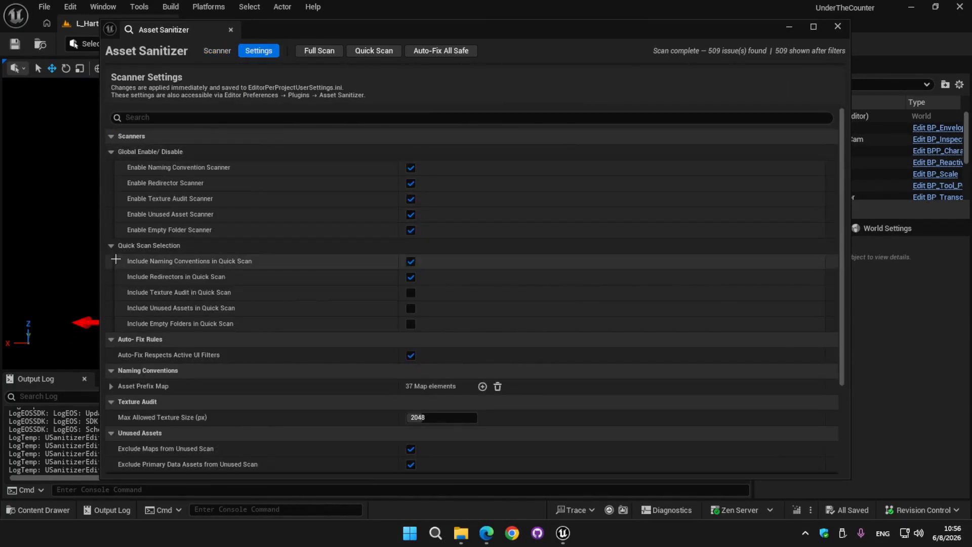
{"action": "scroll", "coordinate": [119, 268], "scroll_direction": "down", "scroll_amount": 3}
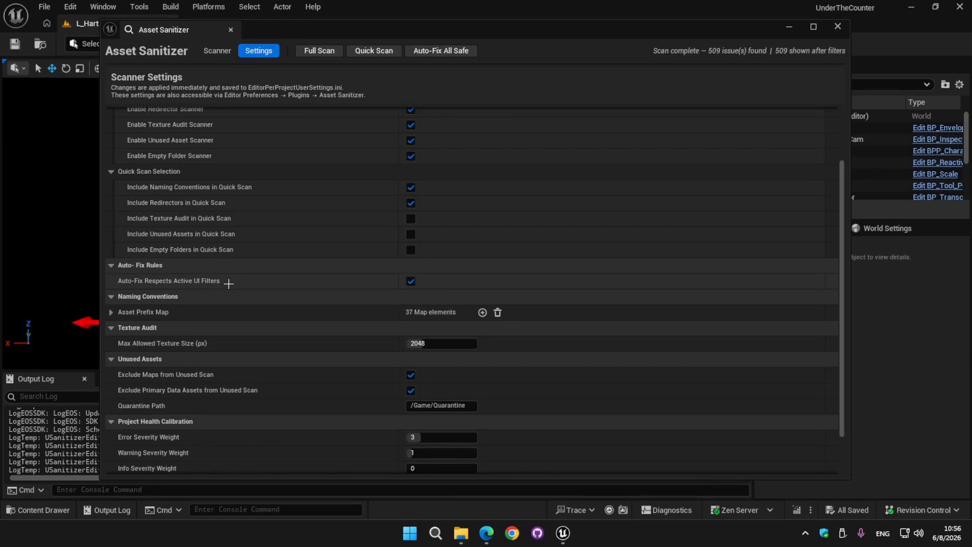
{"action": "left_click", "coordinate": [217, 51]}
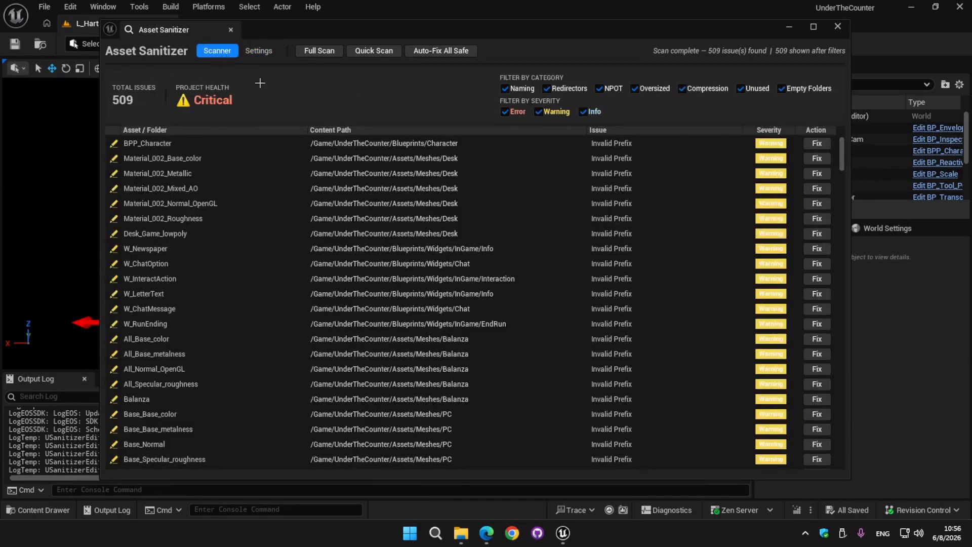
- Filter the issue list to the Naming category only, recheck the scanner settings, and look through the filtered entries
{"action": "left_click", "coordinate": [598, 89]}
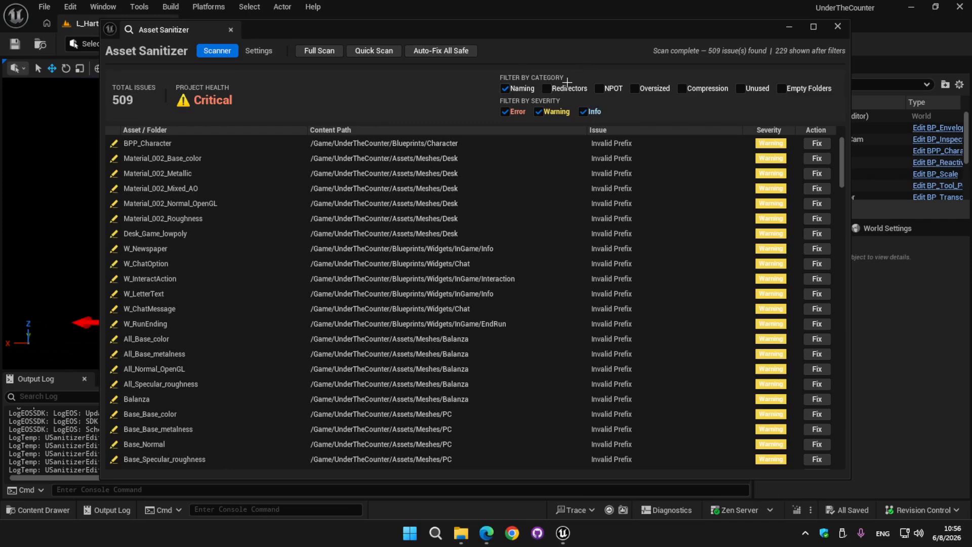
{"action": "scroll", "coordinate": [831, 388], "scroll_direction": "down", "scroll_amount": 20}
{"action": "scroll", "coordinate": [832, 388], "scroll_direction": "up", "scroll_amount": 20}
{"action": "left_click", "coordinate": [258, 51]}
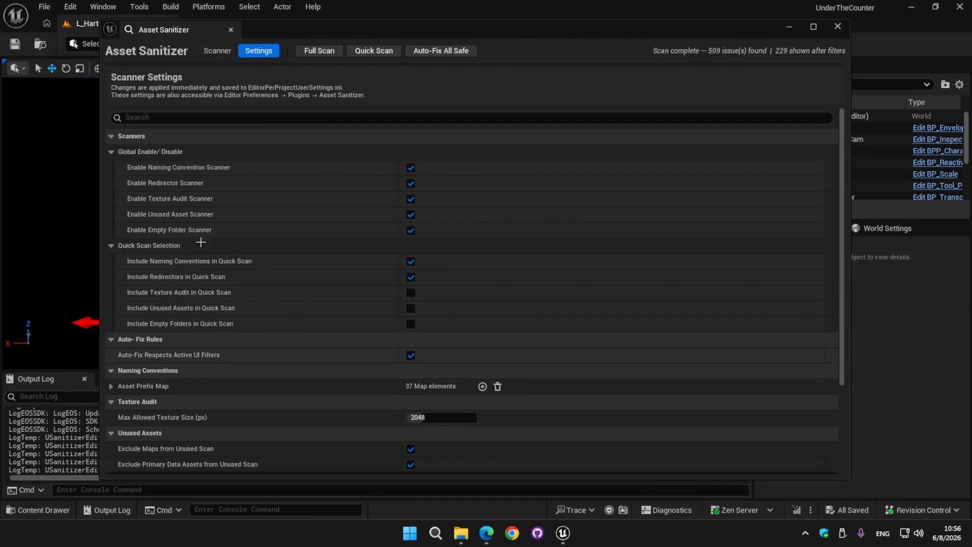
{"action": "left_click", "coordinate": [217, 50]}
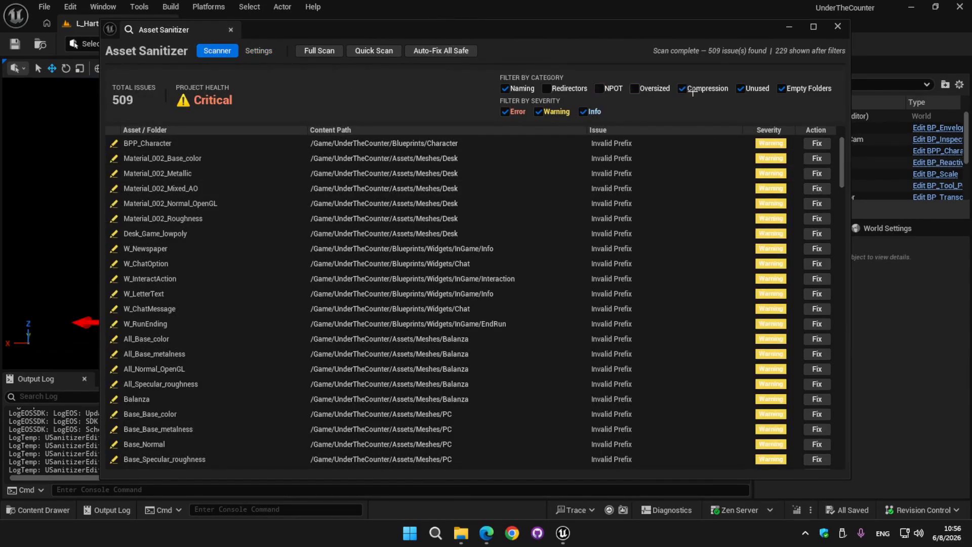
{"action": "left_click_drag", "start_coordinate": [841, 162], "coordinate": [826, 449]}
{"action": "scroll", "coordinate": [826, 449], "scroll_direction": "up", "scroll_amount": 20}
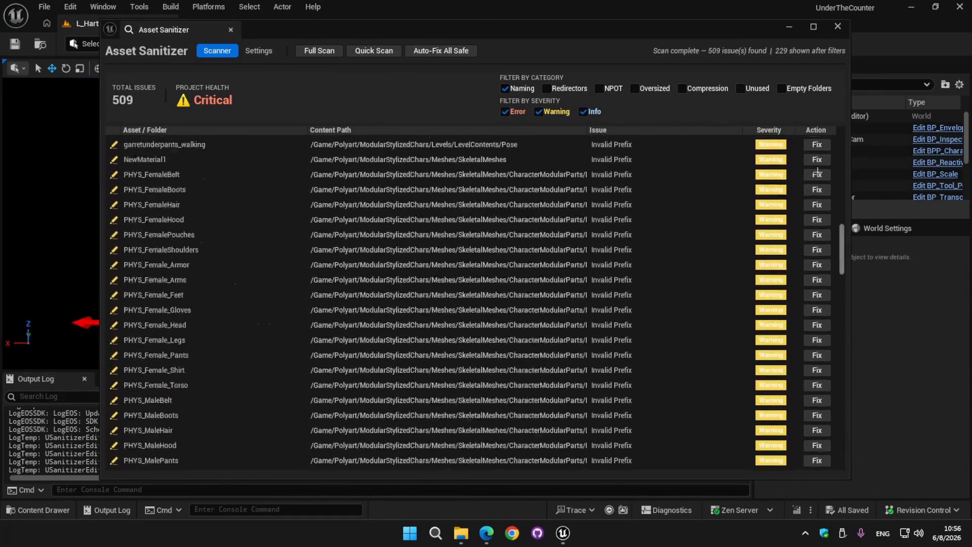
- Turn off all category and severity filters, run Auto-Fix All Safe, and dismiss the completion message
{"action": "left_click", "coordinate": [521, 89]}
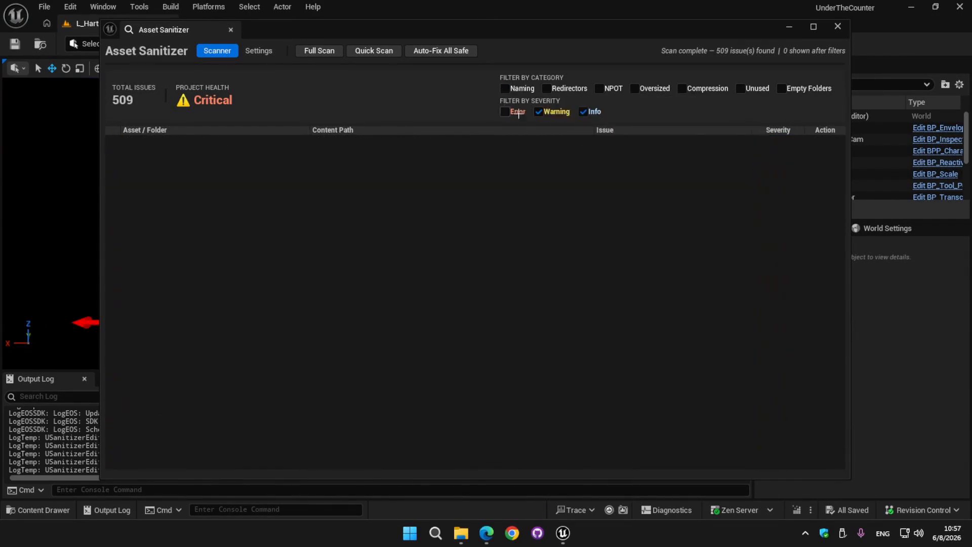
{"action": "left_click", "coordinate": [444, 57]}
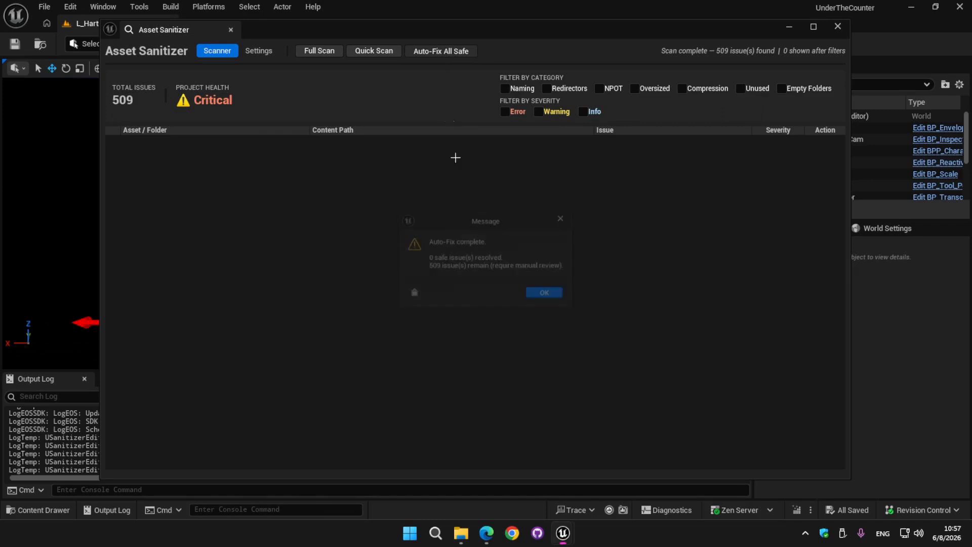
{"action": "left_click", "coordinate": [549, 294]}
- Expand the Asset Prefix Map under Naming Conventions and examine the prefixes assigned to each asset class
{"action": "left_click", "coordinate": [258, 51]}
{"action": "scroll", "coordinate": [254, 314], "scroll_direction": "down", "scroll_amount": 5}
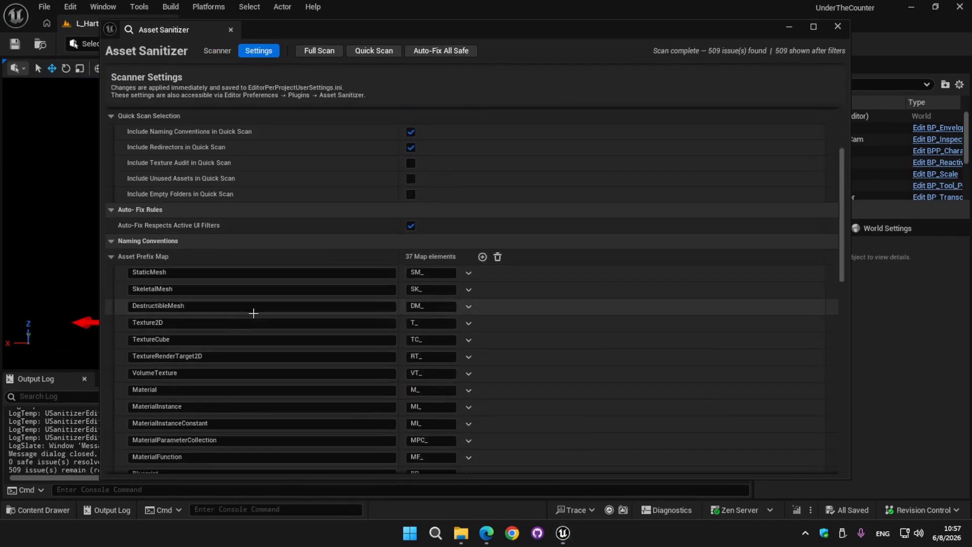
{"action": "scroll", "coordinate": [254, 314], "scroll_direction": "down", "scroll_amount": 1}
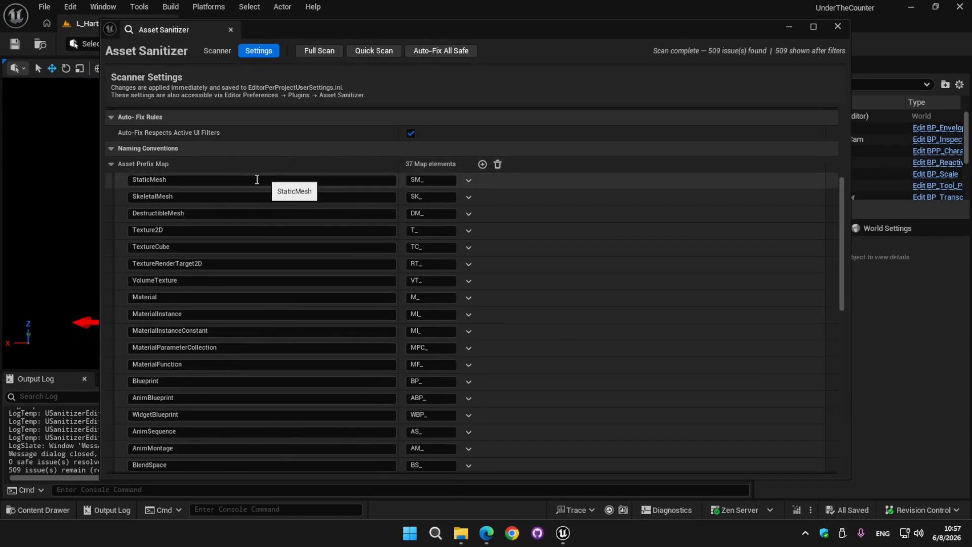
{"action": "scroll", "coordinate": [524, 219], "scroll_direction": "down", "scroll_amount": 10}
{"action": "scroll", "coordinate": [525, 218], "scroll_direction": "down", "scroll_amount": 2}
{"action": "scroll", "coordinate": [524, 218], "scroll_direction": "up", "scroll_amount": 10}
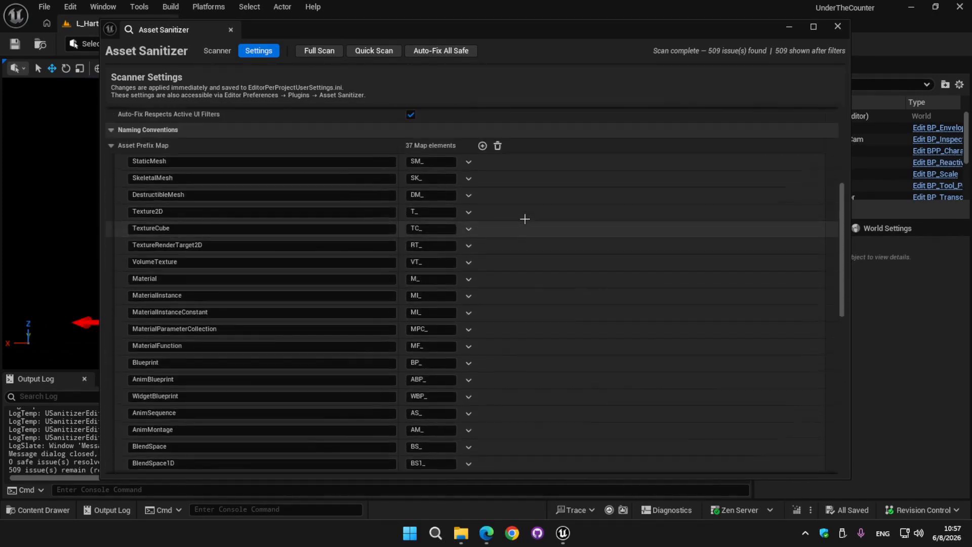
{"action": "scroll", "coordinate": [426, 145], "scroll_direction": "down", "scroll_amount": 2}
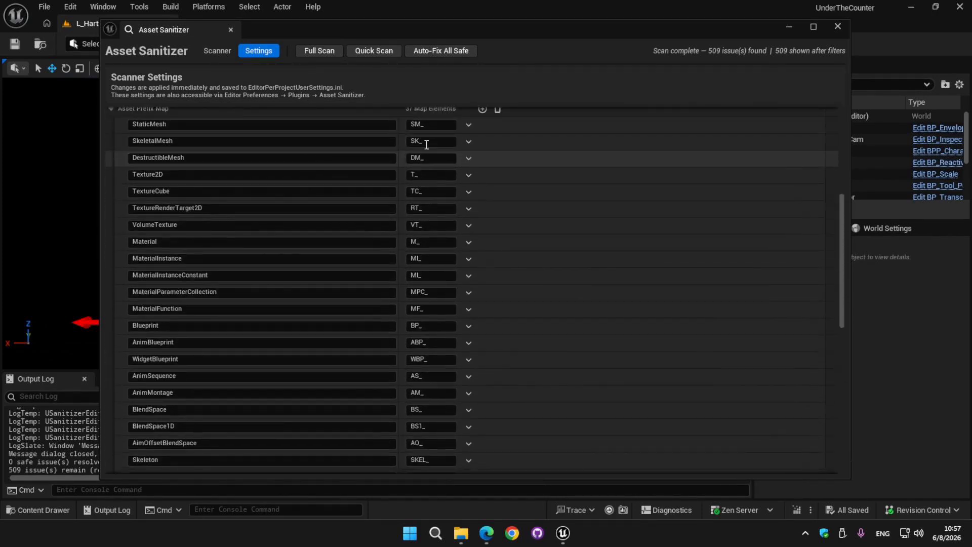
{"action": "scroll", "coordinate": [425, 145], "scroll_direction": "up", "scroll_amount": 3}
{"action": "scroll", "coordinate": [543, 236], "scroll_direction": "down", "scroll_amount": 15}
{"action": "scroll", "coordinate": [544, 236], "scroll_direction": "down", "scroll_amount": 9}
{"action": "scroll", "coordinate": [543, 237], "scroll_direction": "up", "scroll_amount": 17}
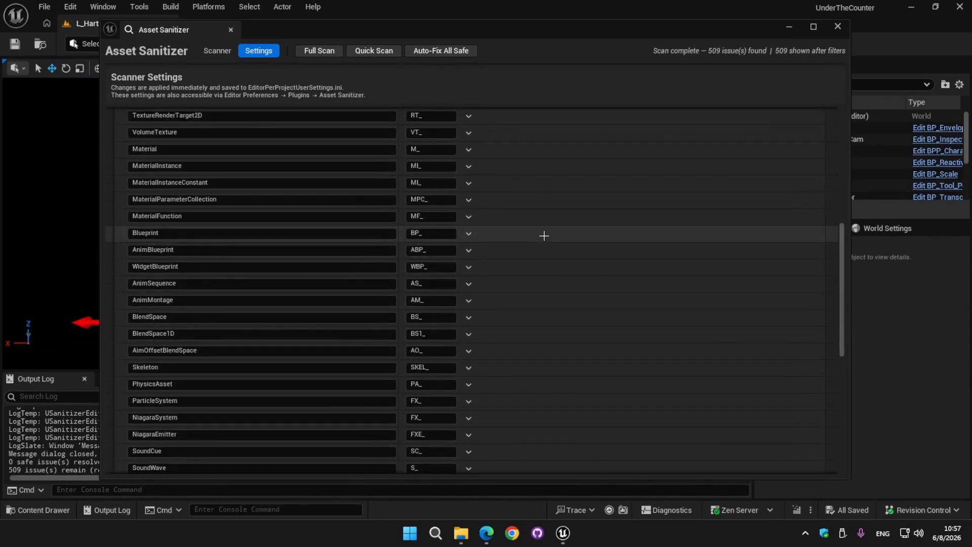
{"action": "scroll", "coordinate": [543, 236], "scroll_direction": "up", "scroll_amount": 8}
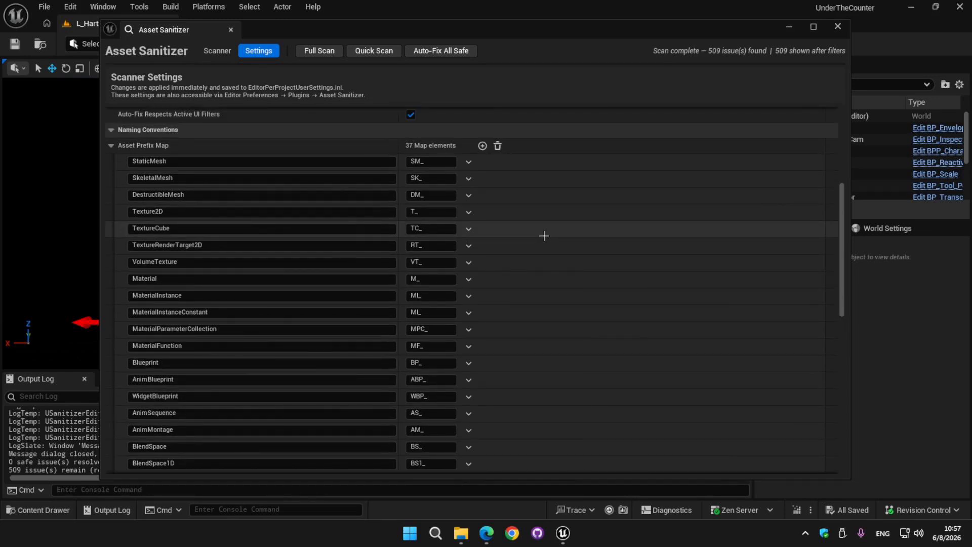
{"action": "scroll", "coordinate": [338, 302], "scroll_direction": "down", "scroll_amount": 4}
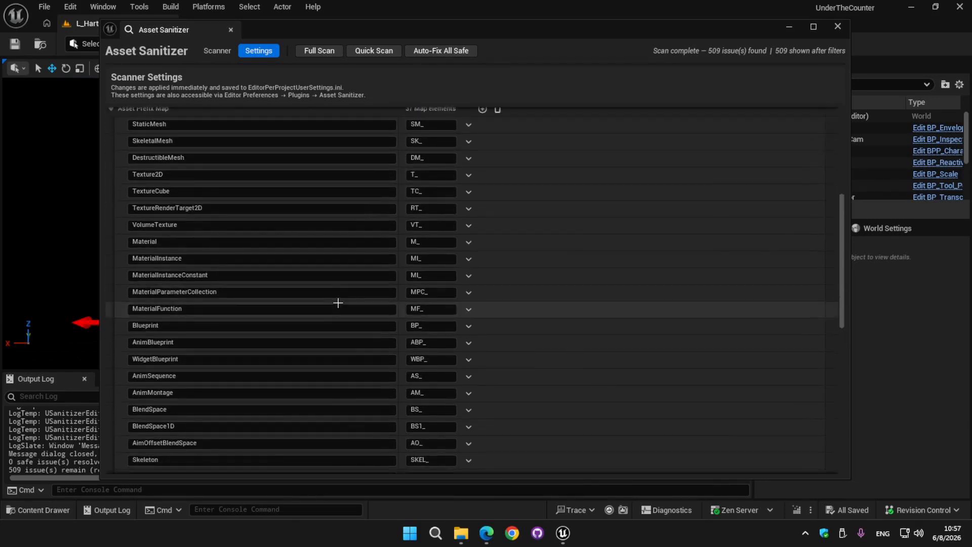
{"action": "scroll", "coordinate": [339, 302], "scroll_direction": "down", "scroll_amount": 18}
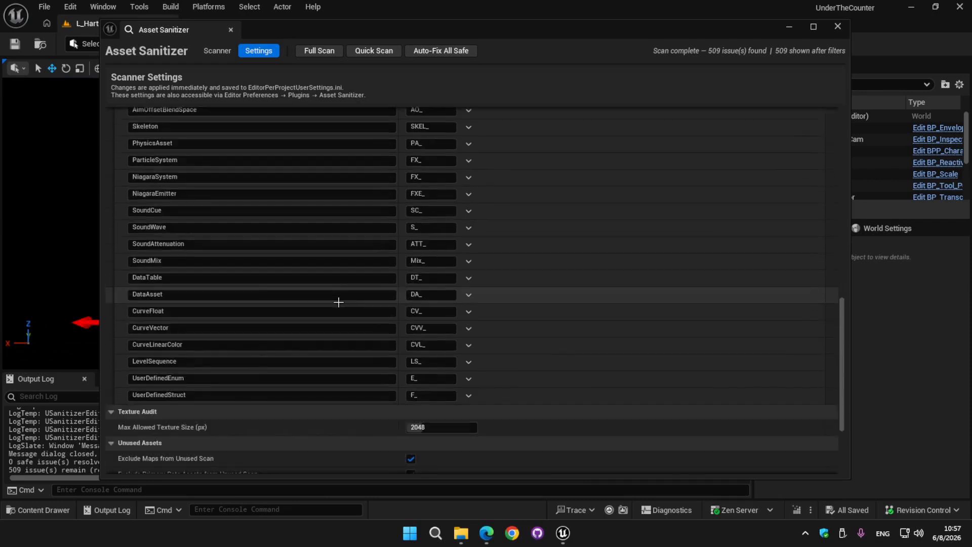
{"action": "scroll", "coordinate": [339, 302], "scroll_direction": "up", "scroll_amount": 12}
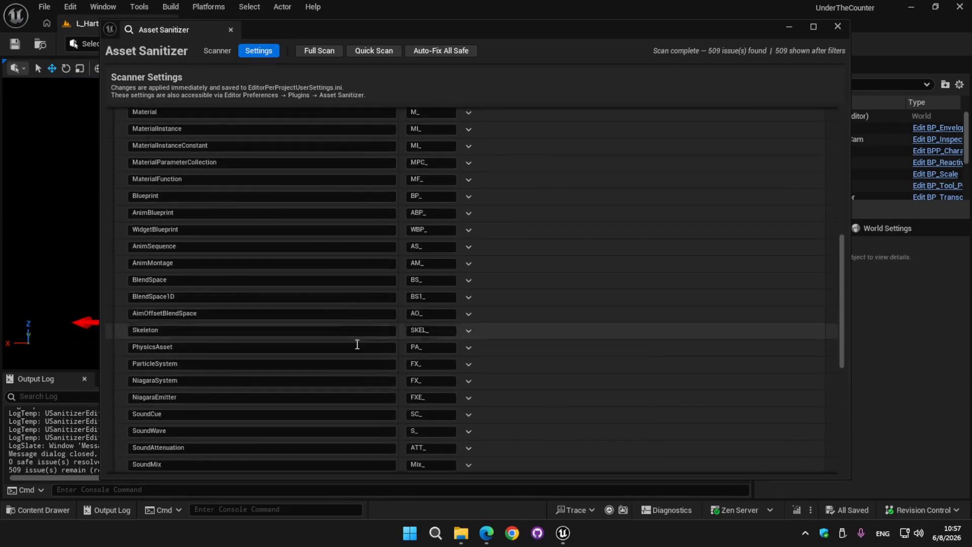
{"action": "scroll", "coordinate": [334, 322], "scroll_direction": "up", "scroll_amount": 4}
{"action": "scroll", "coordinate": [506, 201], "scroll_direction": "up", "scroll_amount": 4}
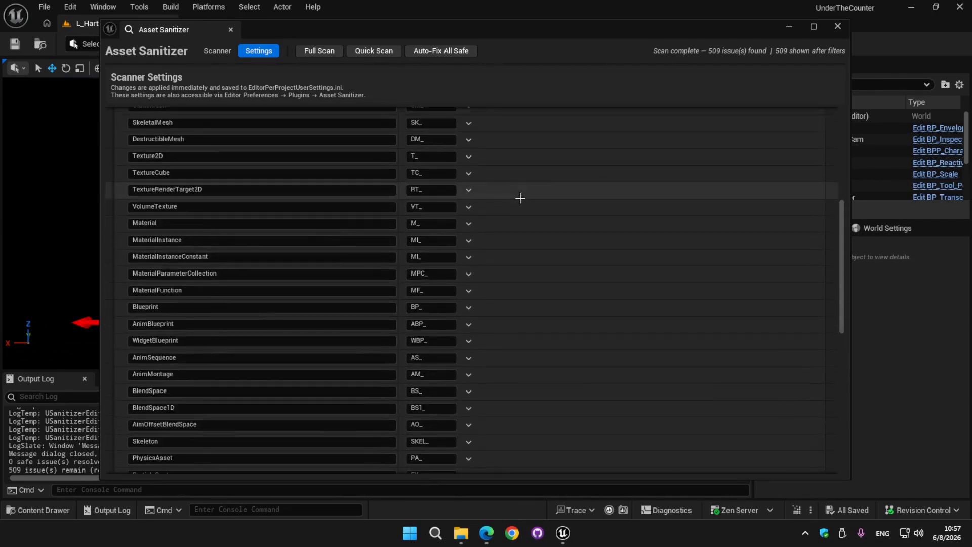
{"action": "scroll", "coordinate": [383, 196], "scroll_direction": "up", "scroll_amount": 1}
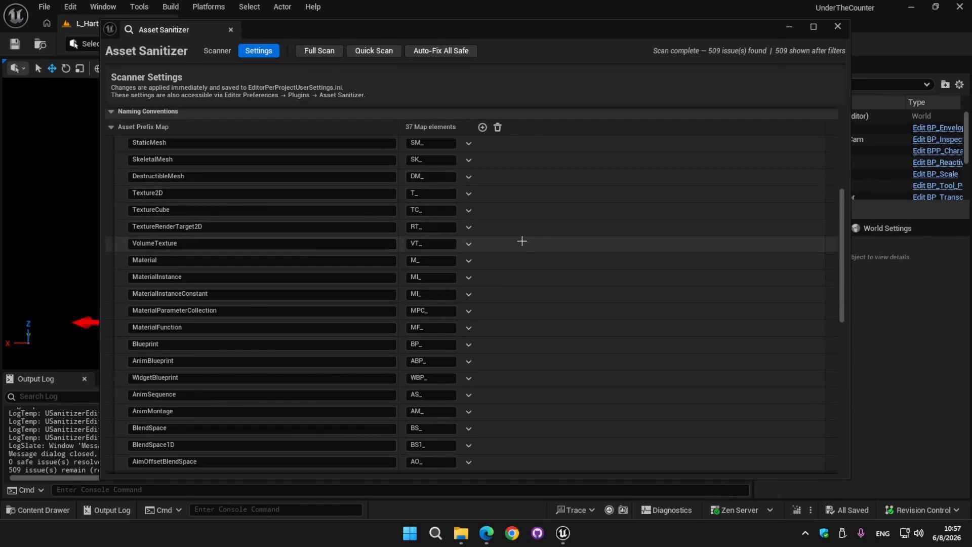
{"action": "scroll", "coordinate": [522, 241], "scroll_direction": "up", "scroll_amount": 2}
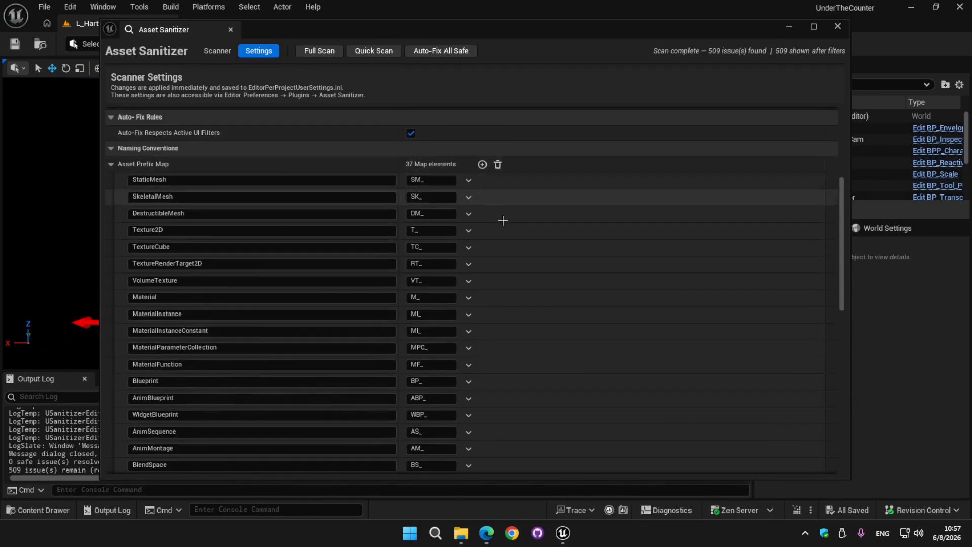
- Return to the scan results and dock the Asset Sanitizer window as a tab in the main editor window
{"action": "left_click", "coordinate": [217, 51]}
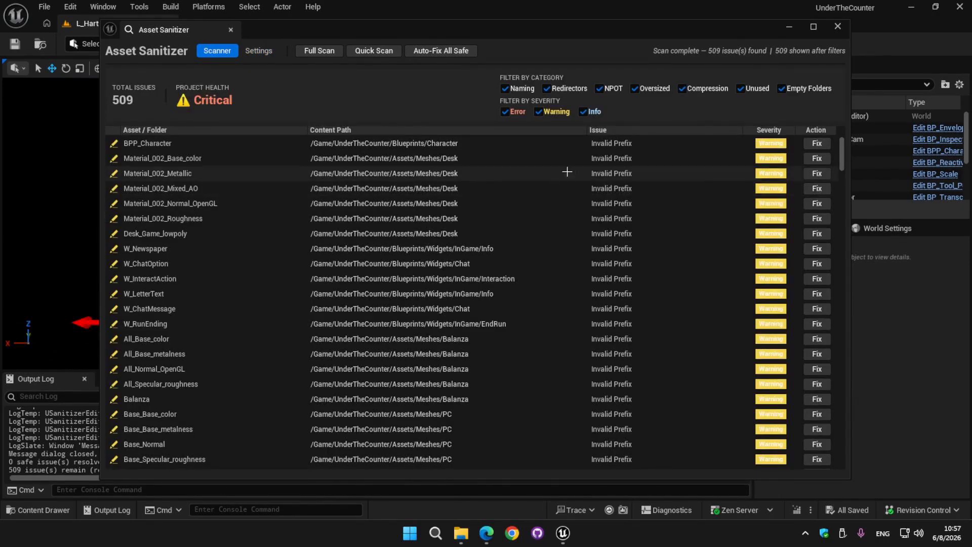
{"action": "mouse_move", "coordinate": [165, 162]}
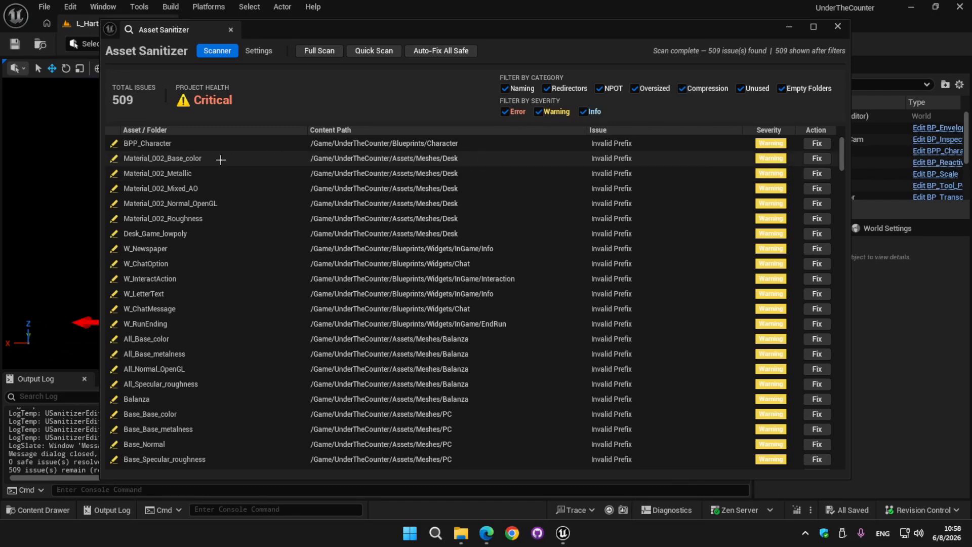
{"action": "left_click_drag", "start_coordinate": [228, 40], "coordinate": [638, 24]}
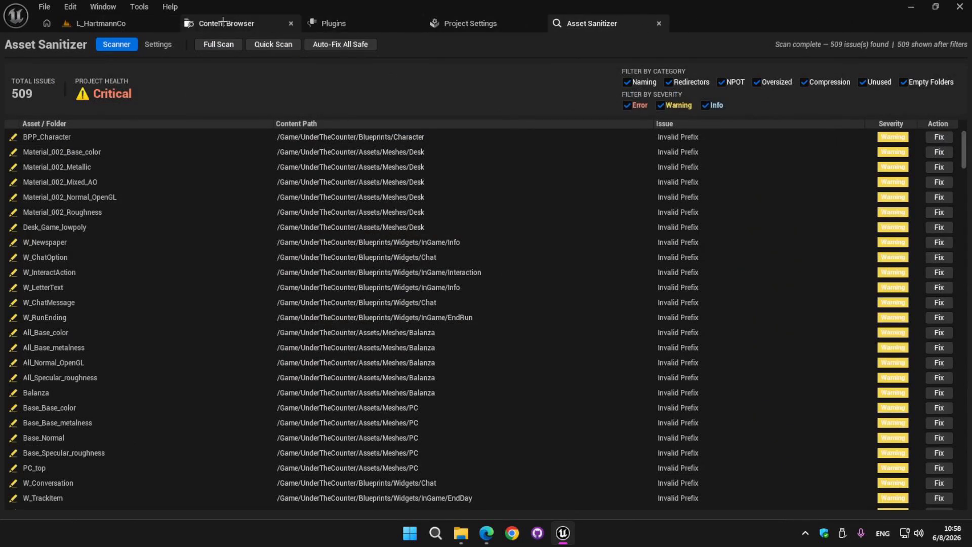
- Fix the invalid prefix of Material_002_Base_color, comparing the Desk folder in the Content Browser before and after
{"action": "left_click", "coordinate": [223, 20]}
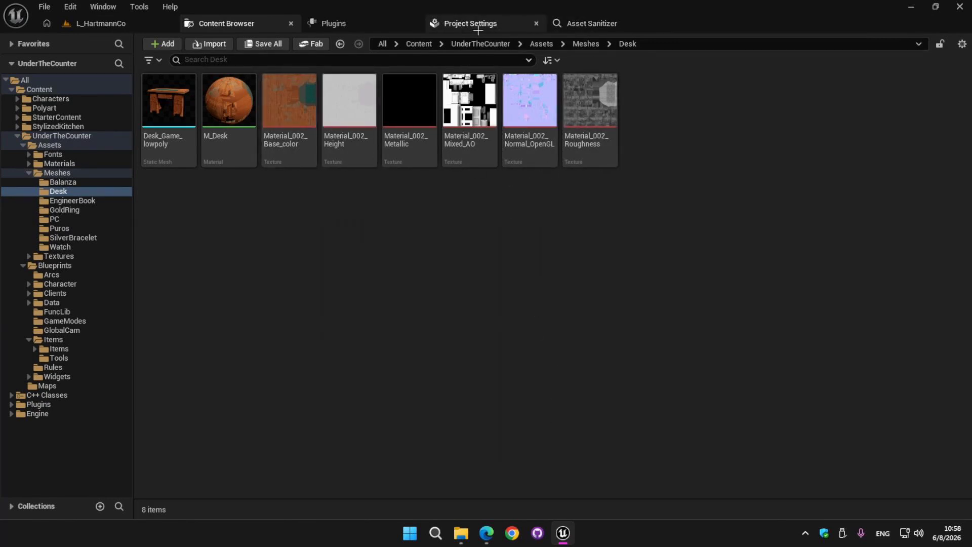
{"action": "left_click", "coordinate": [591, 28]}
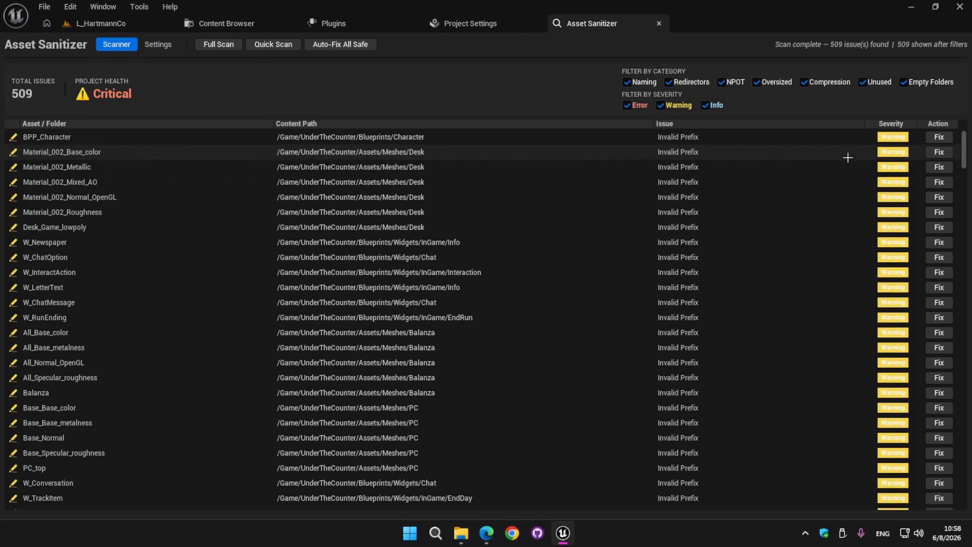
{"action": "left_click", "coordinate": [931, 152]}
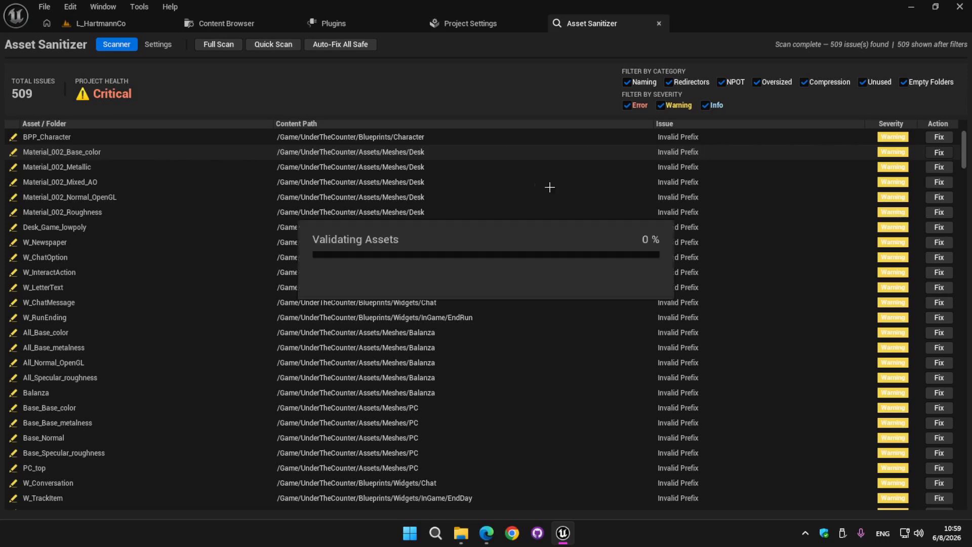
{"action": "left_click", "coordinate": [270, 24]}
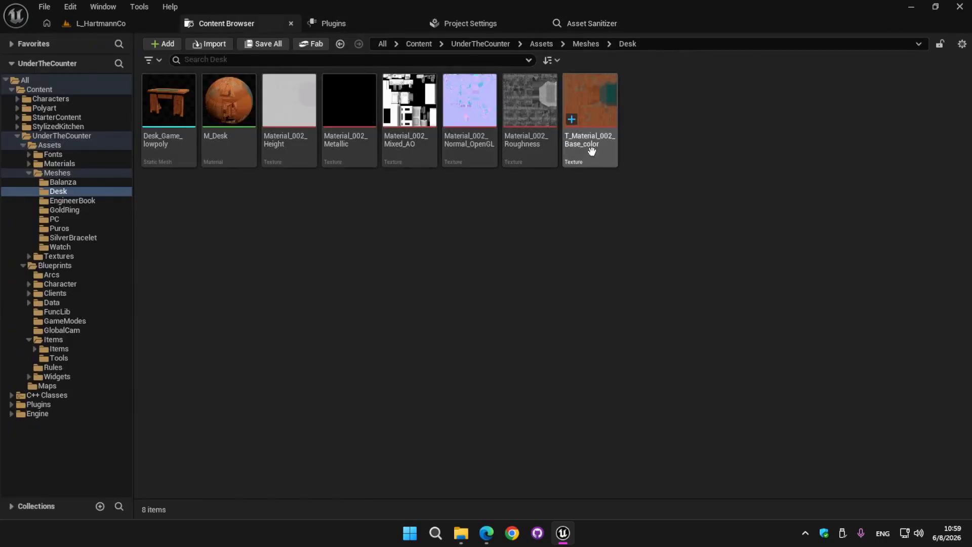
{"action": "left_click", "coordinate": [638, 164]}
{"action": "left_click", "coordinate": [592, 24]}
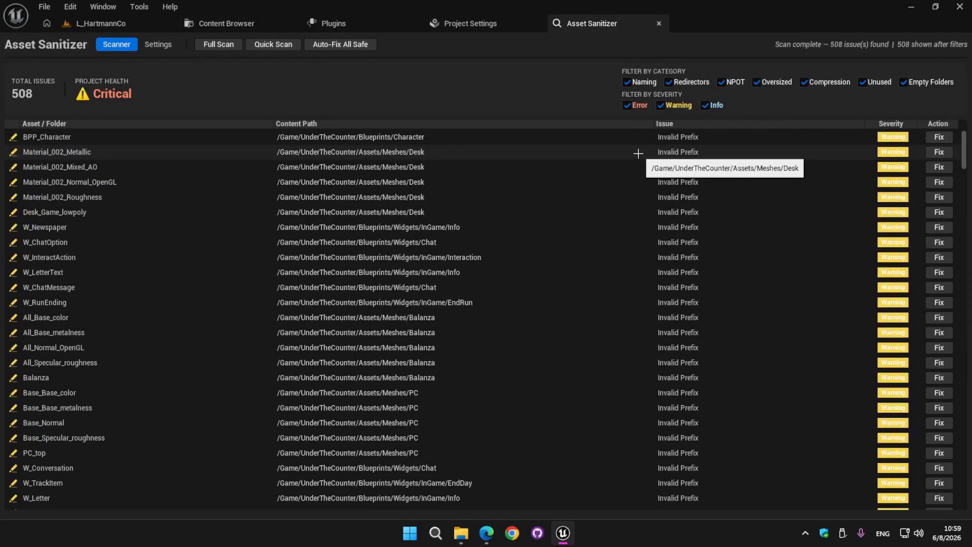
- Fix the invalid prefix of Material_002_Metallic and check the renamed texture in the Desk folder
{"action": "left_click", "coordinate": [939, 152]}
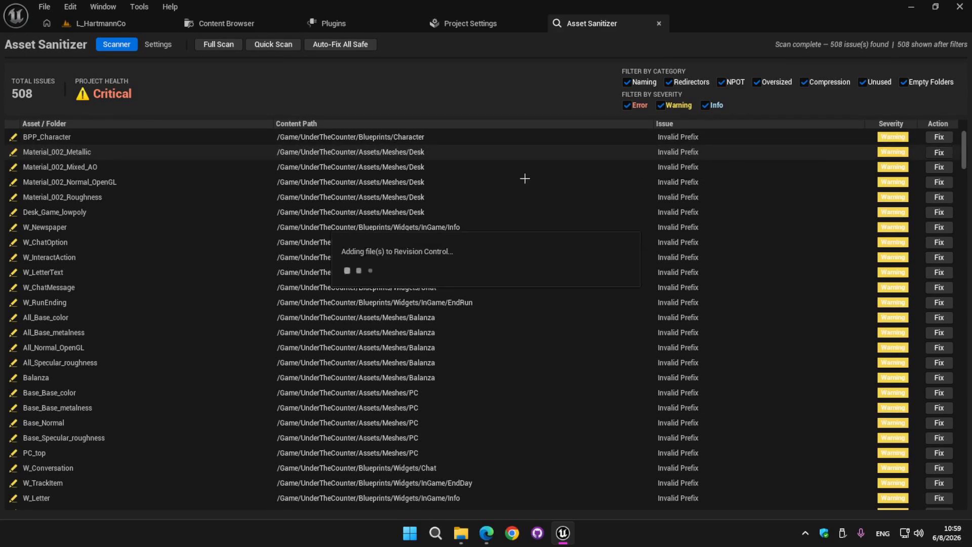
{"action": "left_click", "coordinate": [227, 23]}
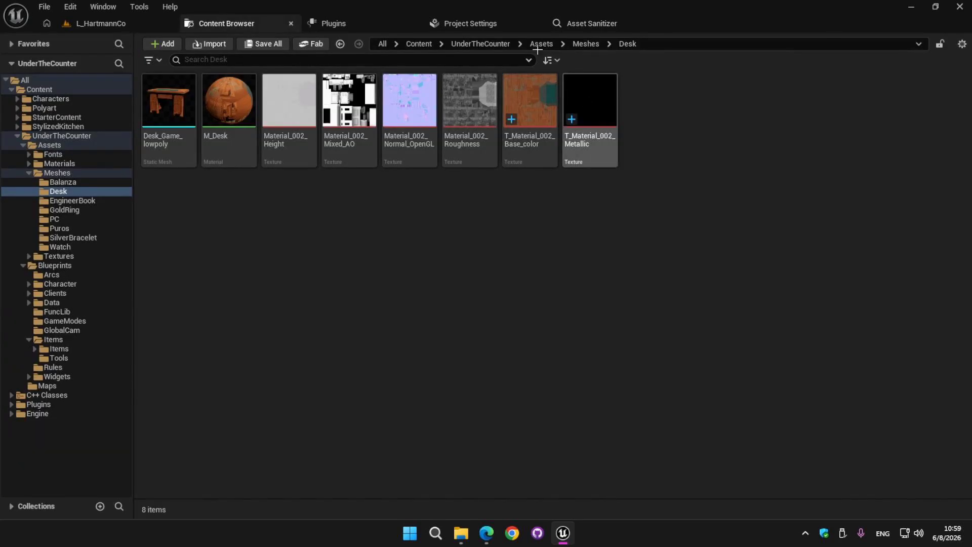
{"action": "left_click", "coordinate": [610, 23]}
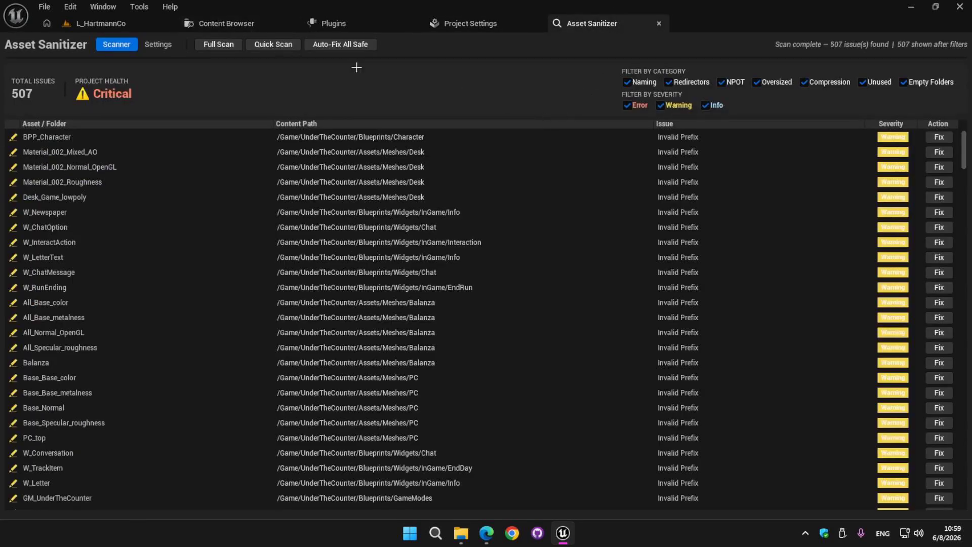
- Look through the Asset Prefix Map in the scanner settings, then return to the Desk folder in the Content Browser
{"action": "left_click", "coordinate": [158, 45]}
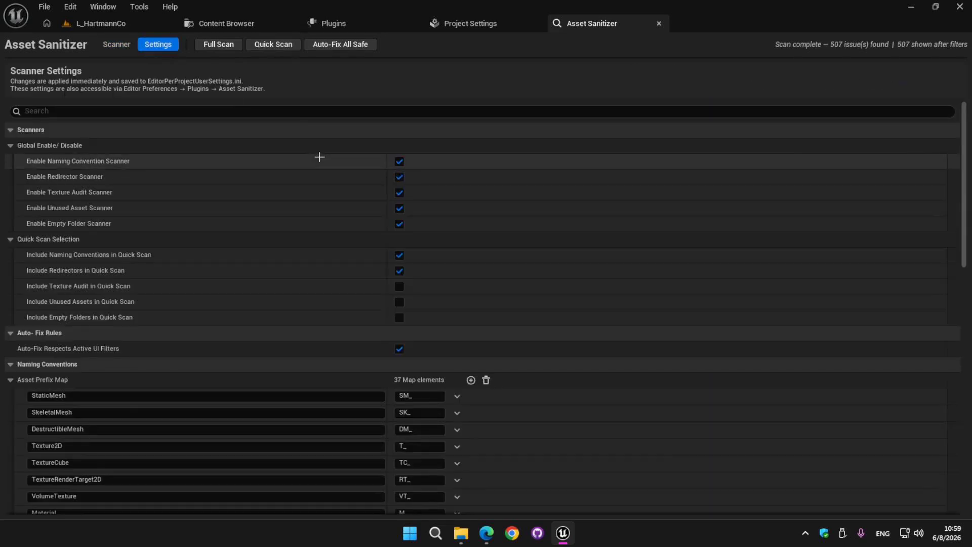
{"action": "scroll", "coordinate": [321, 156], "scroll_direction": "down", "scroll_amount": 2}
{"action": "scroll", "coordinate": [320, 158], "scroll_direction": "down", "scroll_amount": 2}
{"action": "scroll", "coordinate": [314, 131], "scroll_direction": "down", "scroll_amount": 4}
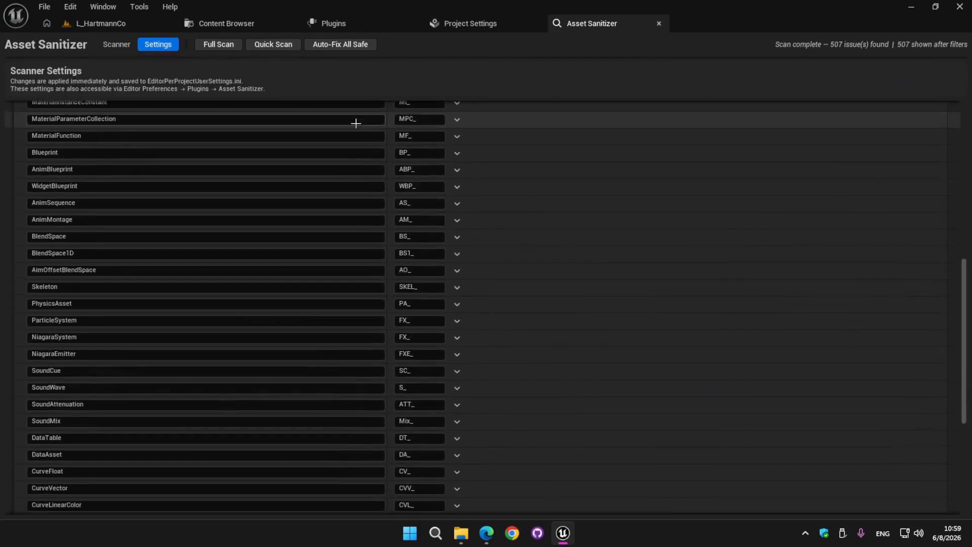
{"action": "left_click", "coordinate": [259, 24]}
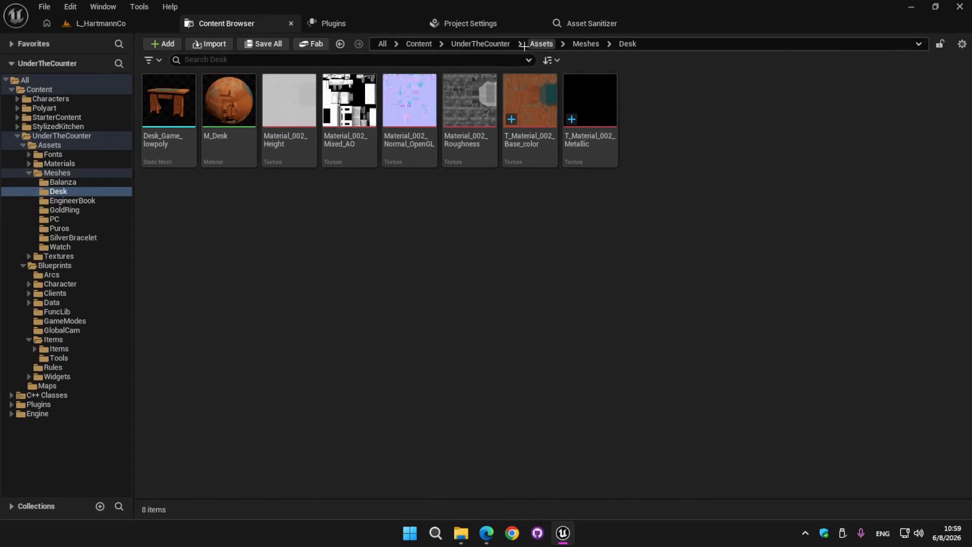
- Open GI_UnderTheCounter from the Blueprints/GameModes folder in the full Blueprint editor and check its parent class in the class settings
{"action": "left_click", "coordinate": [480, 44]}
{"action": "double_click", "coordinate": [245, 98]}
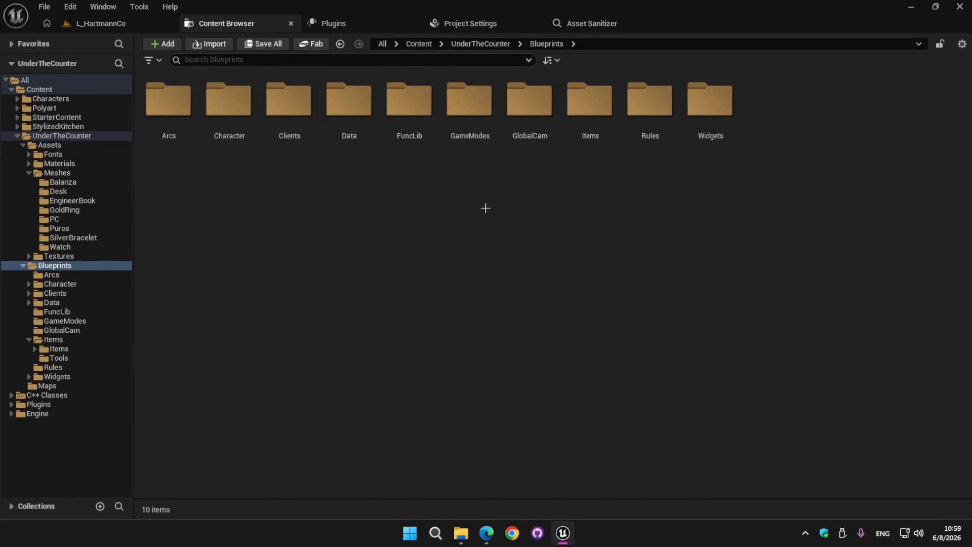
{"action": "double_click", "coordinate": [468, 161]}
{"action": "double_click", "coordinate": [169, 155]}
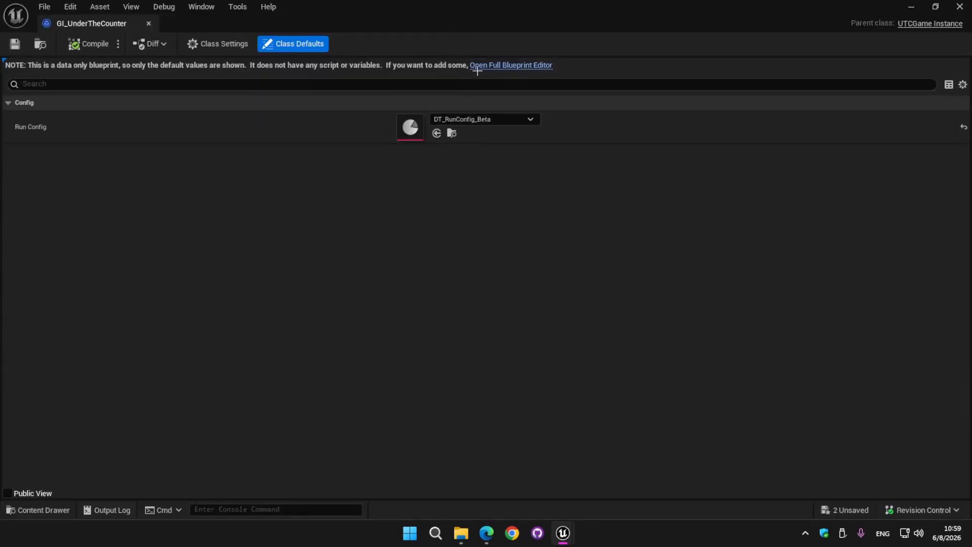
{"action": "left_click", "coordinate": [481, 65]}
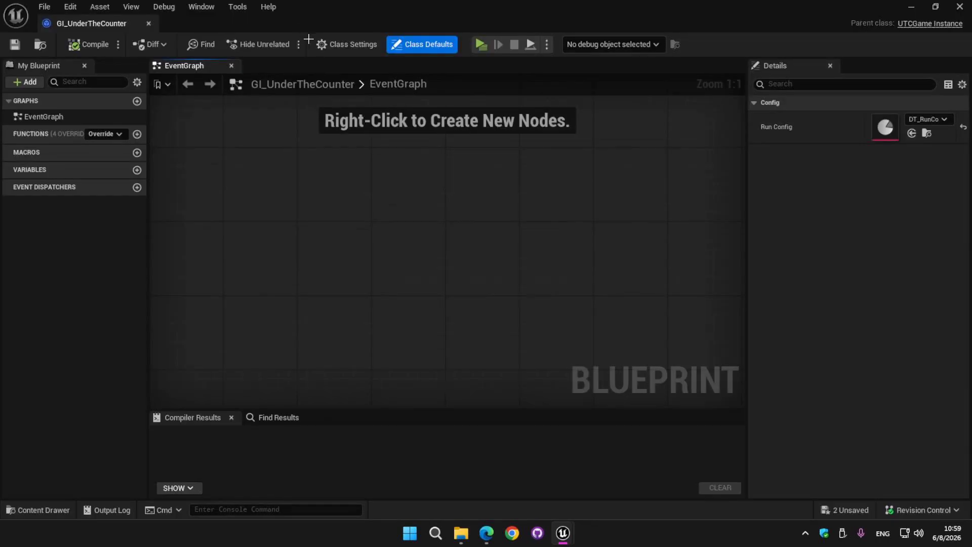
{"action": "left_click", "coordinate": [317, 44]}
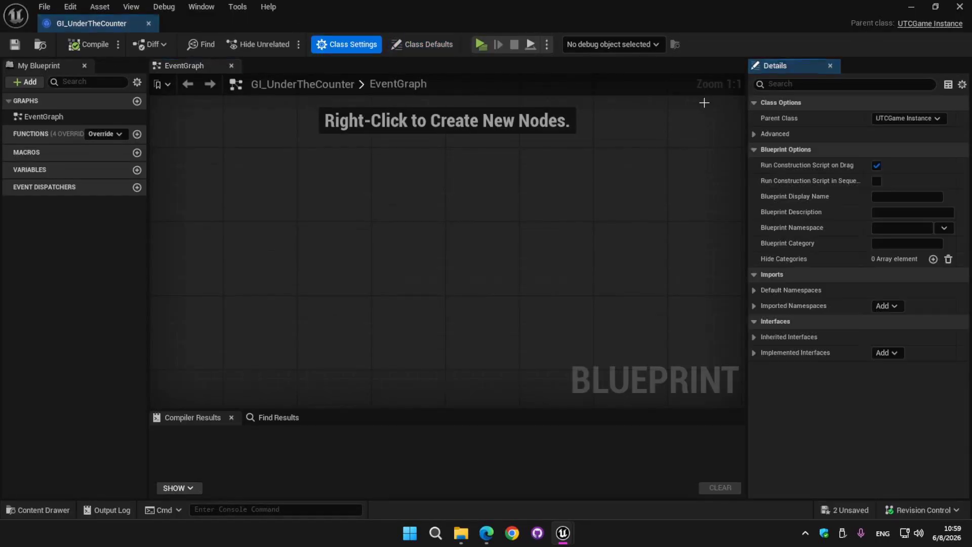
{"action": "left_click", "coordinate": [880, 118]}
{"action": "left_click", "coordinate": [845, 119]}
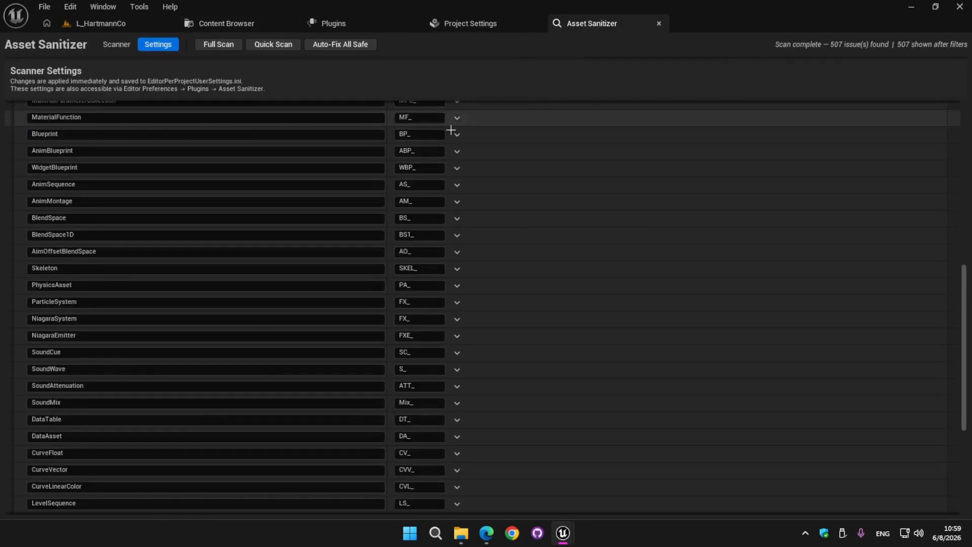
- Add a UTCGameInstance entry with the prefix UTCGI_ to the Asset Prefix Map in the Asset Sanitizer settings
{"action": "scroll", "coordinate": [448, 207], "scroll_direction": "up", "scroll_amount": 10}
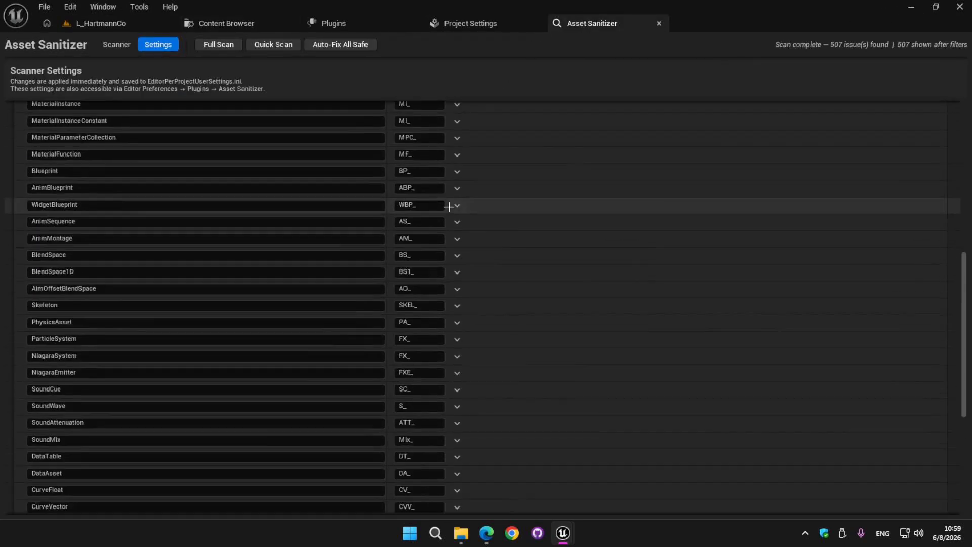
{"action": "left_click", "coordinate": [471, 214]}
{"action": "scroll", "coordinate": [499, 332], "scroll_direction": "down", "scroll_amount": 12}
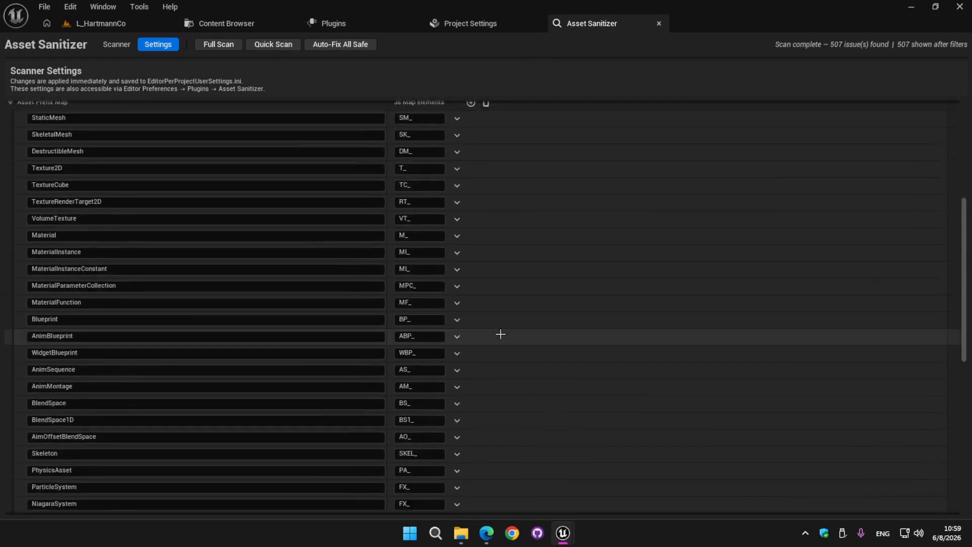
{"action": "left_click", "coordinate": [230, 387]}
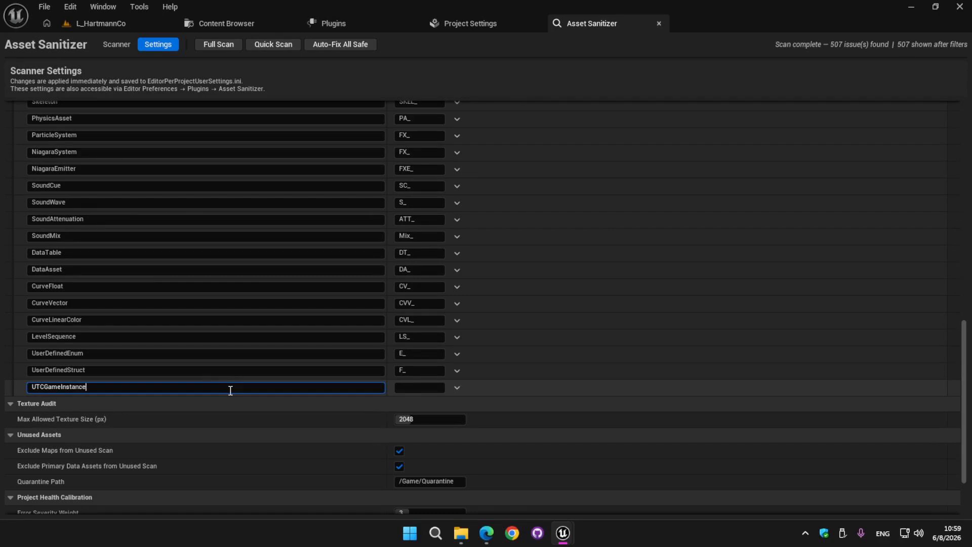
{"action": "left_click", "coordinate": [408, 388]}
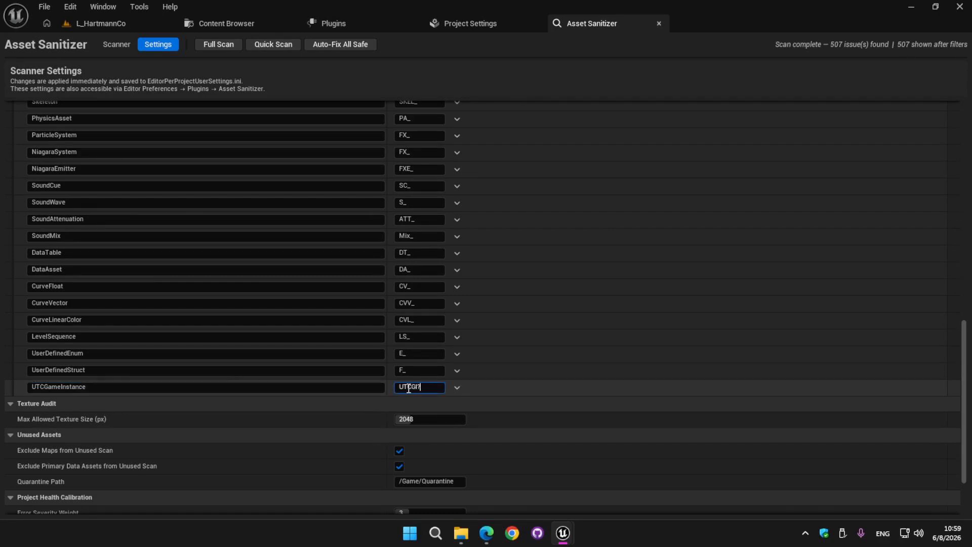
{"action": "key", "text": "Return"}
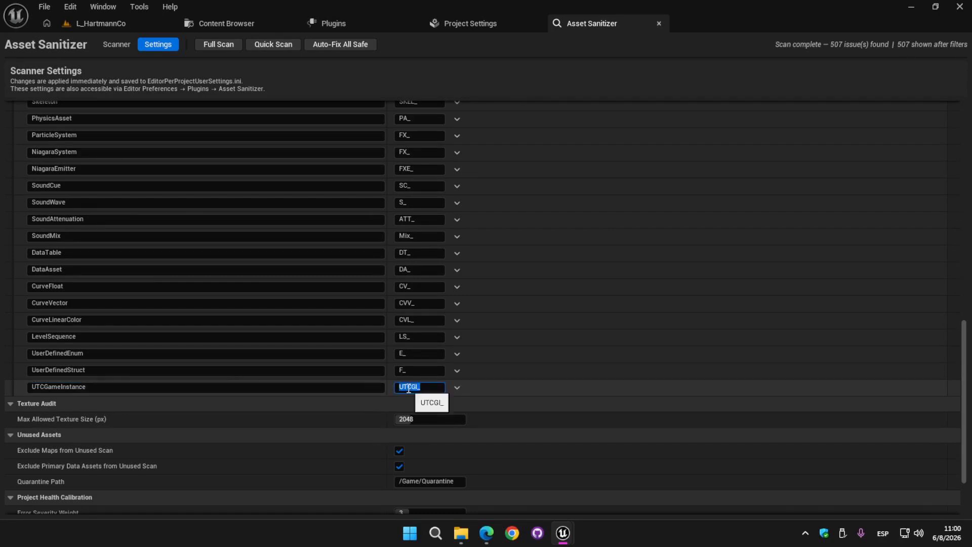
{"action": "left_click", "coordinate": [479, 386]}
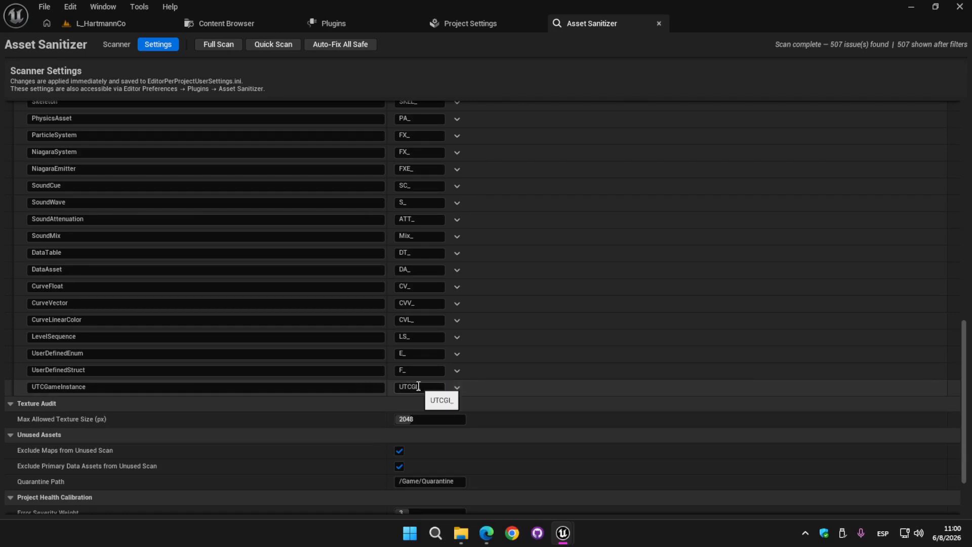
{"action": "left_click", "coordinate": [50, 390]}
{"action": "key", "text": "Return"}
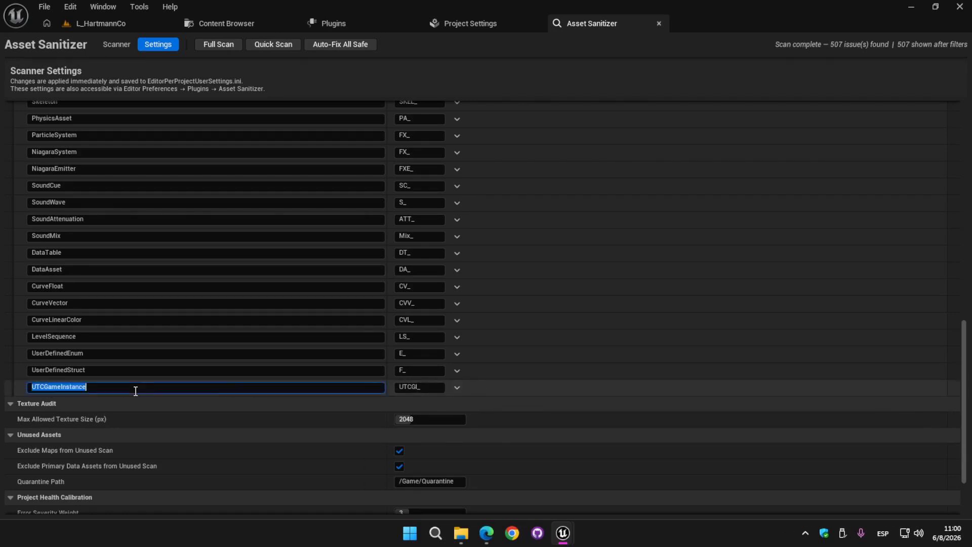
{"action": "double_click", "coordinate": [136, 391]}
{"action": "key", "text": "Home"}
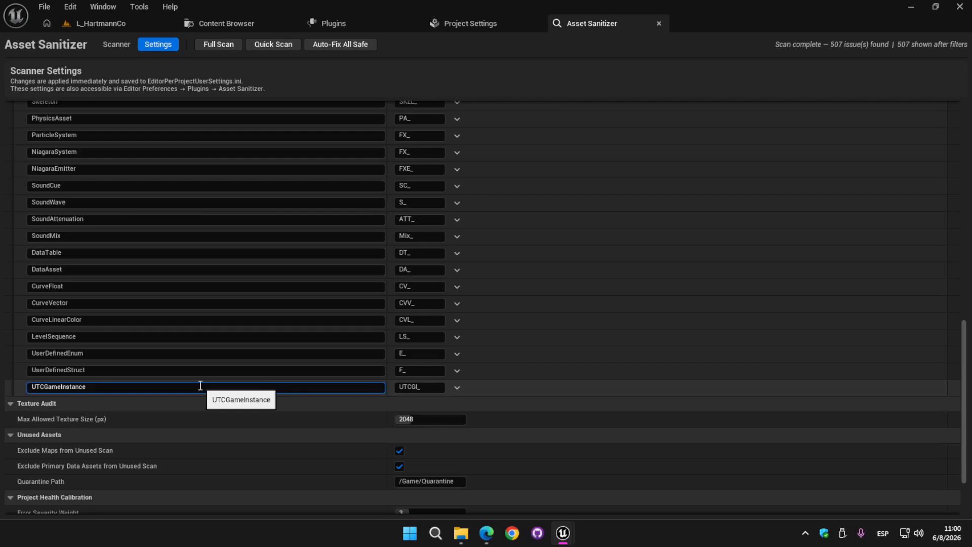
- Return to the scanner view and run a Quick Scan with the updated prefix map
{"action": "scroll", "coordinate": [527, 282], "scroll_direction": "up", "scroll_amount": 10}
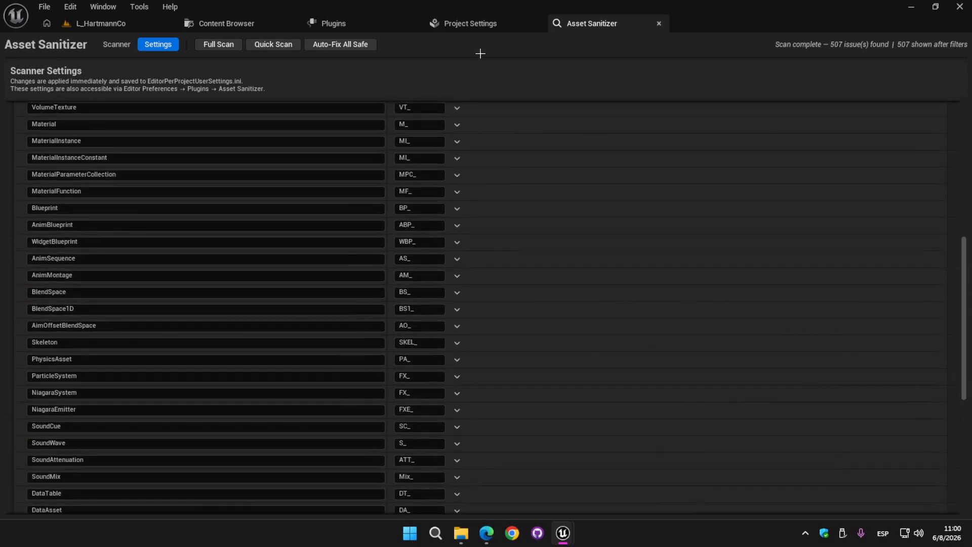
{"action": "scroll", "coordinate": [334, 230], "scroll_direction": "down", "scroll_amount": 7}
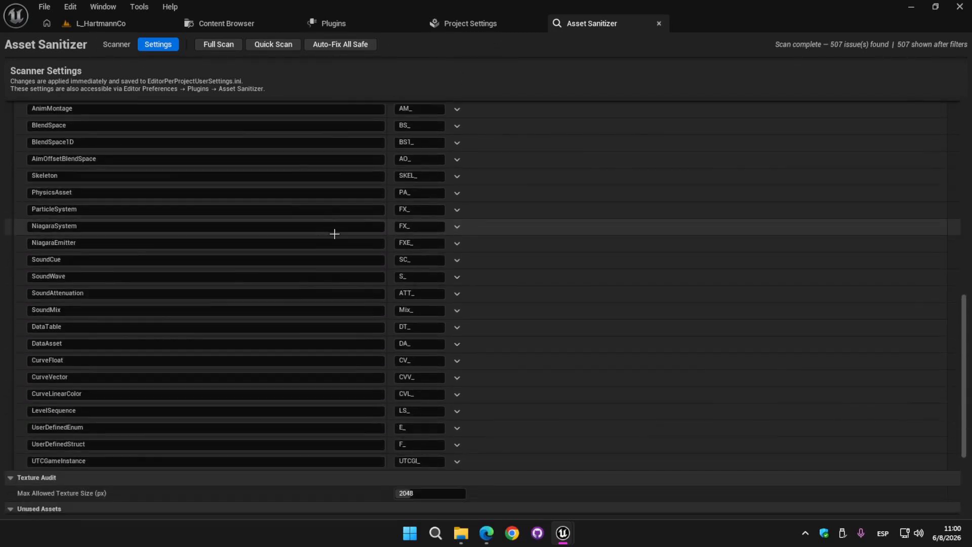
{"action": "left_click", "coordinate": [122, 44]}
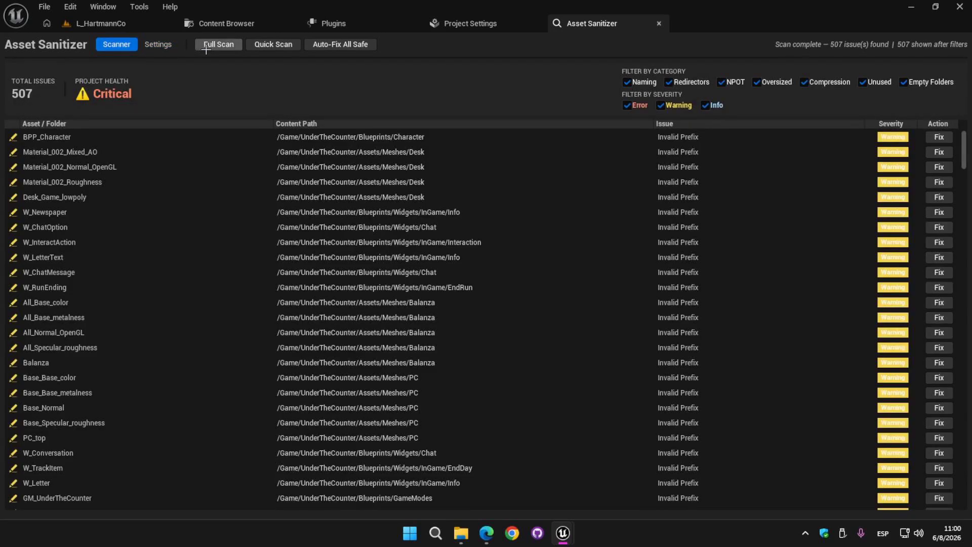
{"action": "left_click", "coordinate": [272, 45]}
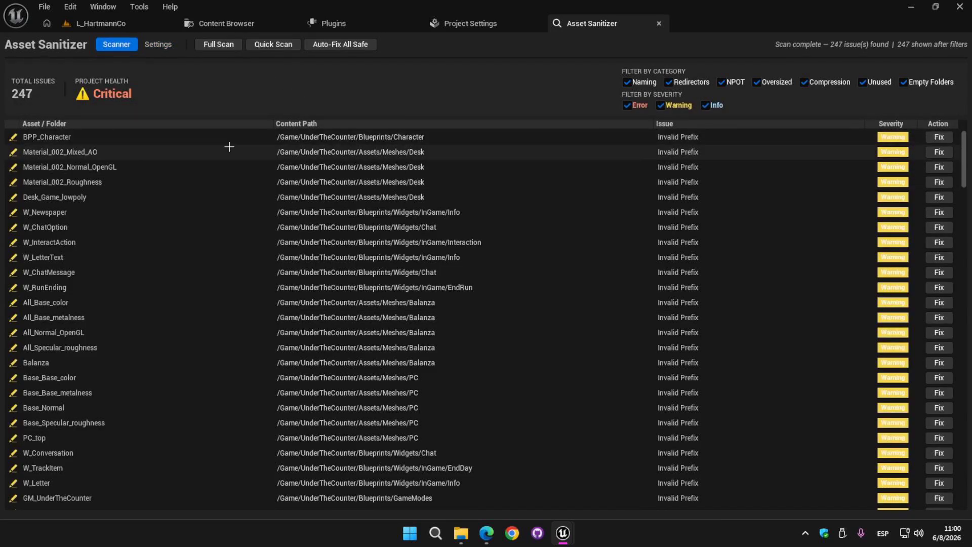
- Fix the invalid prefix of GI_UnderTheCounter and check the renamed blueprint in the GameModes folder
{"action": "left_click_drag", "start_coordinate": [962, 169], "coordinate": [960, 199]}
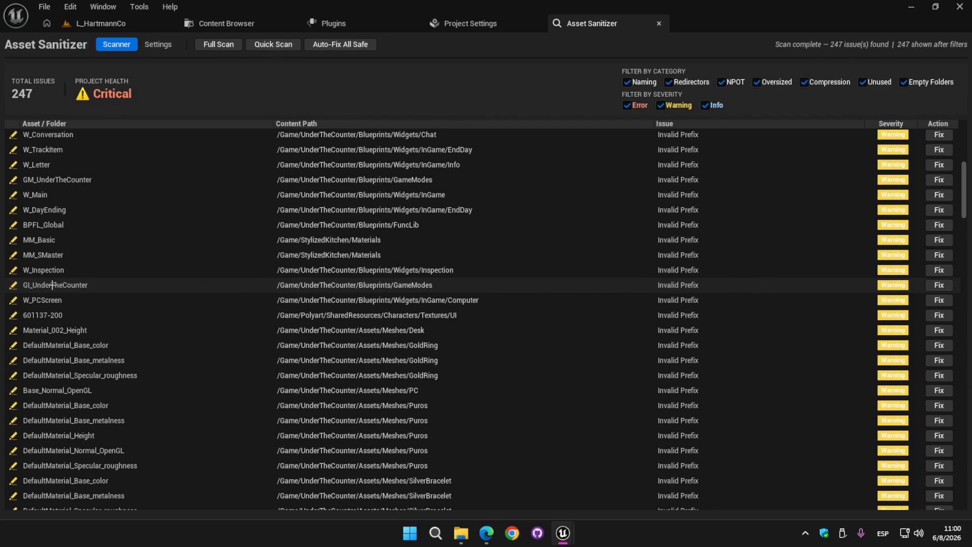
{"action": "mouse_move", "coordinate": [52, 285]}
{"action": "double_click", "coordinate": [744, 277]}
{"action": "left_click", "coordinate": [217, 20]}
{"action": "left_click", "coordinate": [235, 147]}
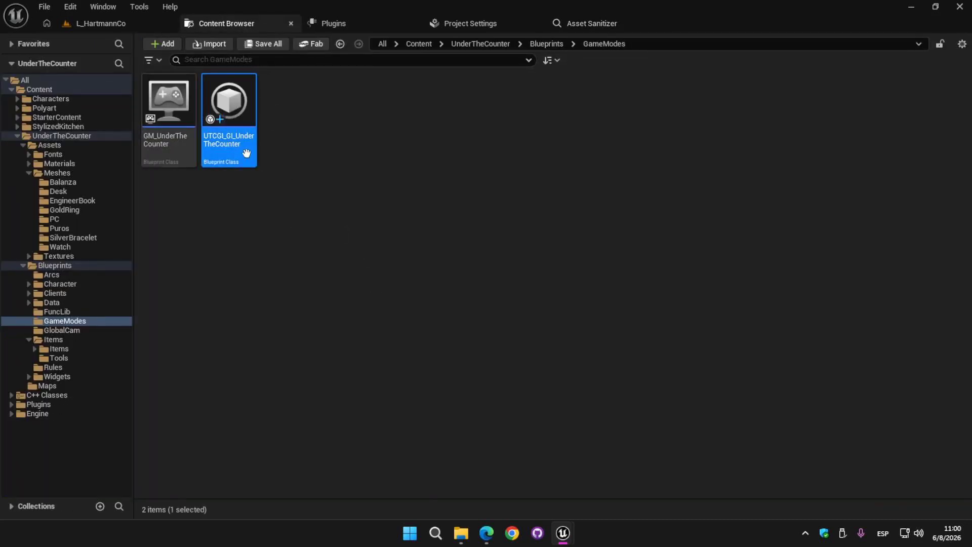
- Create an Actor blueprint class named BP_Weapon in the Blueprints folder
{"action": "left_click", "coordinate": [544, 44]}
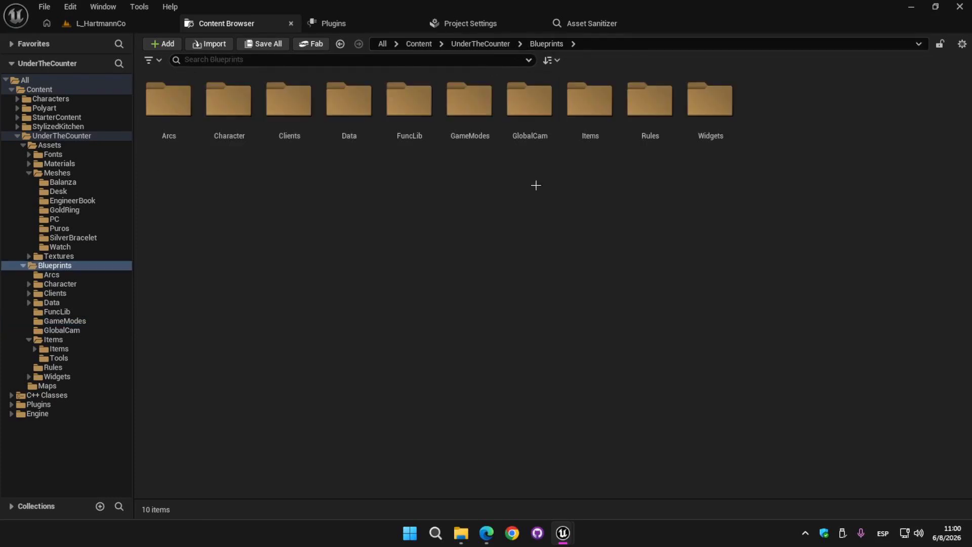
{"action": "right_click", "coordinate": [786, 137]}
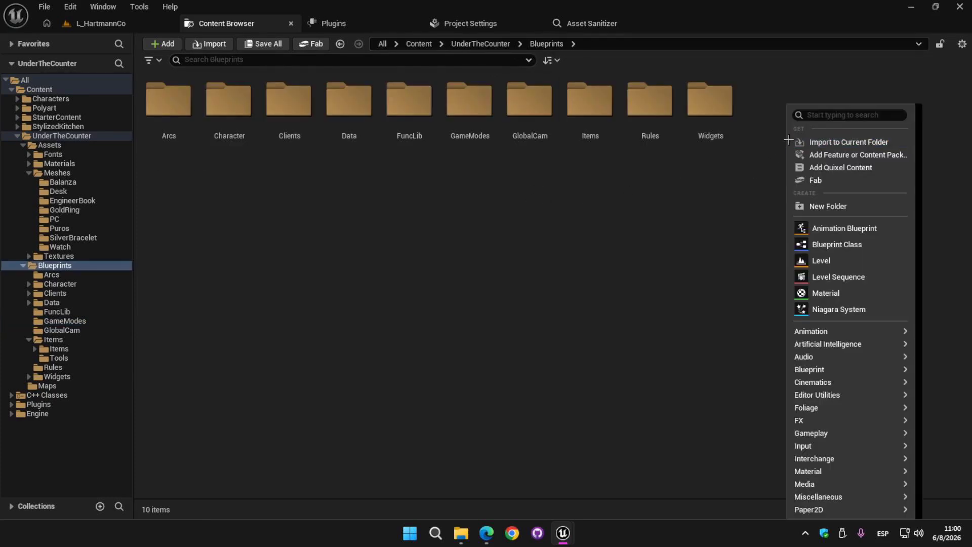
{"action": "left_click", "coordinate": [804, 243]}
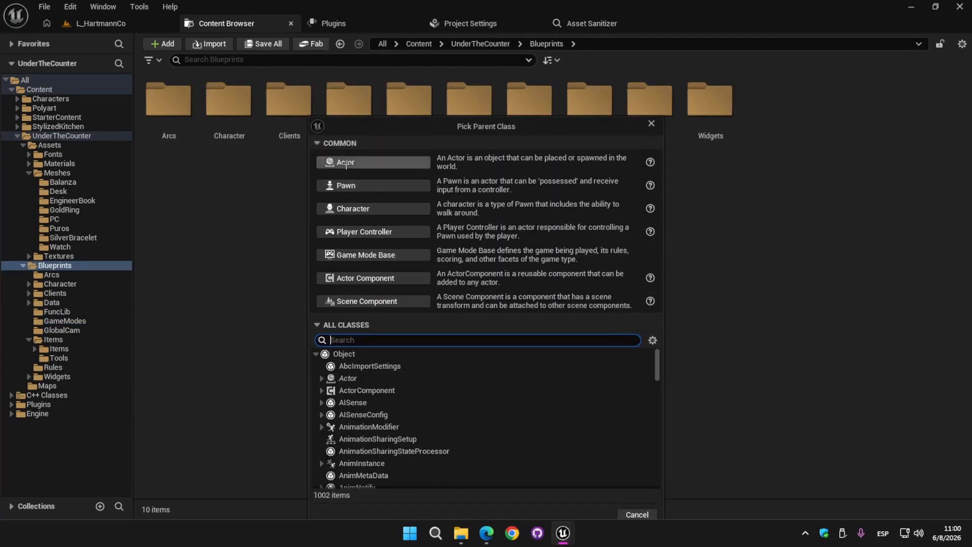
{"action": "left_click", "coordinate": [534, 167]}
{"action": "key", "text": "BackSpace"}
{"action": "type", "text": "BP_Weapon"}
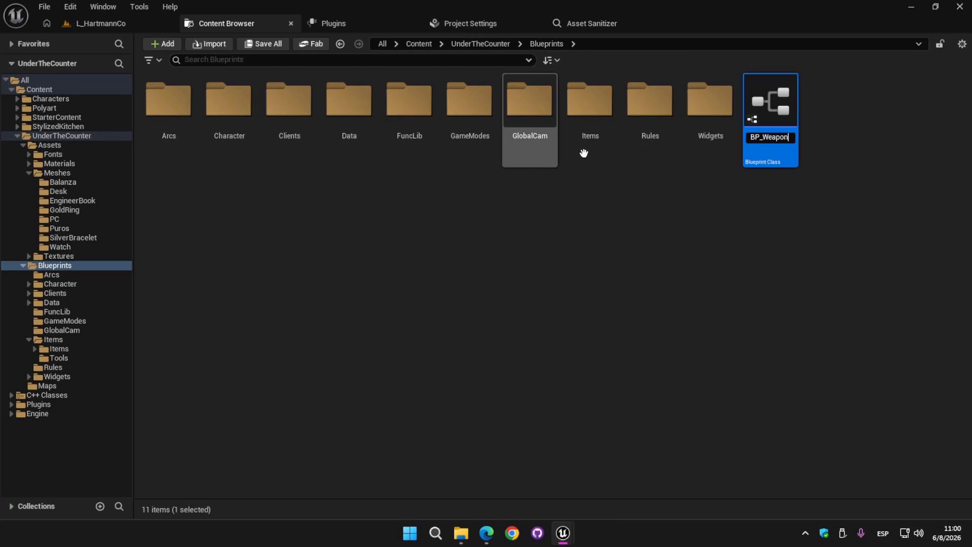
{"action": "key", "text": "Return"}
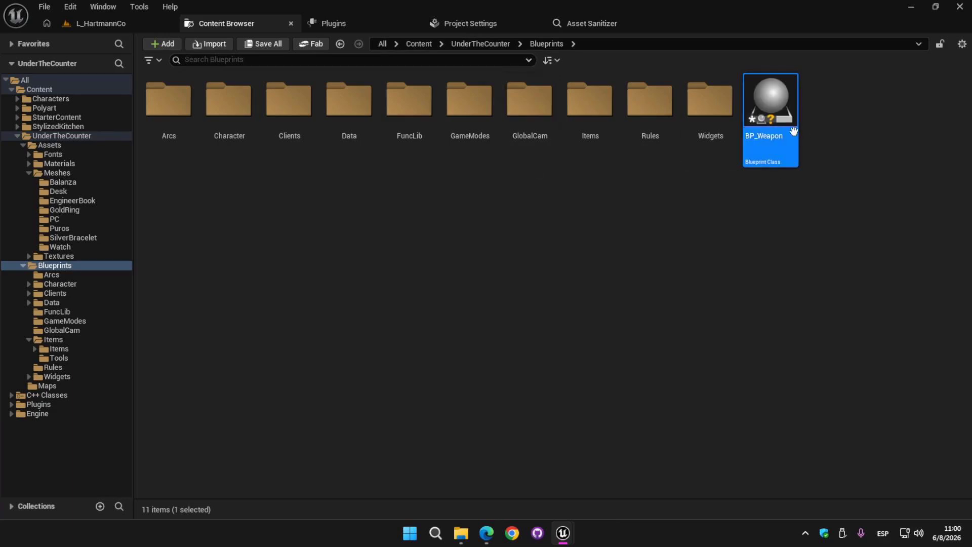
- Create a child blueprint class of BP_Weapon named BP_Pistol
{"action": "right_click", "coordinate": [789, 134]}
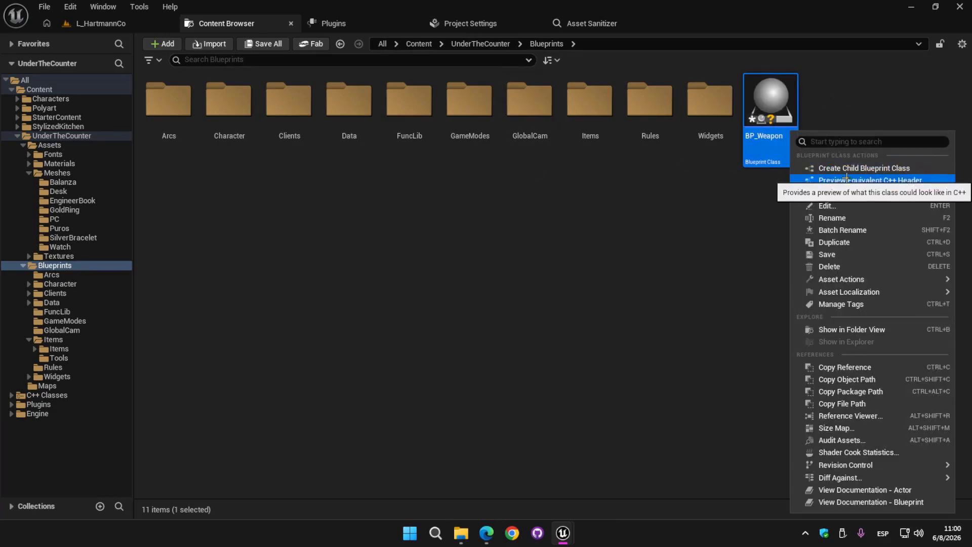
{"action": "left_click", "coordinate": [923, 171]}
{"action": "key", "text": "BackSpace"}
{"action": "type", "text": "BP"}
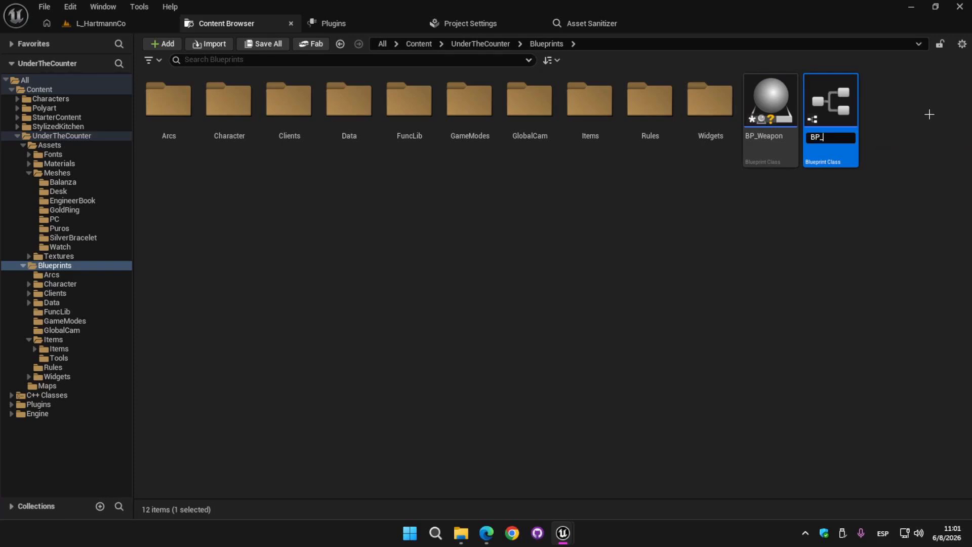
{"action": "type", "text": "_Pistol"}
{"action": "key", "text": "Return"}
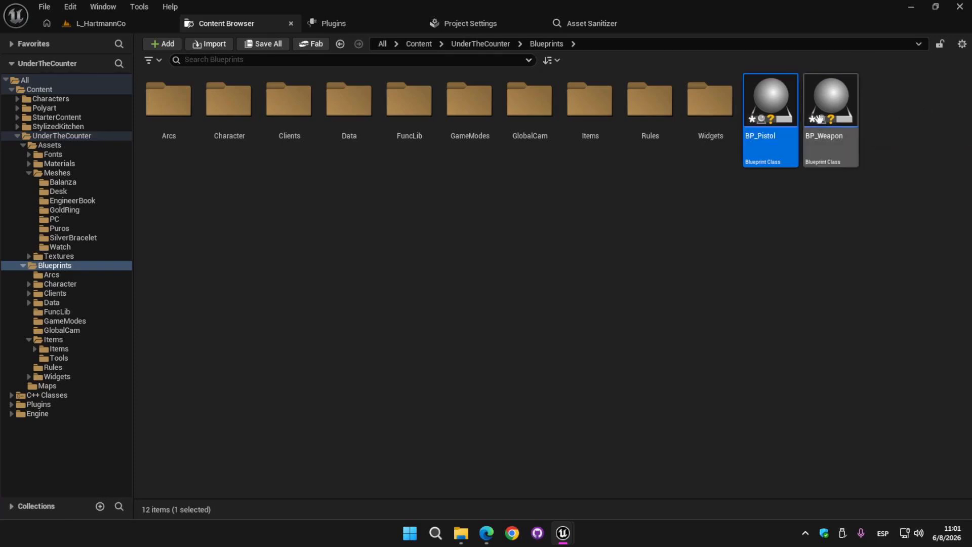
- Open BP_Pistol and check its parent class in the class settings
{"action": "double_click", "coordinate": [778, 120]}
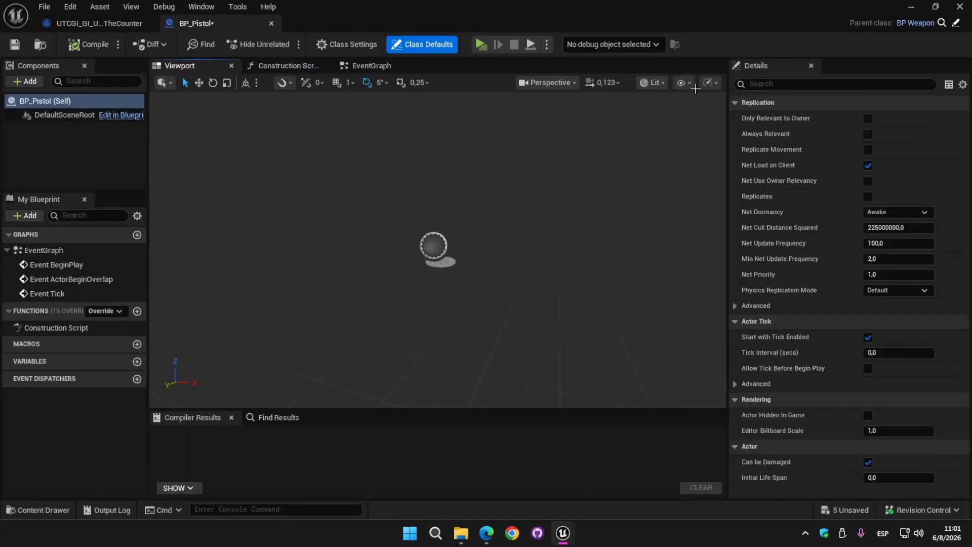
{"action": "left_click", "coordinate": [349, 44]}
{"action": "left_click", "coordinate": [898, 117]}
{"action": "left_click", "coordinate": [899, 117]}
{"action": "left_click", "coordinate": [886, 118]}
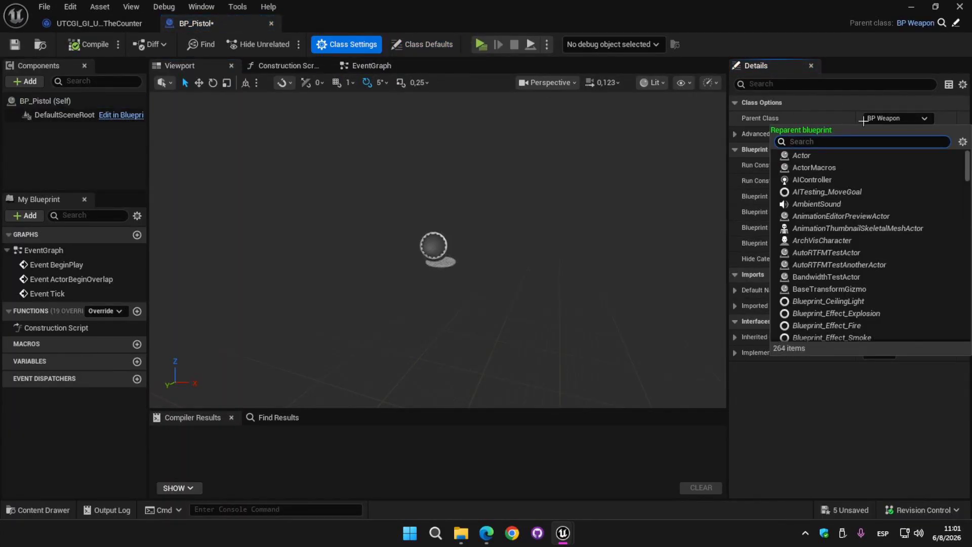
{"action": "left_click", "coordinate": [827, 118]}
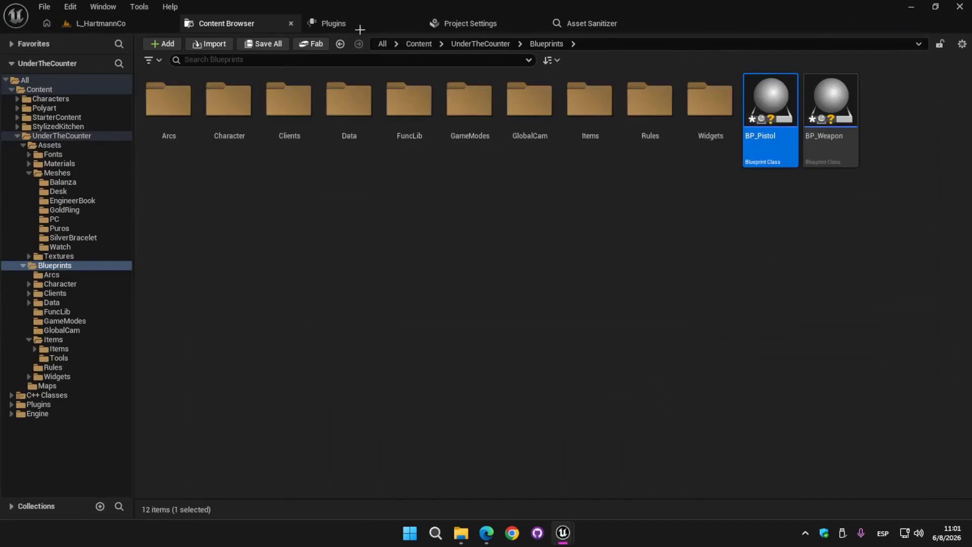
- Add a BP_Weapon entry to the asset prefix map in the Asset Sanitizer settings
{"action": "left_click", "coordinate": [582, 23]}
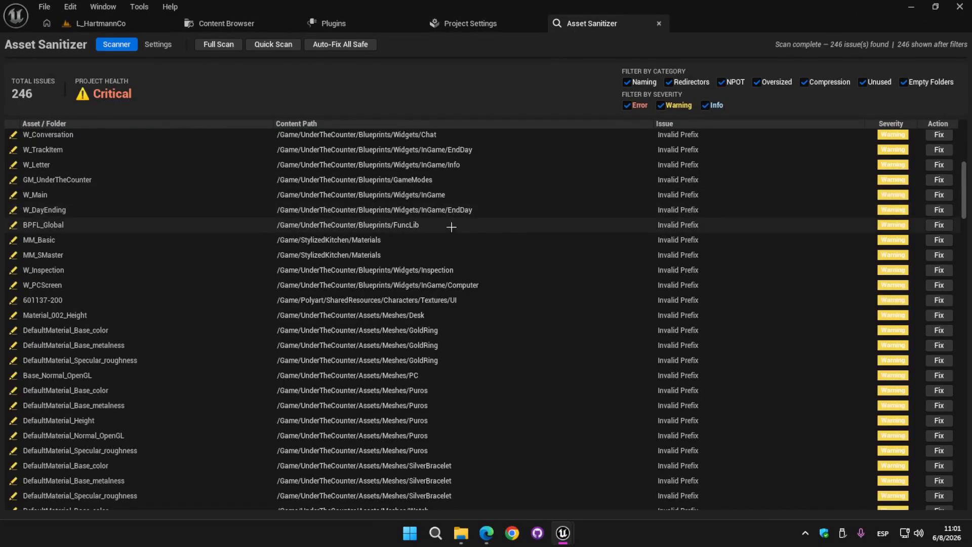
{"action": "left_click", "coordinate": [158, 44]}
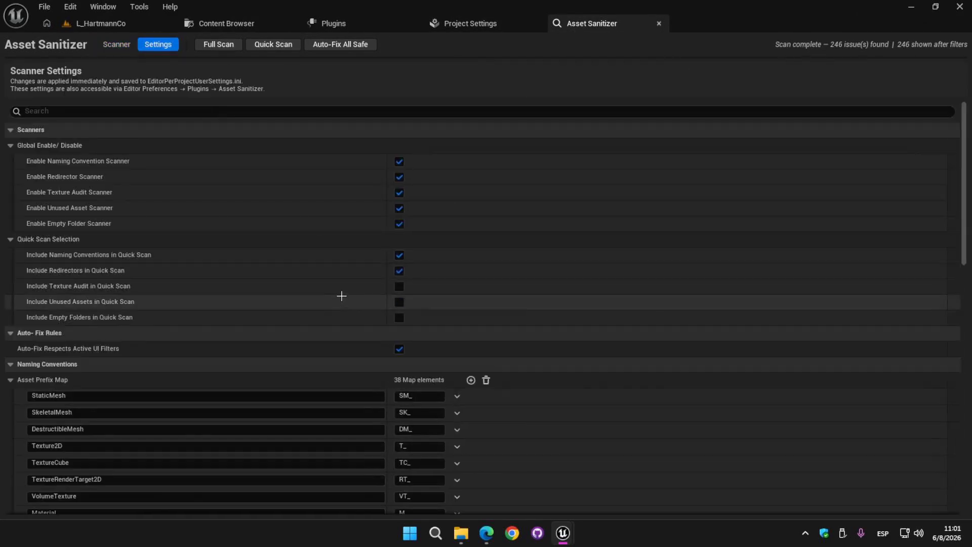
{"action": "scroll", "coordinate": [343, 293], "scroll_direction": "down", "scroll_amount": 3}
{"action": "scroll", "coordinate": [486, 334], "scroll_direction": "down", "scroll_amount": 10}
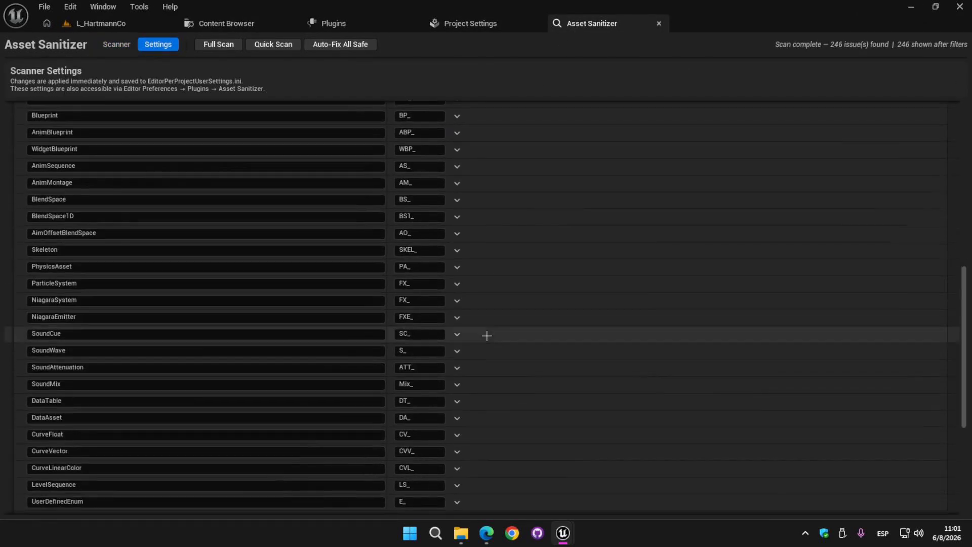
{"action": "scroll", "coordinate": [487, 335], "scroll_direction": "down", "scroll_amount": 2}
{"action": "left_click", "coordinate": [128, 387]}
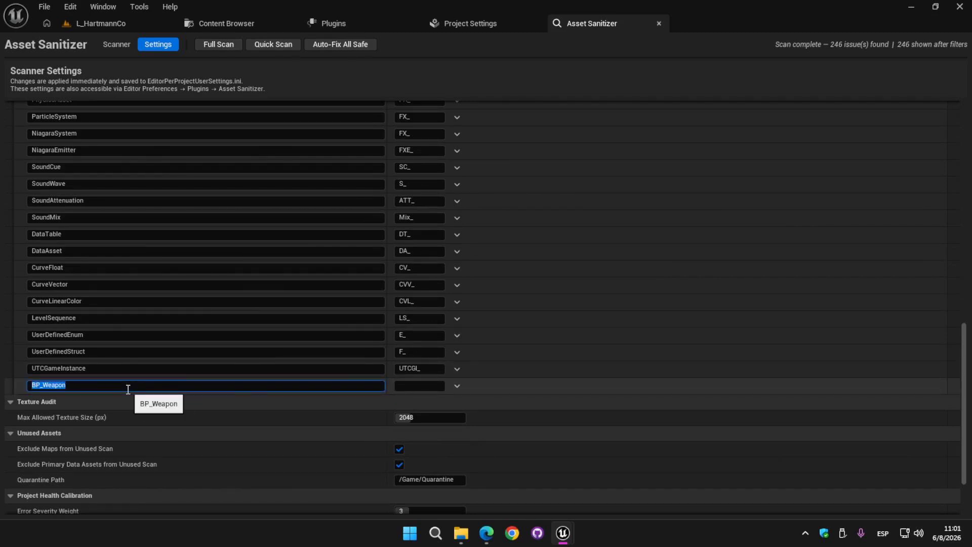
- Set the naming prefix of the BP_Weapon map entry to BPWeapon_
{"action": "left_click", "coordinate": [472, 385]}
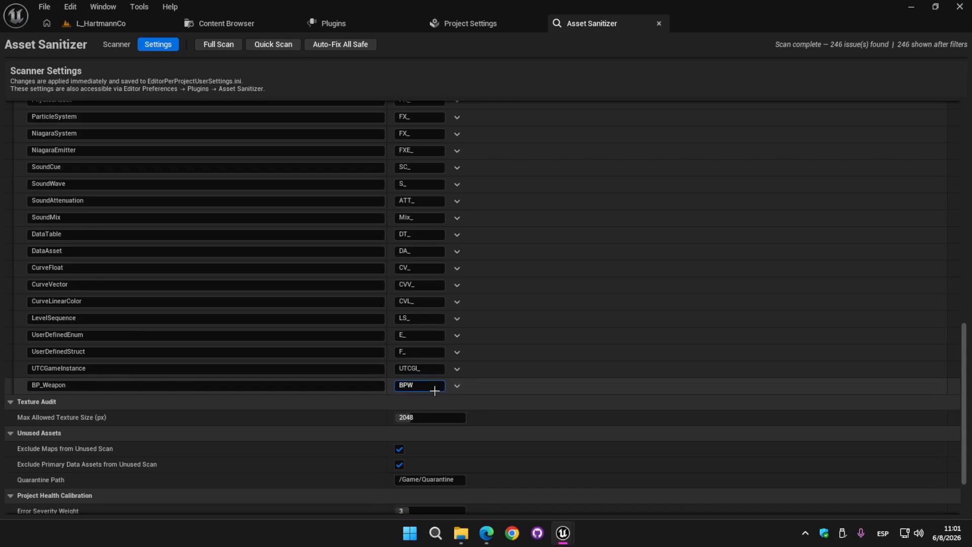
{"action": "left_click", "coordinate": [434, 390]}
{"action": "type", "text": "BPWeapon_"}
{"action": "key", "text": "Return"}
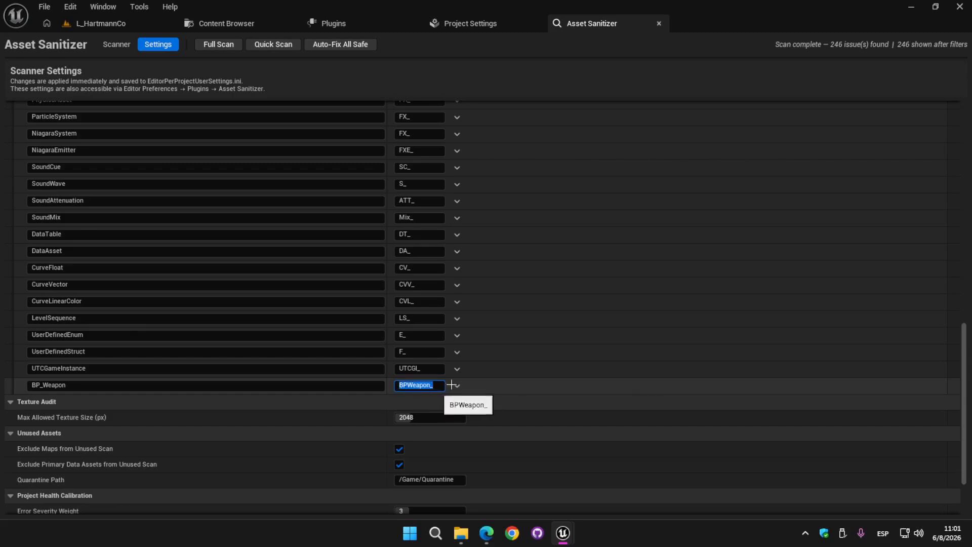
{"action": "left_click", "coordinate": [439, 388]}
- Run a full scan and locate BP_Pistol among the invalid prefix issues
{"action": "left_click", "coordinate": [224, 51]}
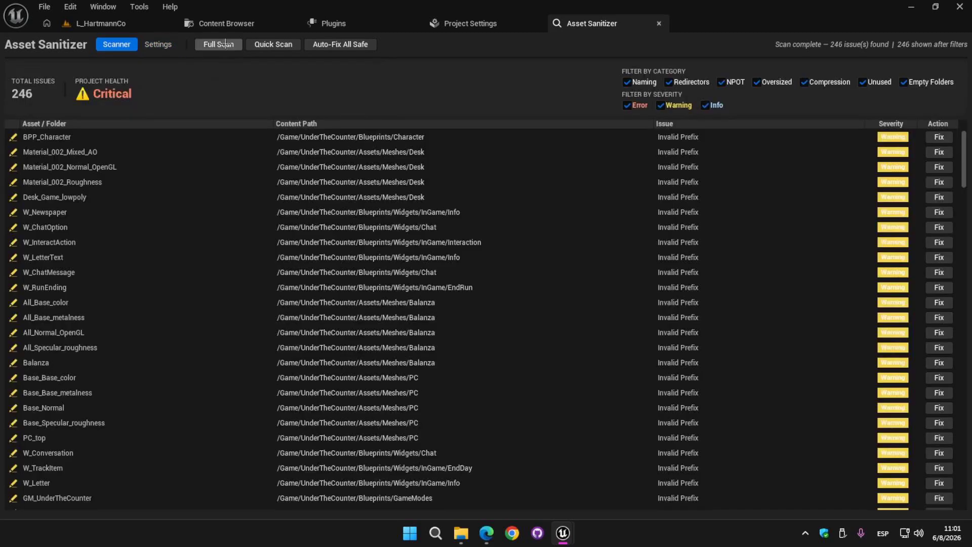
{"action": "scroll", "coordinate": [311, 188], "scroll_direction": "down", "scroll_amount": 7}
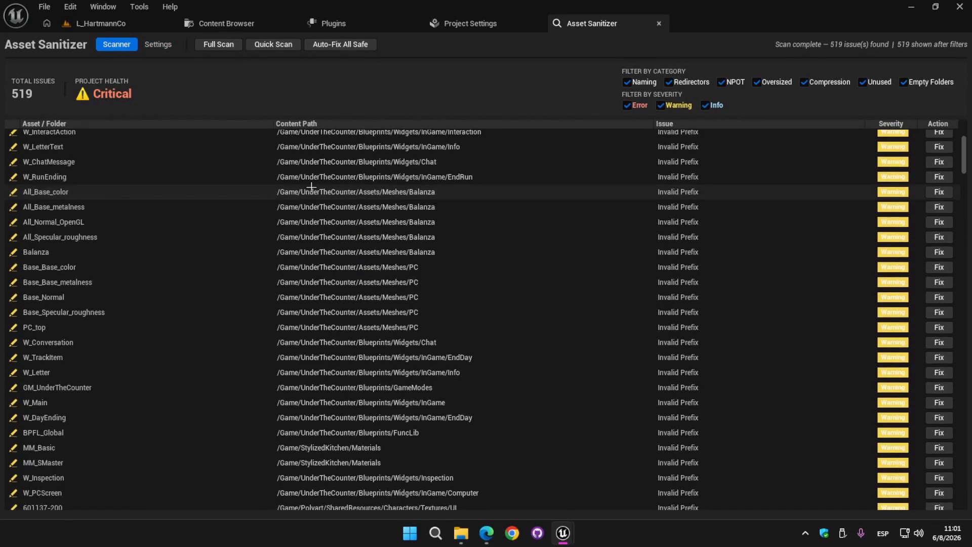
{"action": "scroll", "coordinate": [311, 188], "scroll_direction": "down", "scroll_amount": 4}
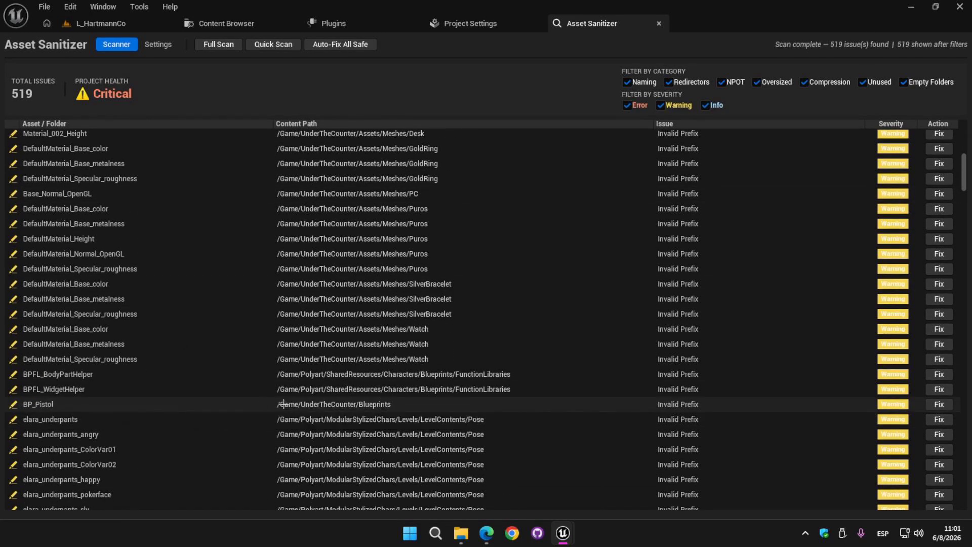
{"action": "mouse_move", "coordinate": [43, 403]}
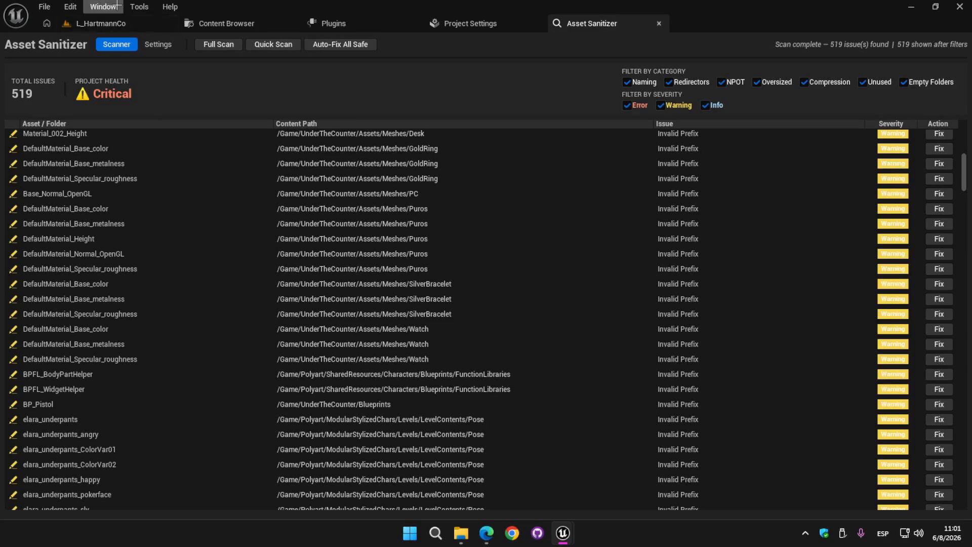
- Open BP_Weapon and compare it with the parent class set in BP_Pistol's class settings
{"action": "left_click", "coordinate": [225, 23]}
{"action": "double_click", "coordinate": [830, 143]}
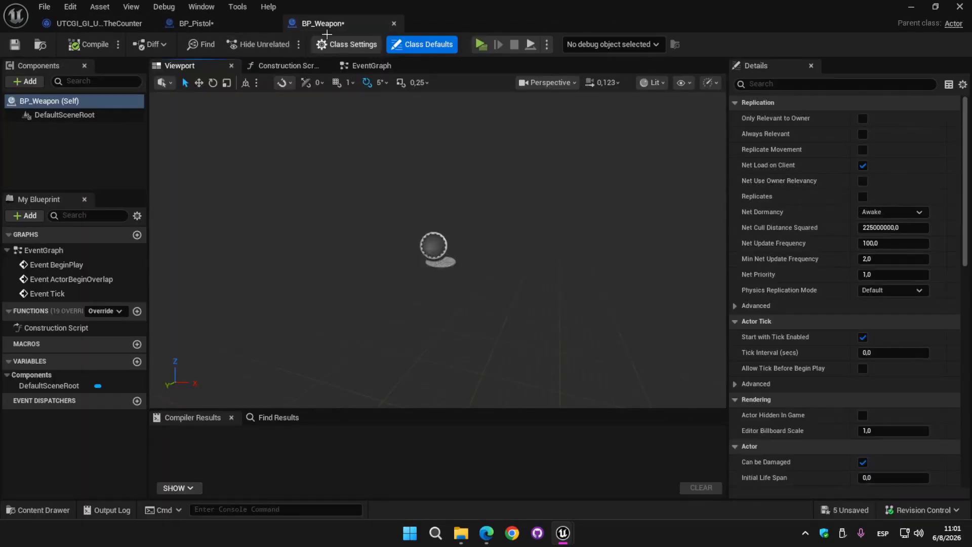
{"action": "left_click", "coordinate": [196, 23]}
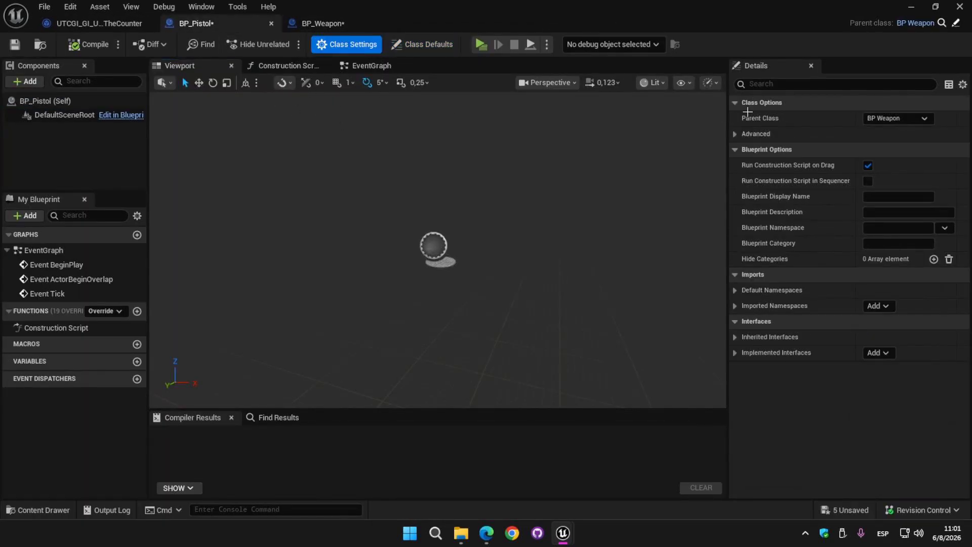
{"action": "left_click", "coordinate": [883, 118]}
{"action": "left_click", "coordinate": [803, 119]}
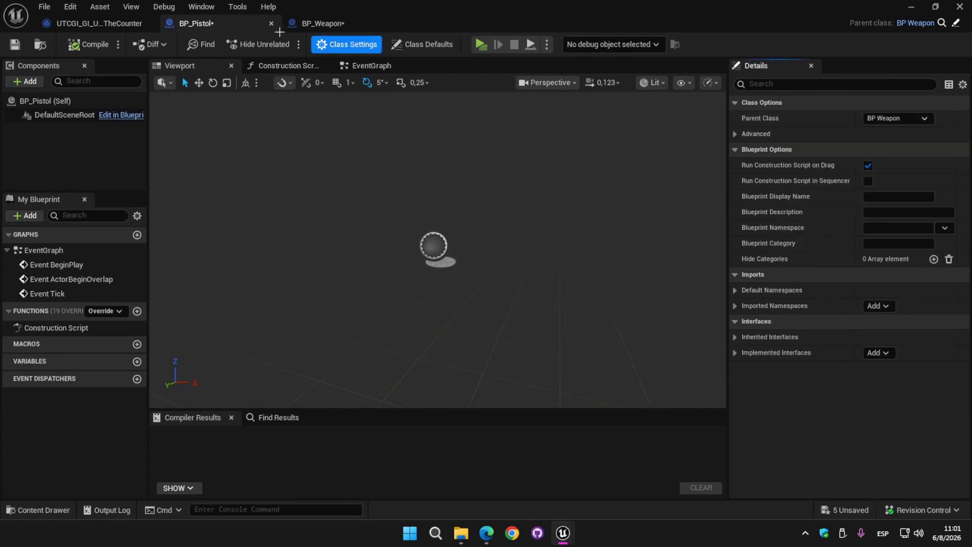
{"action": "key", "text": "alt+Tab"}
{"action": "left_click", "coordinate": [763, 154]}
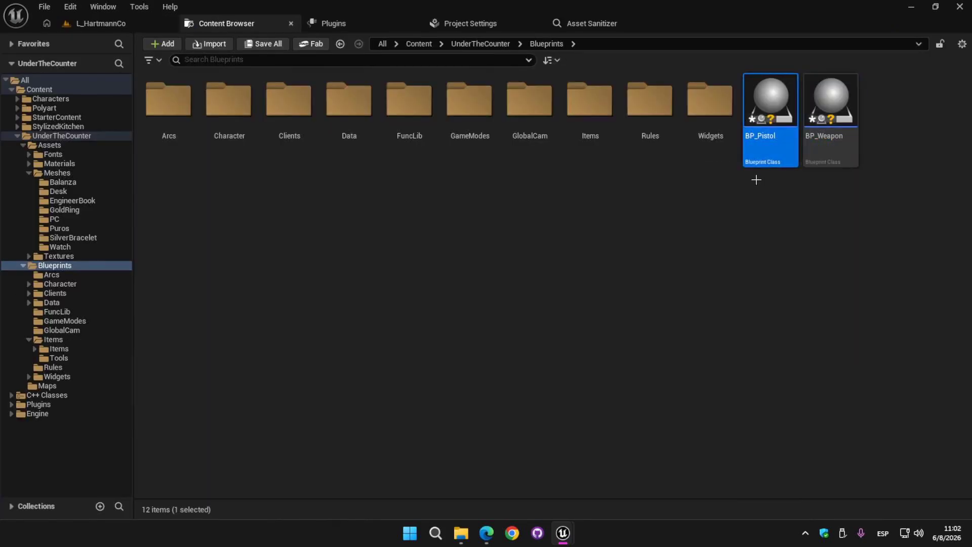
- Fix the invalid prefix of BP_Pistol from the scan results and check the blueprint in the Blueprints folder
{"action": "left_click", "coordinate": [587, 23]}
{"action": "scroll", "coordinate": [334, 272], "scroll_direction": "down", "scroll_amount": 15}
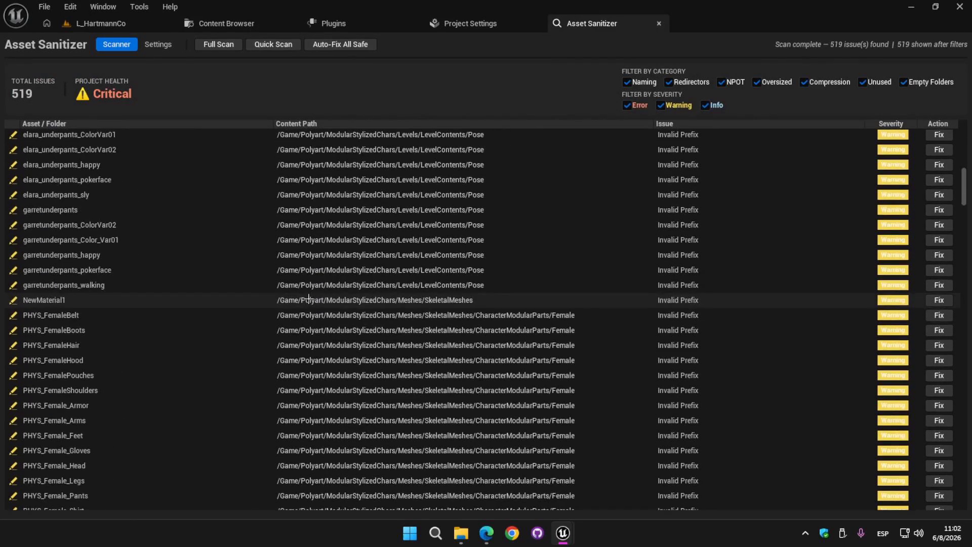
{"action": "scroll", "coordinate": [308, 299], "scroll_direction": "up", "scroll_amount": 15}
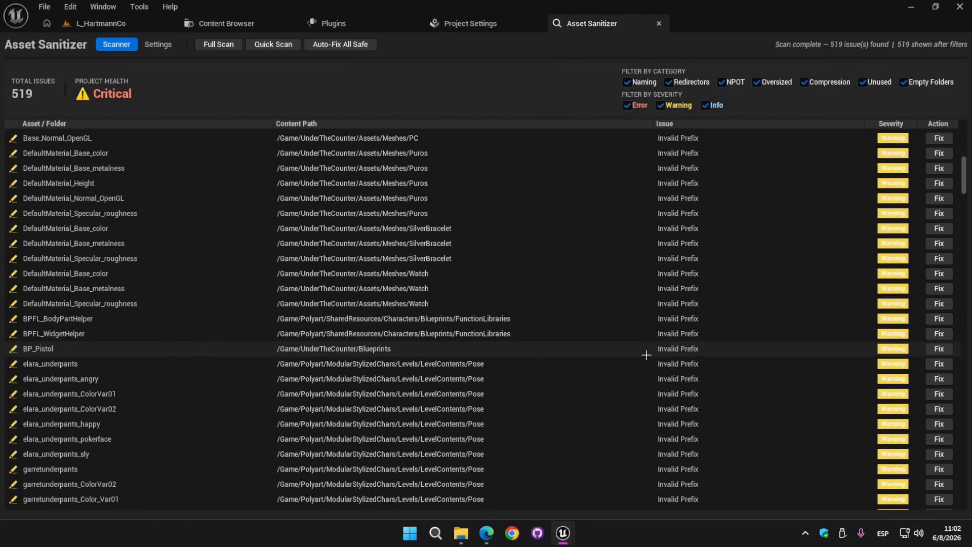
{"action": "left_click", "coordinate": [936, 349]}
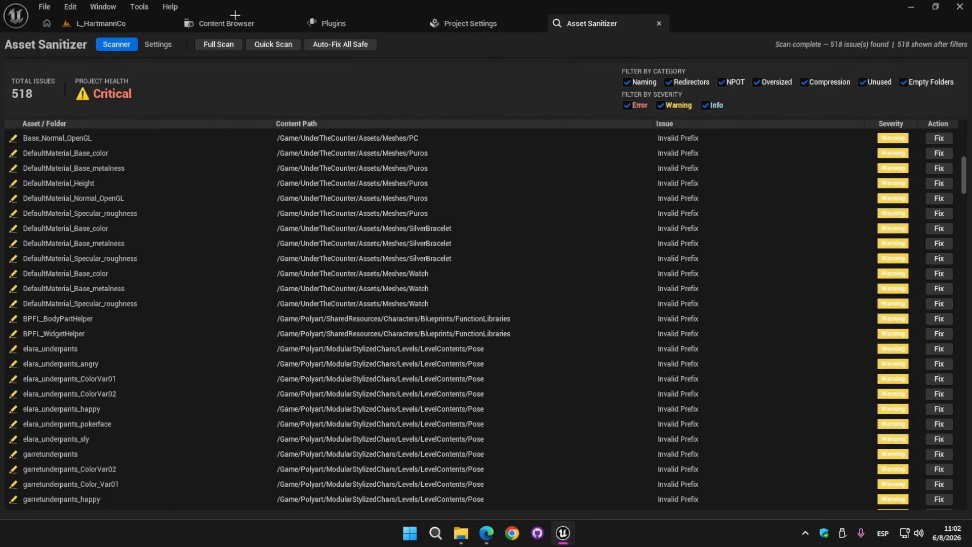
{"action": "left_click", "coordinate": [238, 23]}
- Rename the prefixed pistol blueprint as BPWeapon_Pistol, removing the redundant BP_ part
{"action": "left_click", "coordinate": [830, 151]}
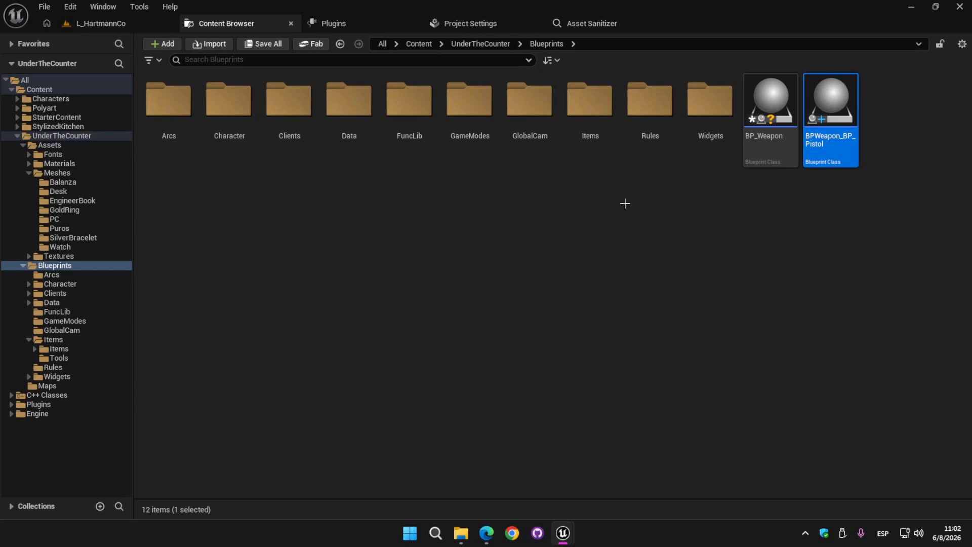
{"action": "key", "text": "F2"}
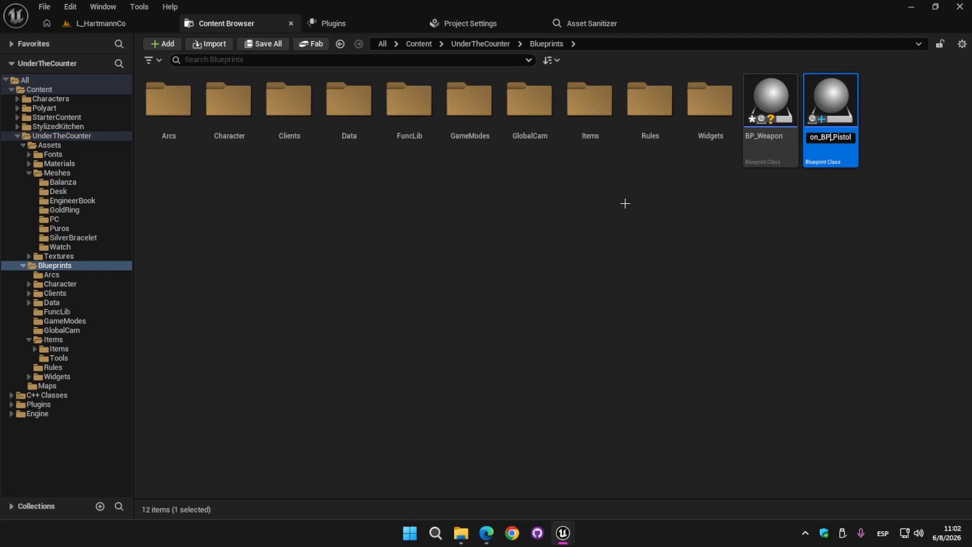
{"action": "key", "text": "BackSpace"}
{"action": "key", "text": "BackSpace"}
{"action": "key", "text": "Return"}
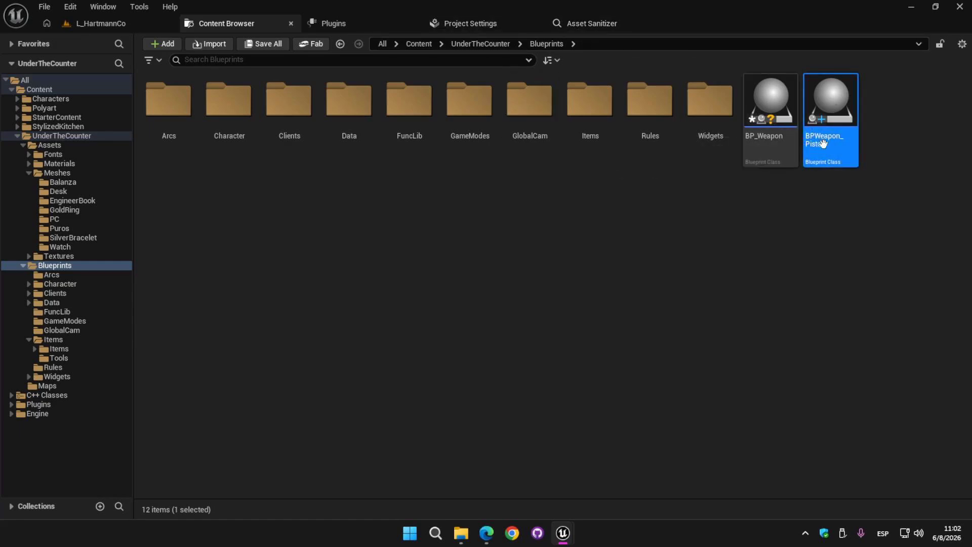
- Review the custom UTCGameInstance and BP_Weapon entries in the Asset Sanitizer's prefix map
{"action": "left_click", "coordinate": [580, 25]}
{"action": "left_click", "coordinate": [226, 23]}
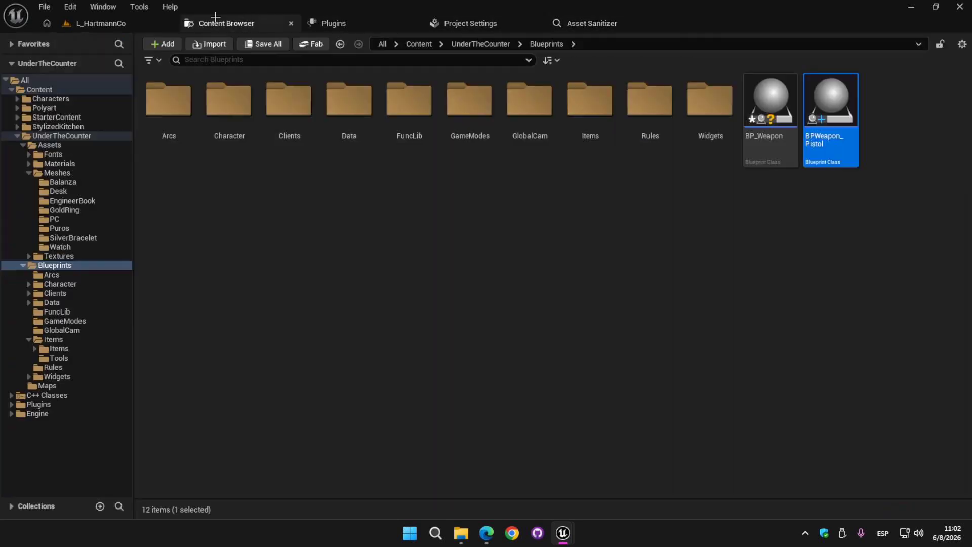
{"action": "left_click", "coordinate": [587, 23]}
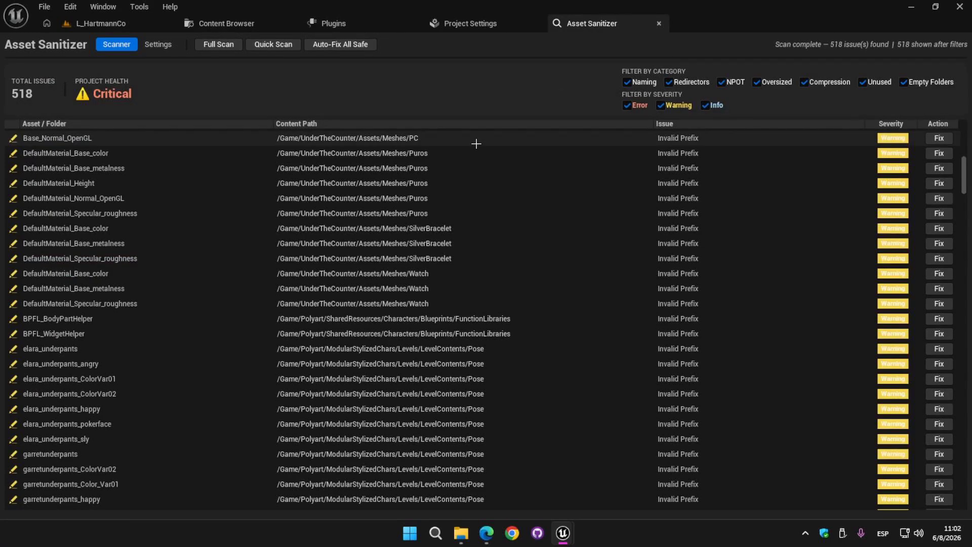
{"action": "left_click", "coordinate": [155, 48]}
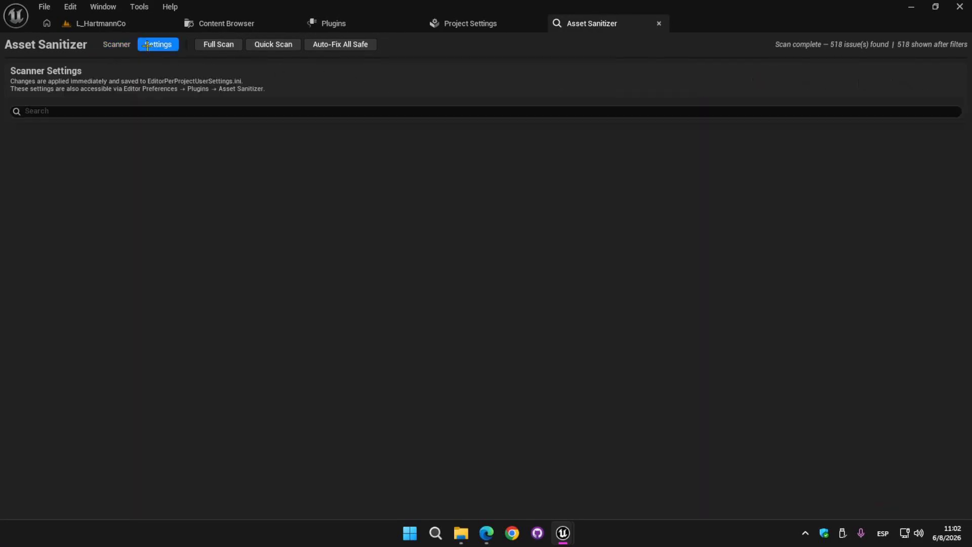
{"action": "scroll", "coordinate": [332, 264], "scroll_direction": "down", "scroll_amount": 10}
{"action": "scroll", "coordinate": [332, 265], "scroll_direction": "down", "scroll_amount": 10}
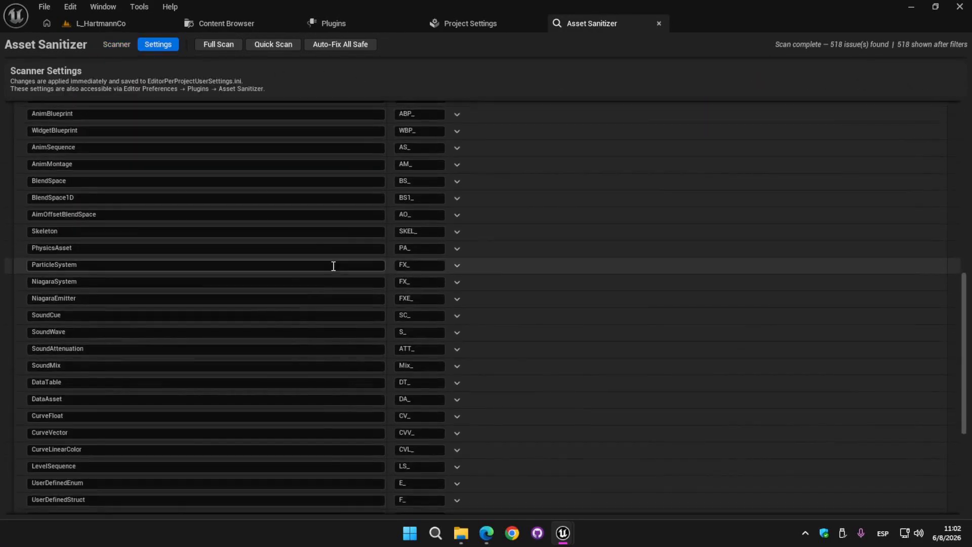
{"action": "left_click", "coordinate": [122, 370]}
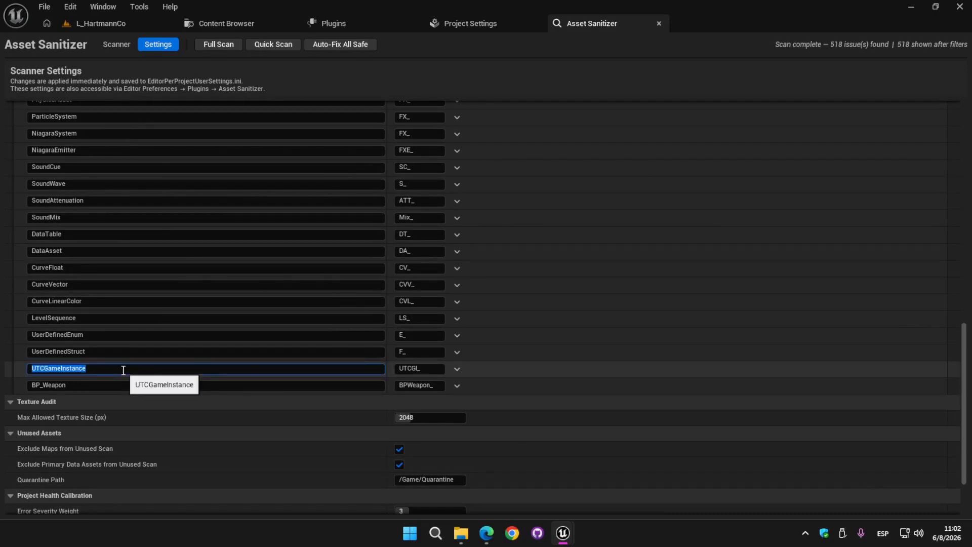
{"action": "left_click", "coordinate": [102, 386]}
{"action": "left_click", "coordinate": [497, 392]}
- Examine the dimensions of the oversized texture T_FemaleLowerBody_OC in its texture editor
{"action": "scroll", "coordinate": [444, 315], "scroll_direction": "down", "scroll_amount": 5}
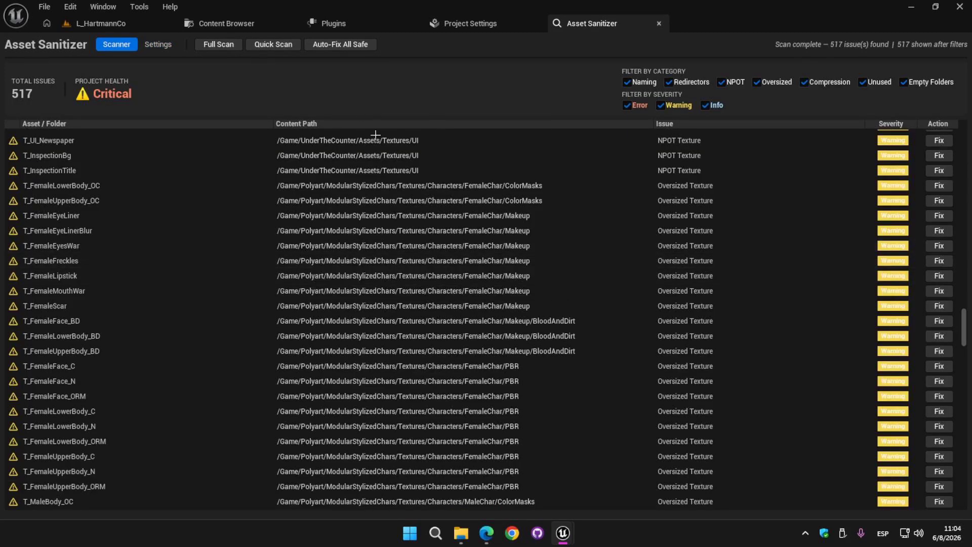
{"action": "mouse_move", "coordinate": [570, 543]}
{"action": "left_click", "coordinate": [620, 476]}
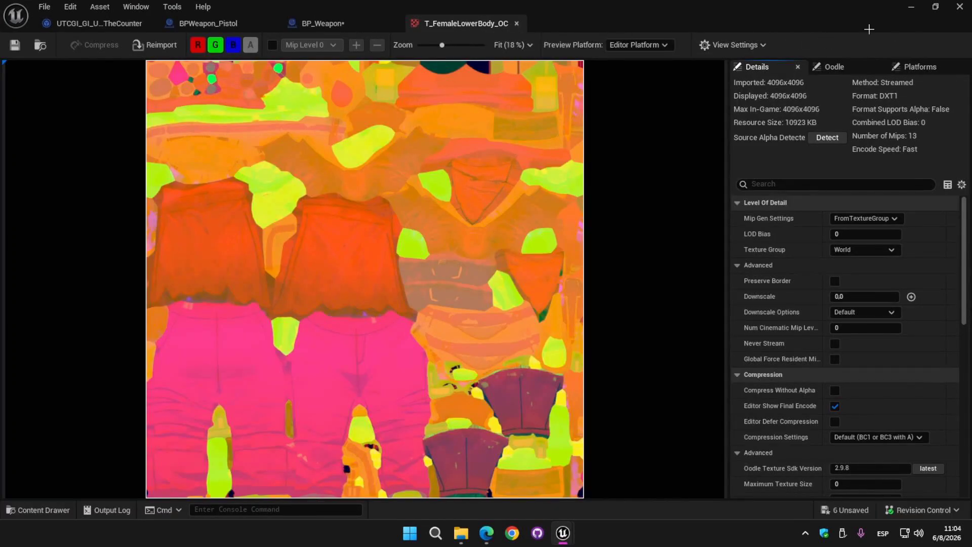
{"action": "left_click", "coordinate": [912, 8]}
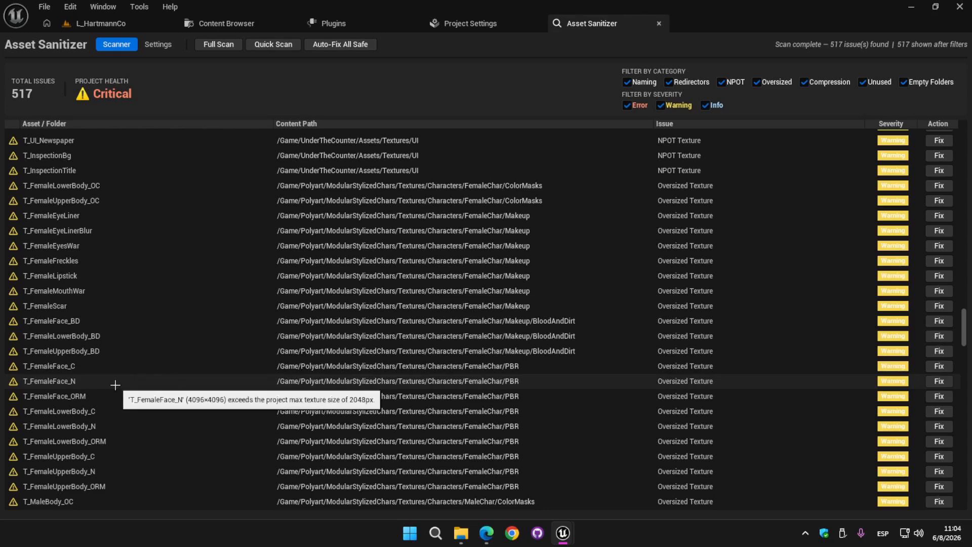
- Fix the oversized texture issue of T_FemaleLowerBody_OC and check the texture's properties in its editor
{"action": "scroll", "coordinate": [123, 392], "scroll_direction": "down", "scroll_amount": 3}
{"action": "scroll", "coordinate": [142, 395], "scroll_direction": "up", "scroll_amount": 2}
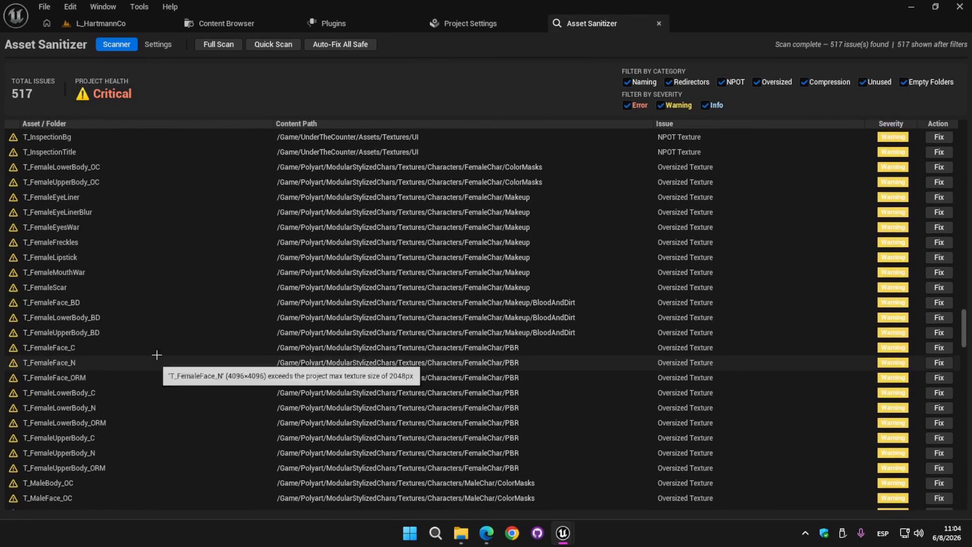
{"action": "scroll", "coordinate": [154, 316], "scroll_direction": "up", "scroll_amount": 2}
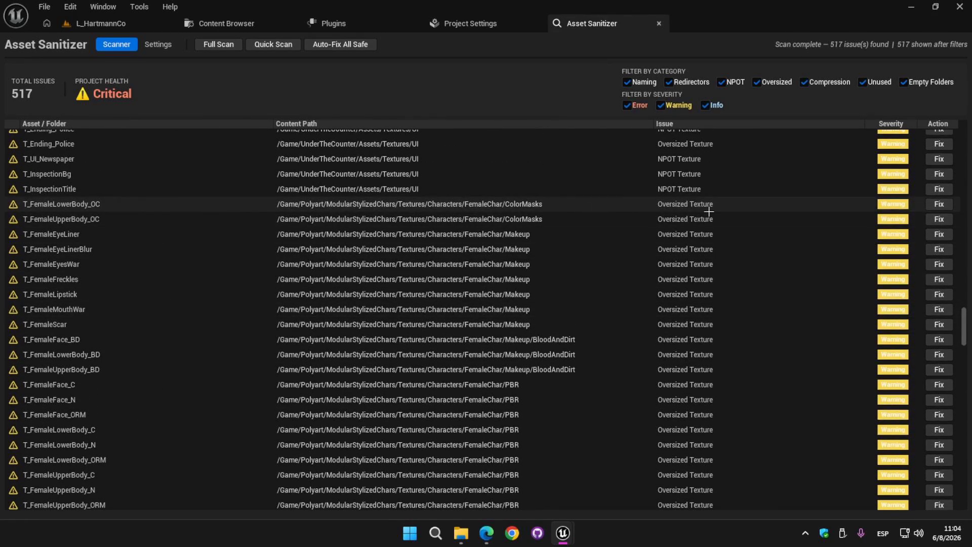
{"action": "left_click", "coordinate": [939, 204]}
{"action": "mouse_move", "coordinate": [563, 533]}
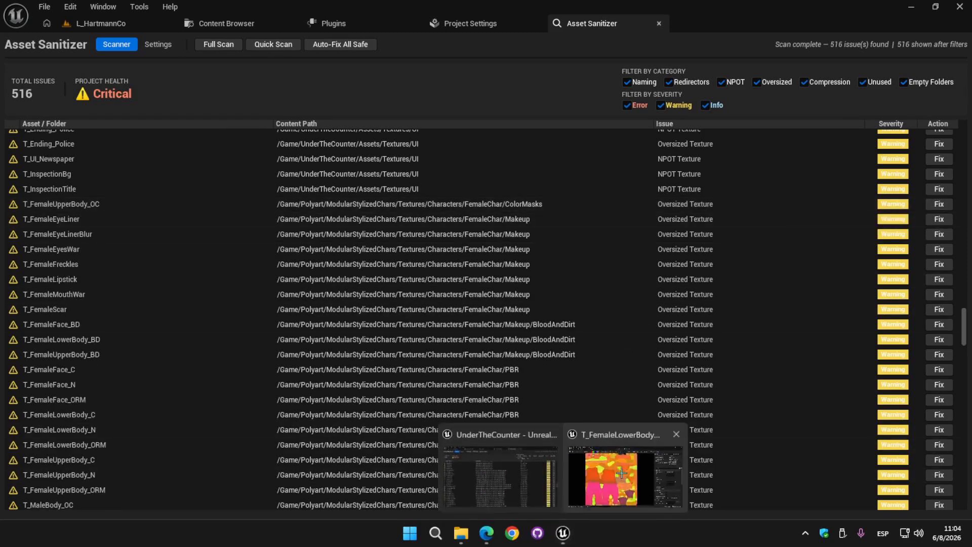
{"action": "left_click", "coordinate": [621, 473]}
{"action": "scroll", "coordinate": [790, 301], "scroll_direction": "down", "scroll_amount": 5}
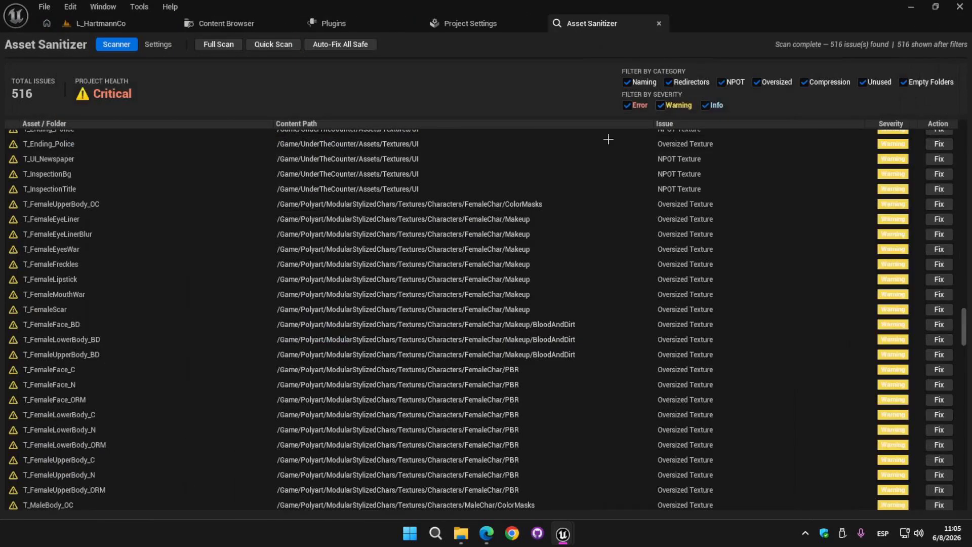
- Check the maximum allowed texture size in the Texture Audit section of the scanner settings
{"action": "scroll", "coordinate": [434, 182], "scroll_direction": "up", "scroll_amount": 3}
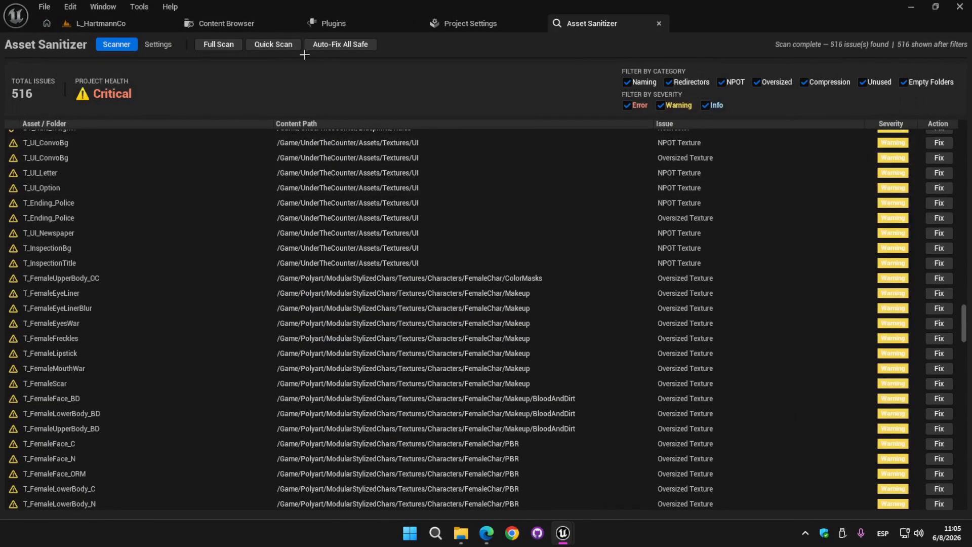
{"action": "left_click", "coordinate": [158, 45]}
{"action": "scroll", "coordinate": [424, 361], "scroll_direction": "down", "scroll_amount": 2}
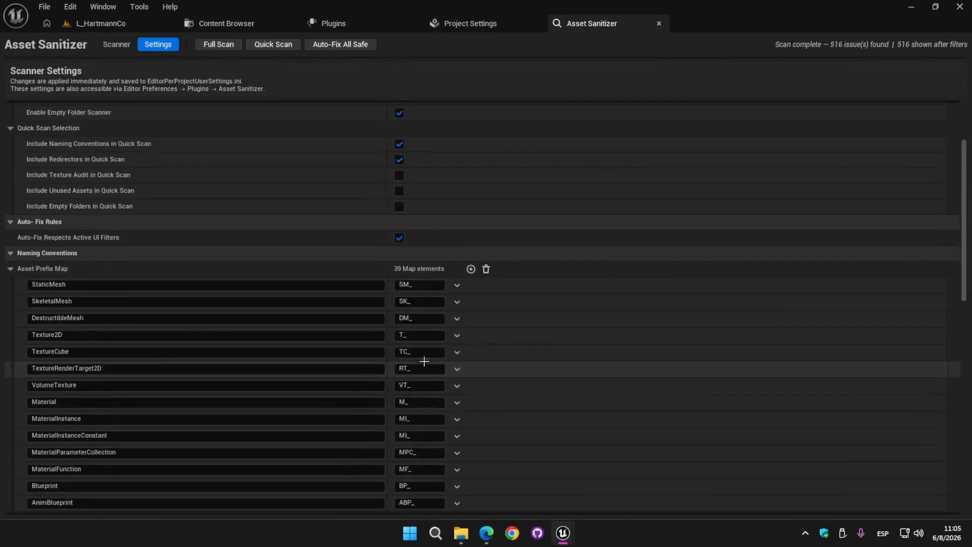
{"action": "scroll", "coordinate": [424, 361], "scroll_direction": "down", "scroll_amount": 10}
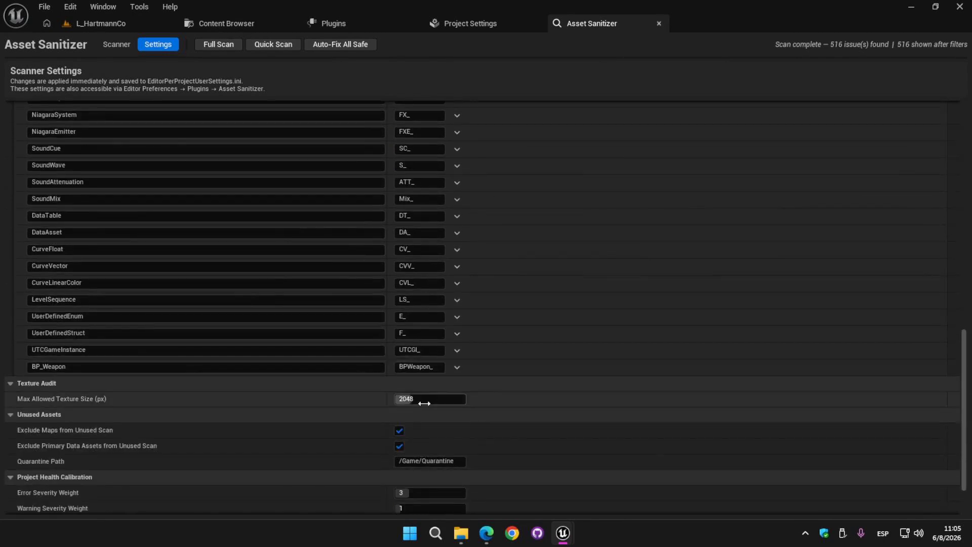
- Set the maximum allowed texture size to 4096 px, run a full scan and look through the listed issues
{"action": "left_click", "coordinate": [425, 398]}
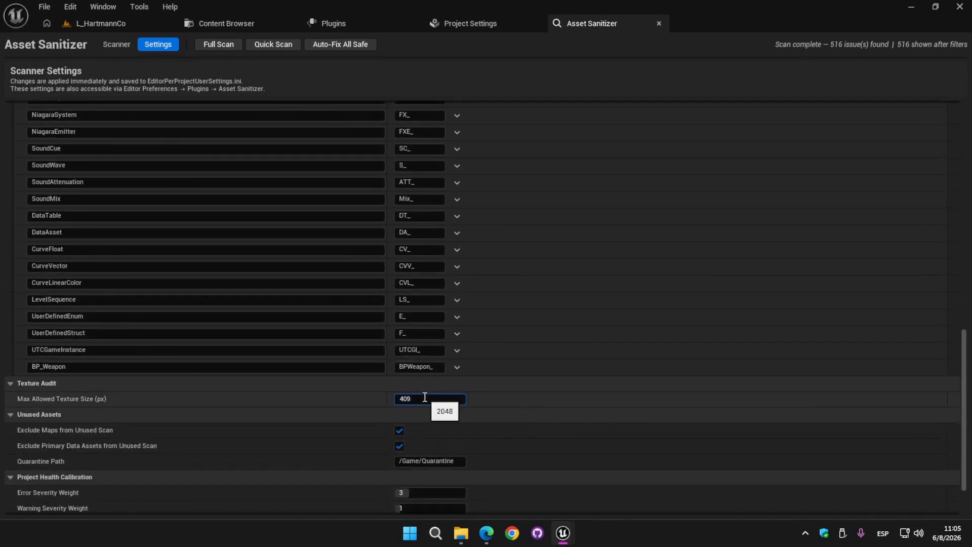
{"action": "left_click", "coordinate": [218, 44]}
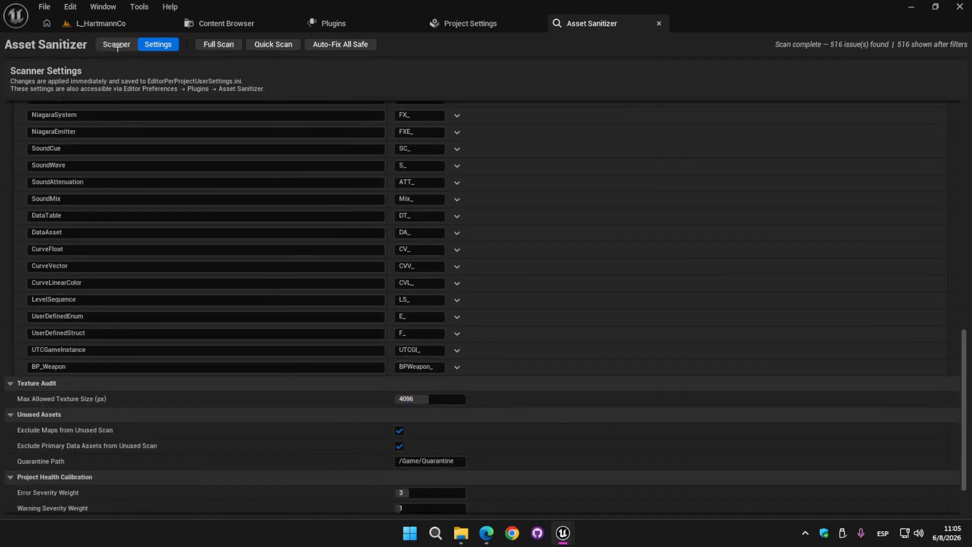
{"action": "left_click_drag", "start_coordinate": [962, 154], "coordinate": [948, 347]}
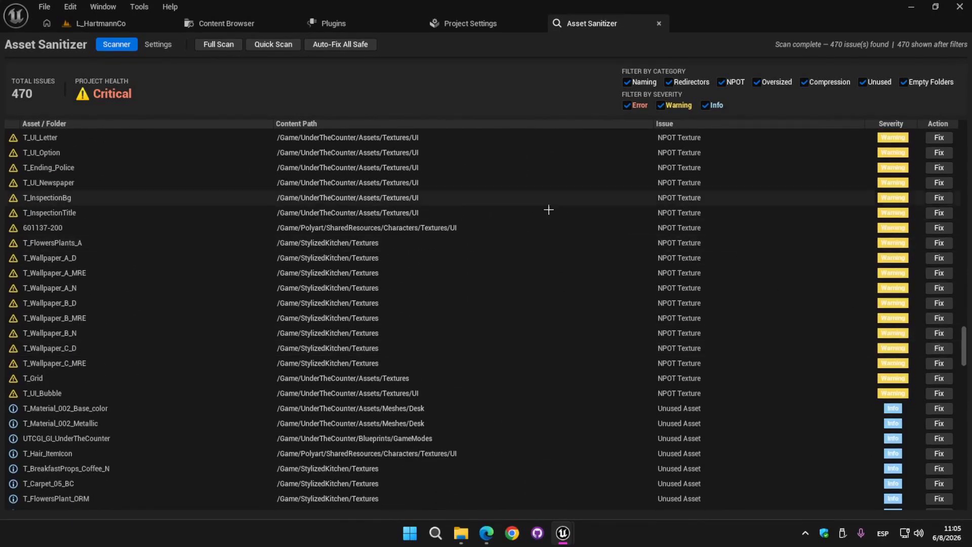
{"action": "scroll", "coordinate": [526, 227], "scroll_direction": "up", "scroll_amount": 3}
{"action": "scroll", "coordinate": [557, 243], "scroll_direction": "down", "scroll_amount": 2}
{"action": "scroll", "coordinate": [557, 241], "scroll_direction": "up", "scroll_amount": 2}
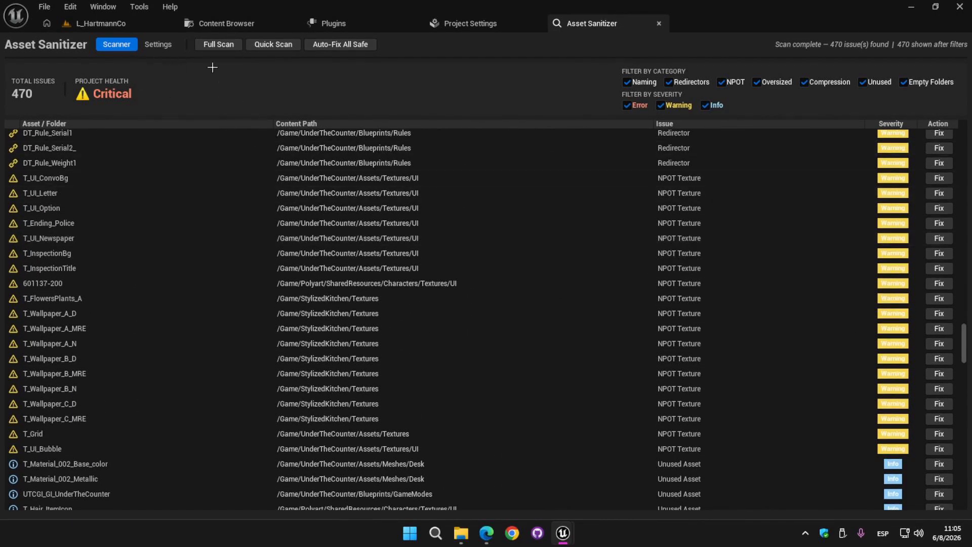
- Collapse the asset prefix map, set the maximum allowed texture size to 1024 px and run a full scan
{"action": "left_click", "coordinate": [158, 44]}
{"action": "scroll", "coordinate": [373, 379], "scroll_direction": "down", "scroll_amount": 8}
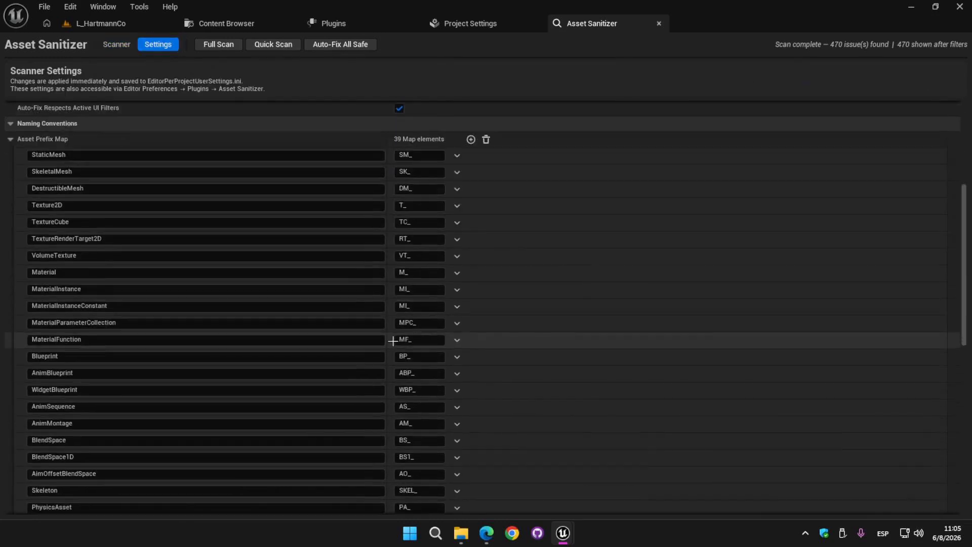
{"action": "left_click", "coordinate": [10, 120]}
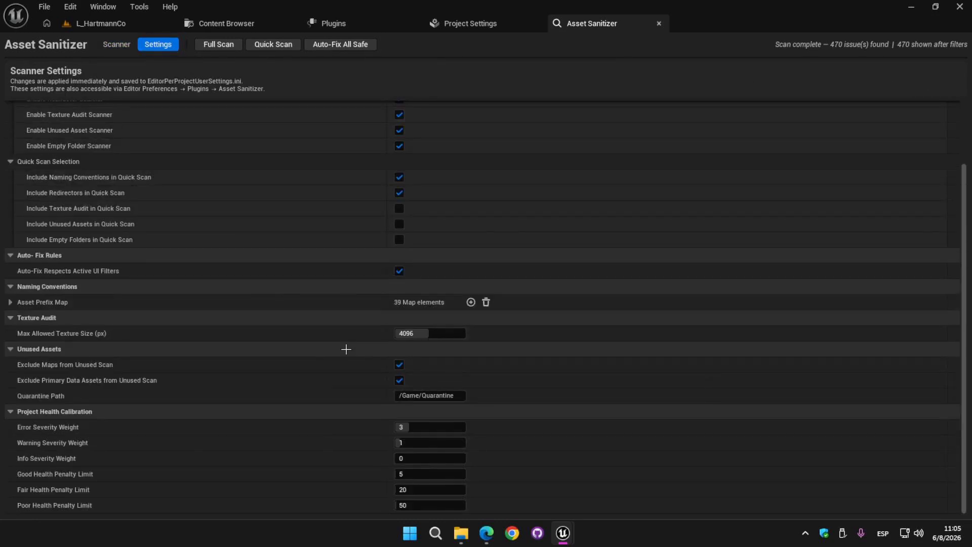
{"action": "left_click", "coordinate": [413, 334]}
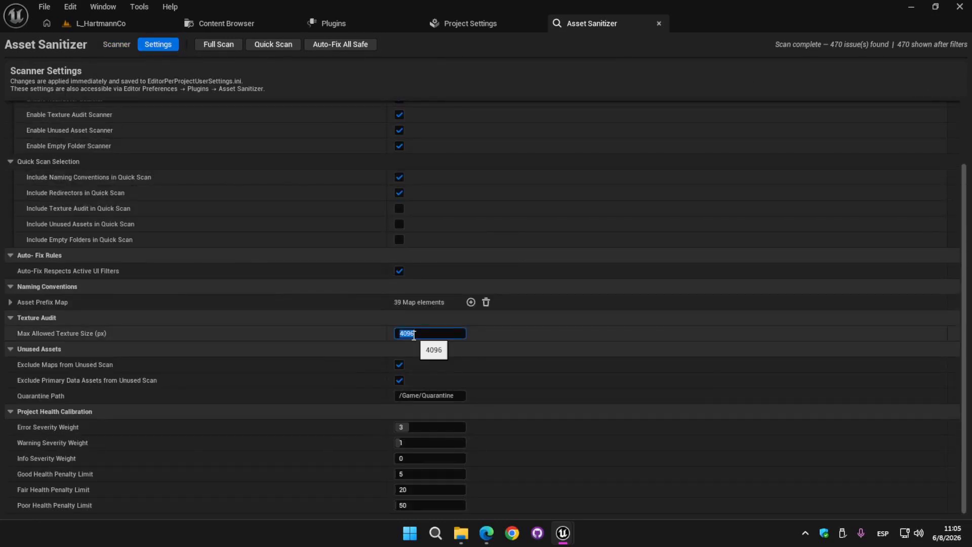
{"action": "left_click", "coordinate": [116, 44]}
{"action": "left_click", "coordinate": [218, 44]}
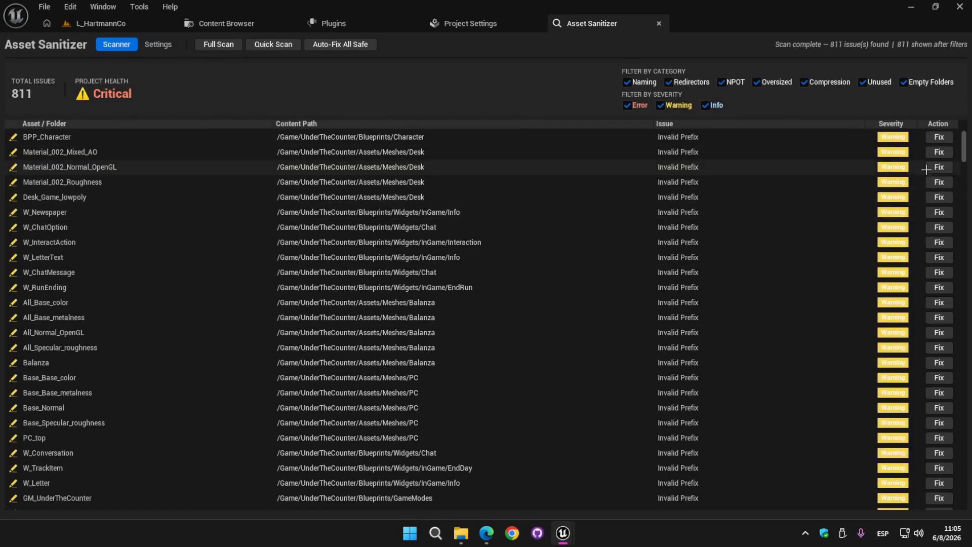
{"action": "left_click_drag", "start_coordinate": [964, 147], "coordinate": [969, 222]}
- Set the maximum allowed texture size to 2048 px and return to the list of scanned issues
{"action": "left_click", "coordinate": [157, 46]}
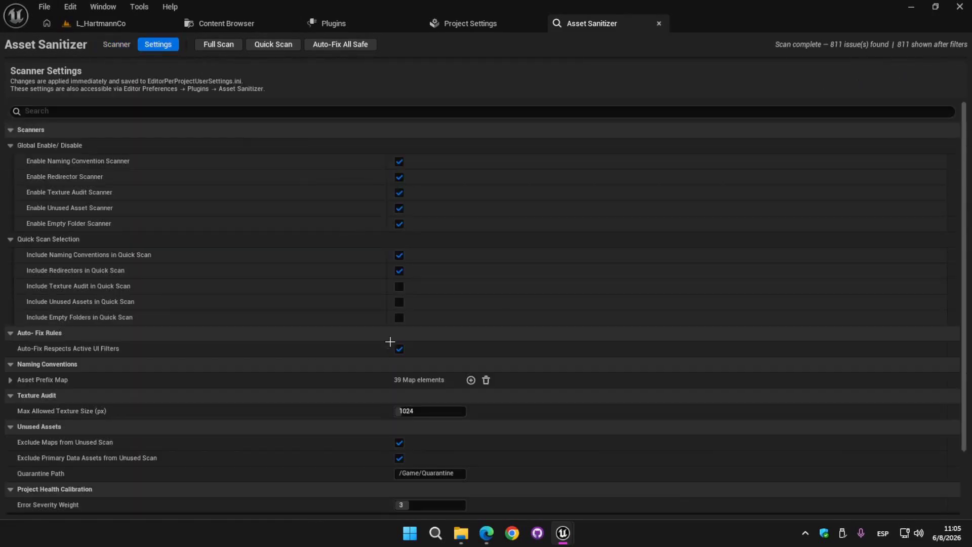
{"action": "left_click", "coordinate": [405, 411]}
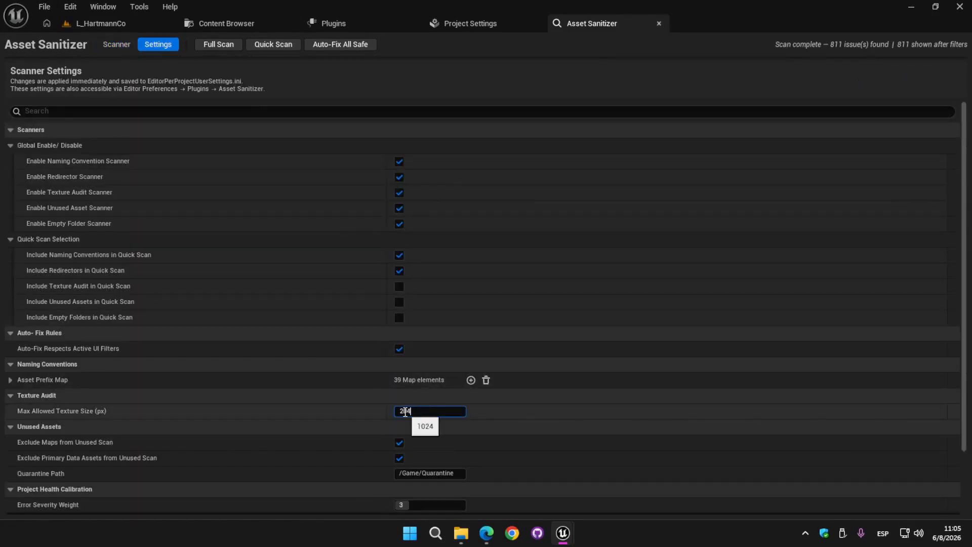
{"action": "left_click", "coordinate": [385, 408]}
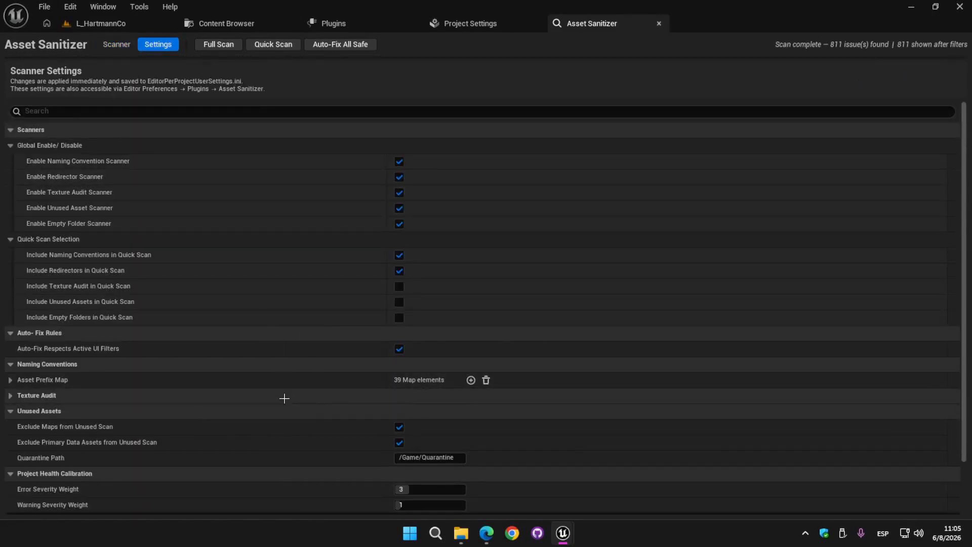
{"action": "scroll", "coordinate": [285, 397], "scroll_direction": "down", "scroll_amount": 5}
{"action": "left_click", "coordinate": [116, 45]}
{"action": "scroll", "coordinate": [470, 296], "scroll_direction": "down", "scroll_amount": 5}
{"action": "scroll", "coordinate": [658, 167], "scroll_direction": "up", "scroll_amount": 2}
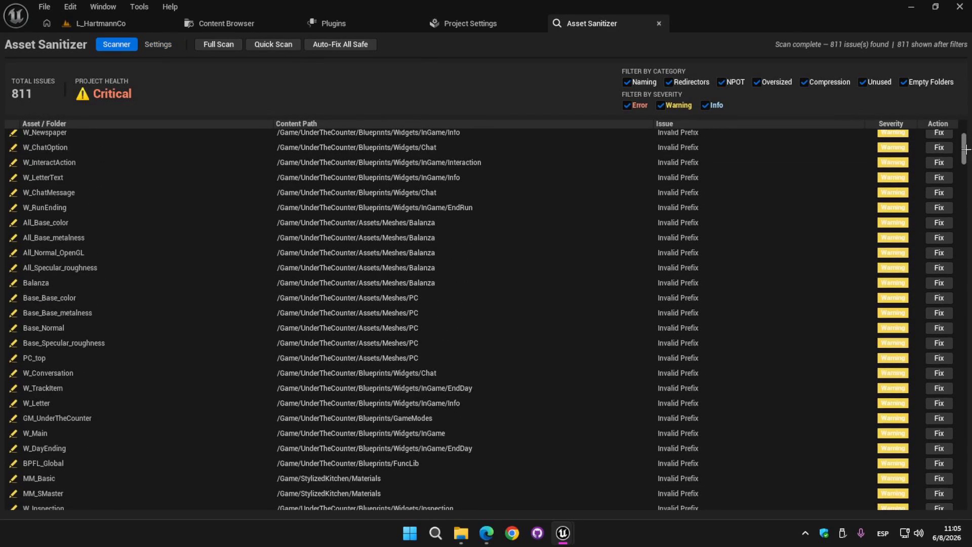
- Review the Unused Assets section of the scanner settings, including the map and primary data asset exclusions and the quarantine path
{"action": "left_click", "coordinate": [174, 44]}
{"action": "scroll", "coordinate": [327, 340], "scroll_direction": "down", "scroll_amount": 4}
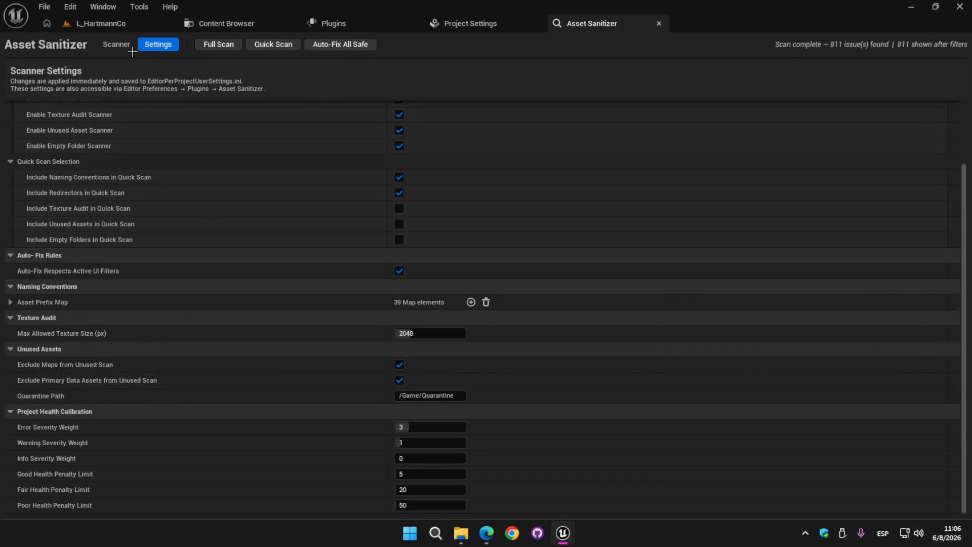
{"action": "left_click", "coordinate": [117, 45]}
{"action": "left_click_drag", "start_coordinate": [961, 146], "coordinate": [964, 328]}
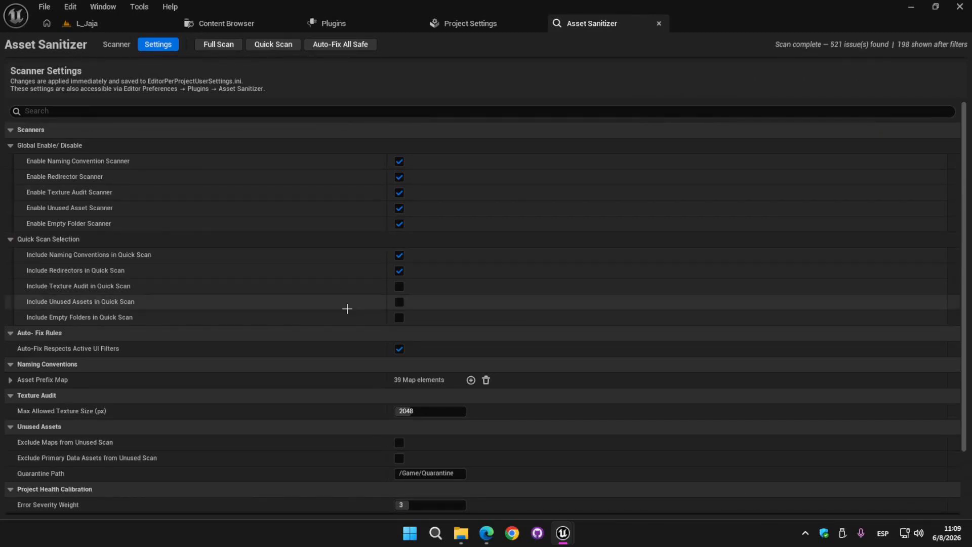
{"action": "scroll", "coordinate": [346, 287], "scroll_direction": "down", "scroll_amount": 3}
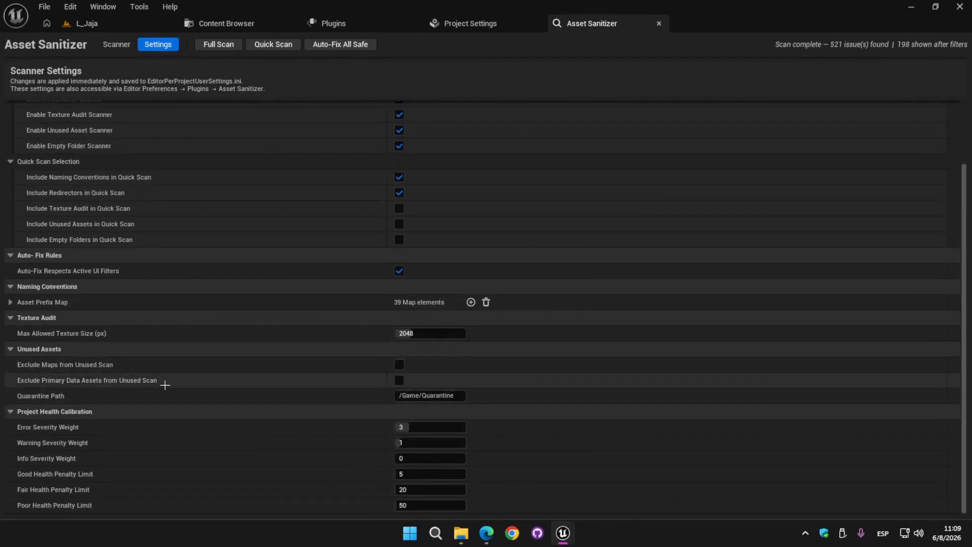
{"action": "left_click", "coordinate": [117, 44]}
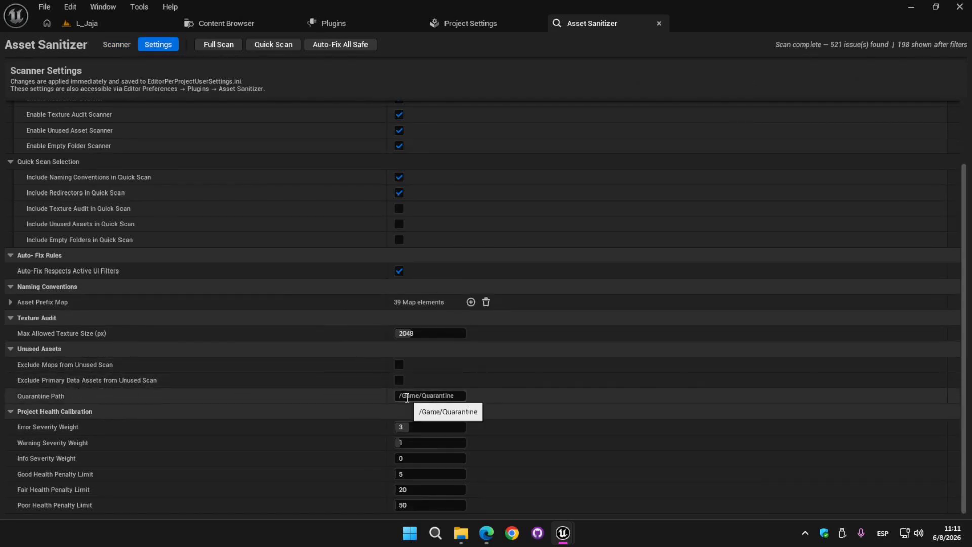
- Find the L_Jaja level flagged as unused in the scan results and locate it in the Content Browser
{"action": "left_click", "coordinate": [116, 44]}
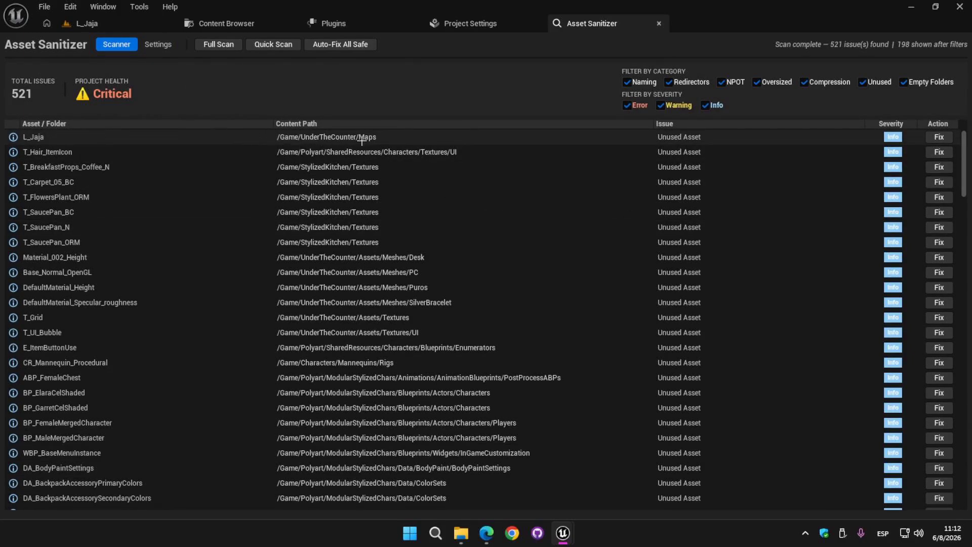
{"action": "double_click", "coordinate": [450, 144]}
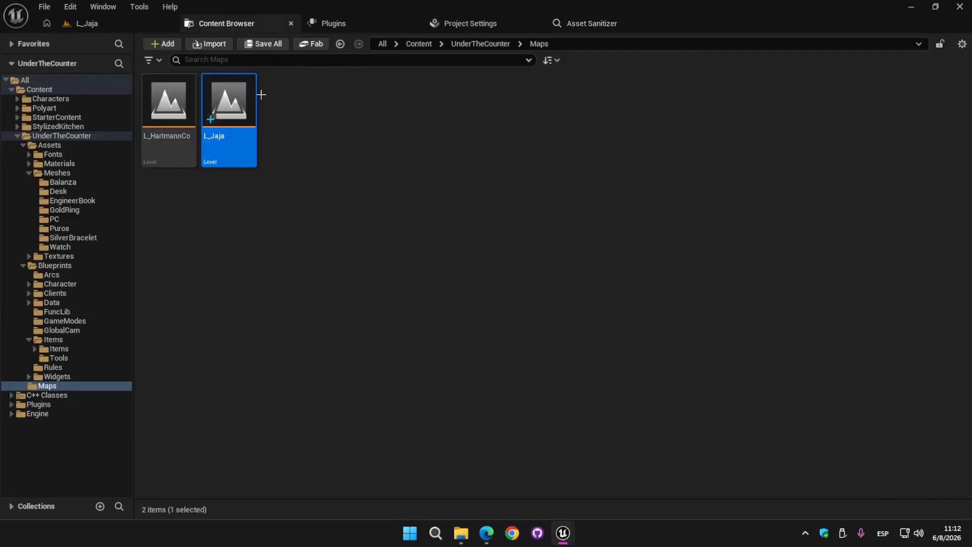
{"action": "left_click", "coordinate": [595, 21]}
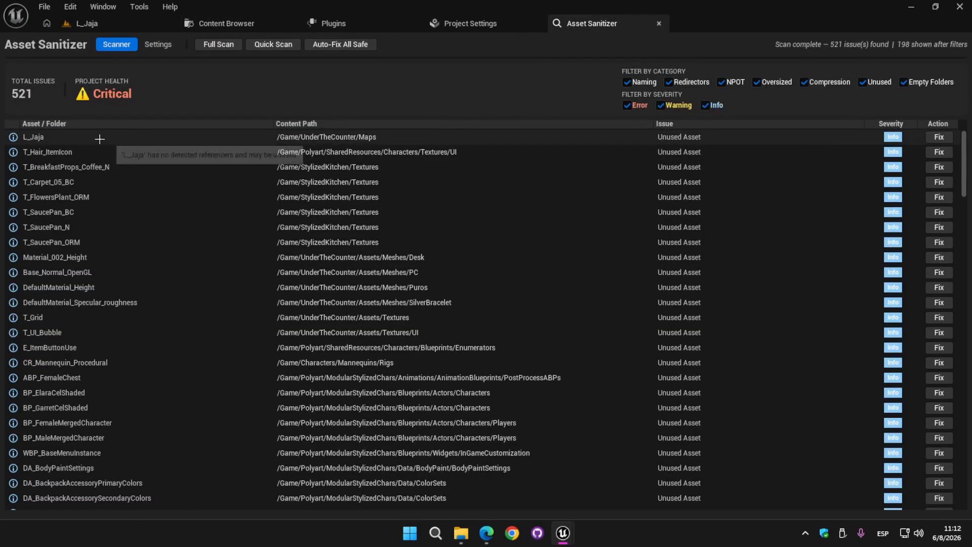
{"action": "left_click", "coordinate": [938, 136]}
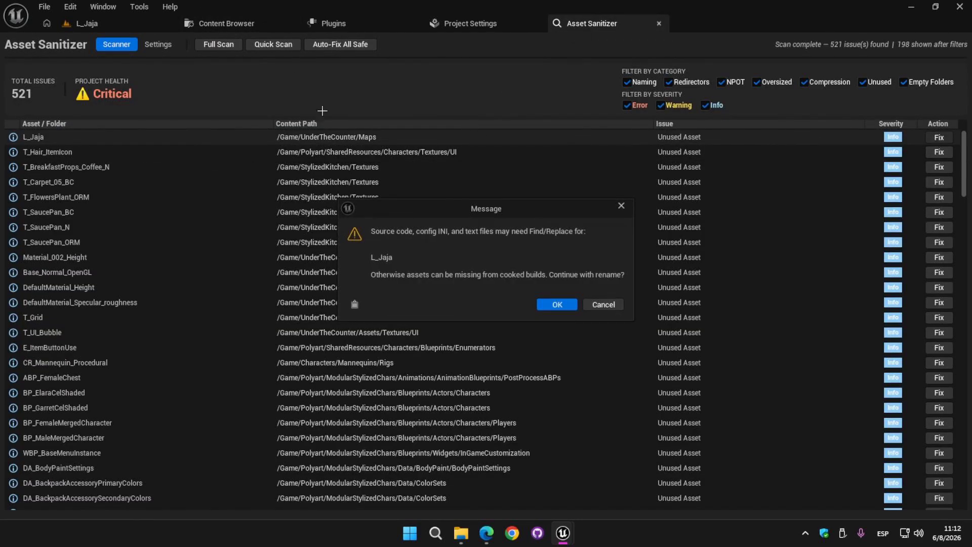
{"action": "left_click", "coordinate": [603, 303]}
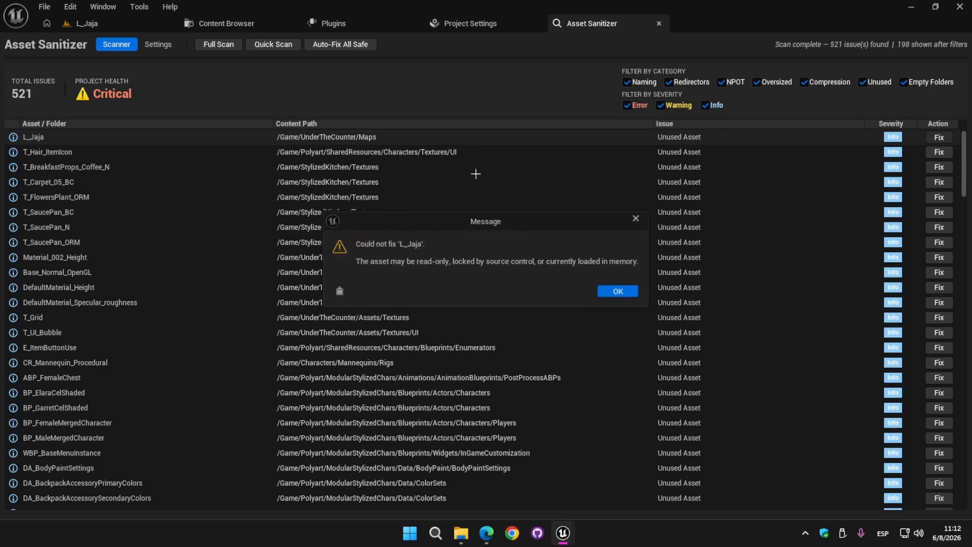
{"action": "left_click", "coordinate": [625, 287]}
- Open the L_HartmannCo level and fix the unused asset issue of L_Jaja, accepting the rename warning
{"action": "left_click", "coordinate": [228, 20]}
{"action": "double_click", "coordinate": [178, 131]}
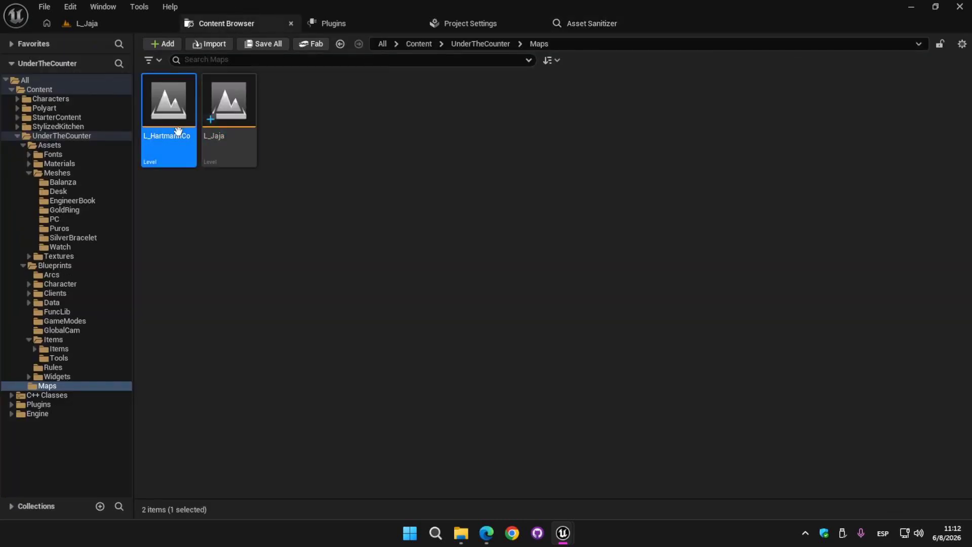
{"action": "left_click", "coordinate": [579, 28]}
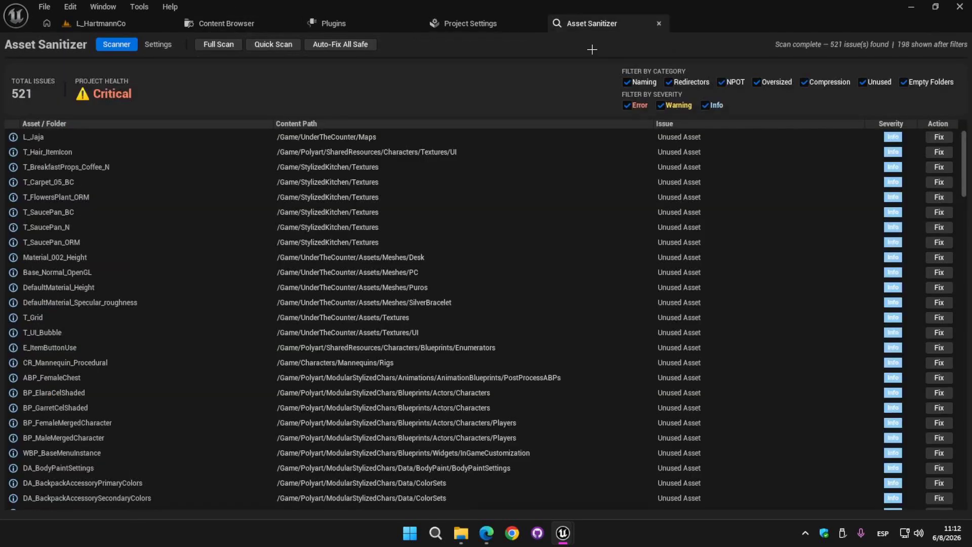
{"action": "left_click", "coordinate": [939, 137]}
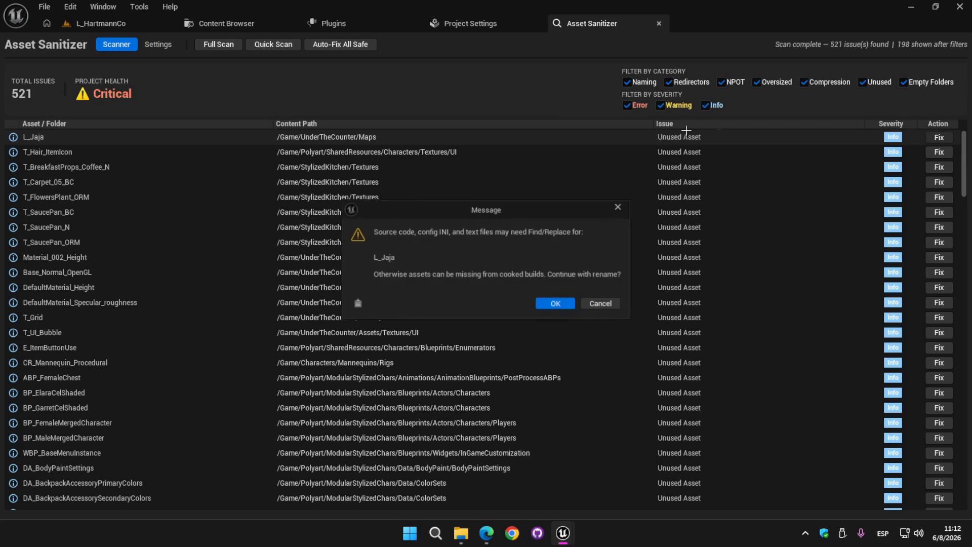
{"action": "left_click", "coordinate": [556, 305]}
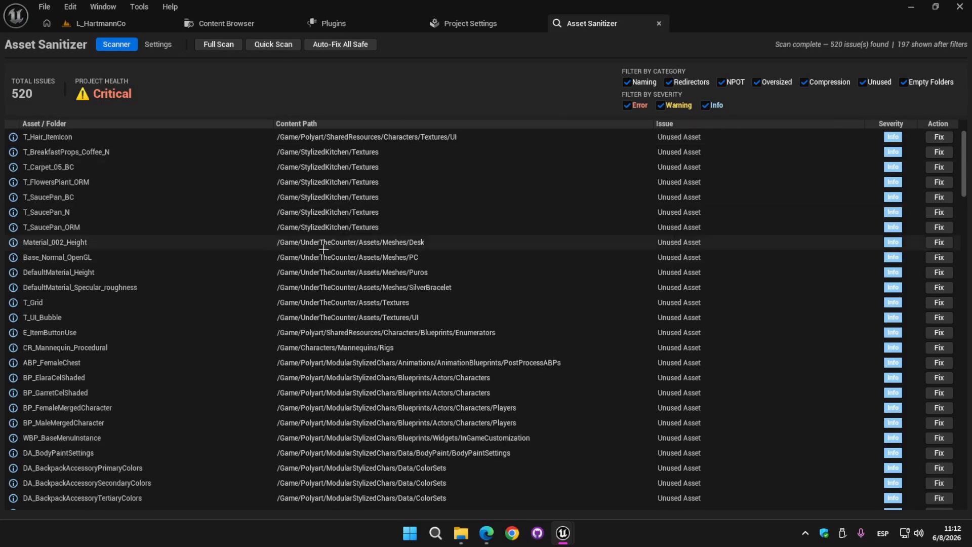
- Check the Maps folder in the Content Browser and open the Quarantine folder to look for the L_Jaja level
{"action": "left_click", "coordinate": [208, 22]}
{"action": "left_click", "coordinate": [295, 114]}
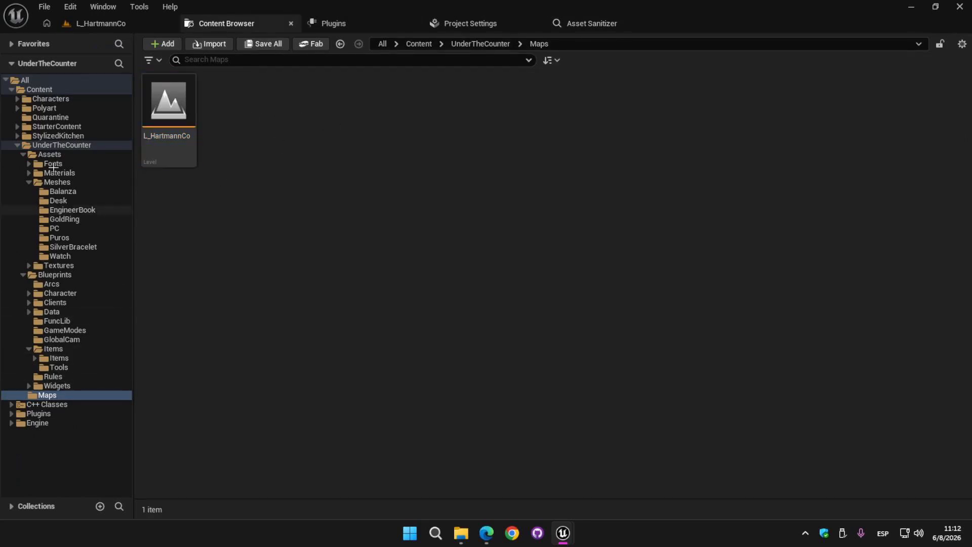
{"action": "left_click", "coordinate": [35, 89]}
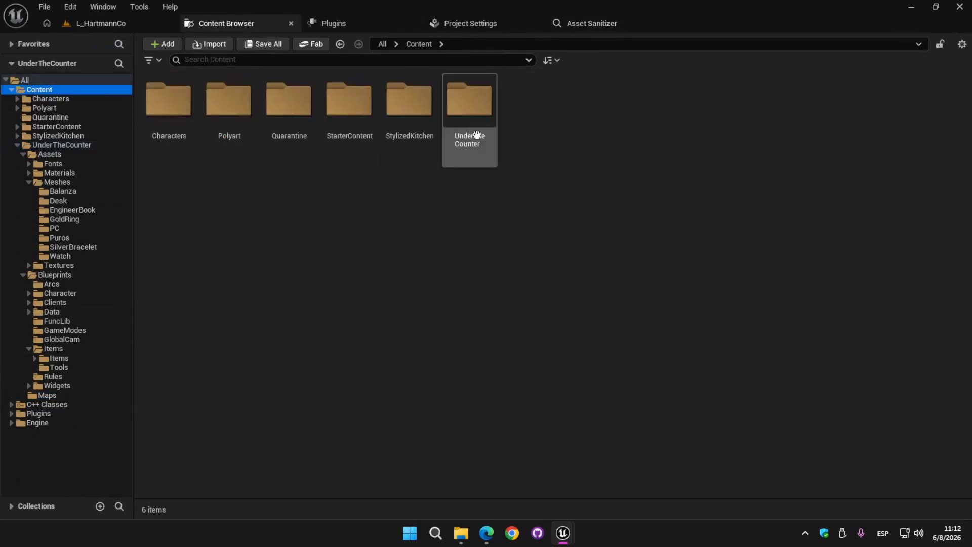
{"action": "double_click", "coordinate": [284, 143]}
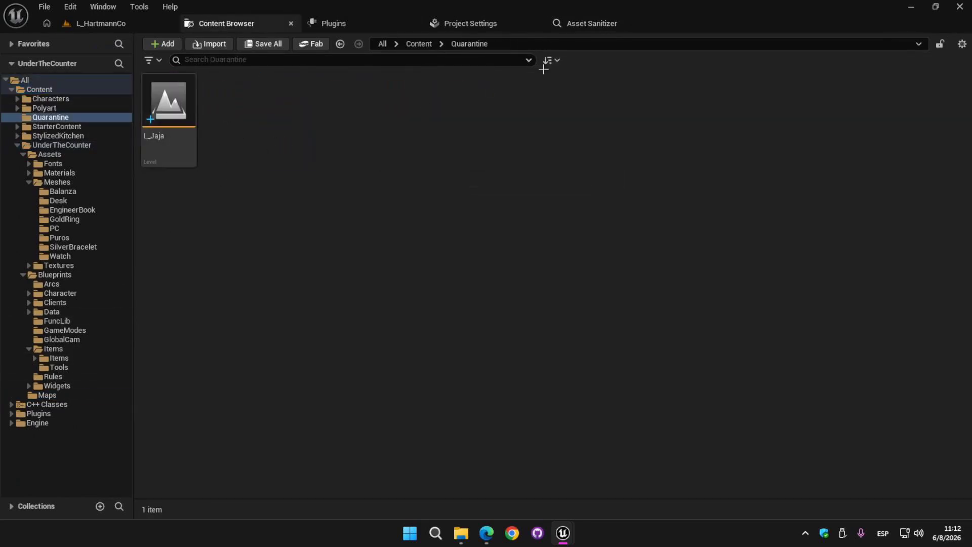
- Look through the remaining unused assets in the scan results and recheck the contents of the Quarantine folder
{"action": "left_click", "coordinate": [577, 28]}
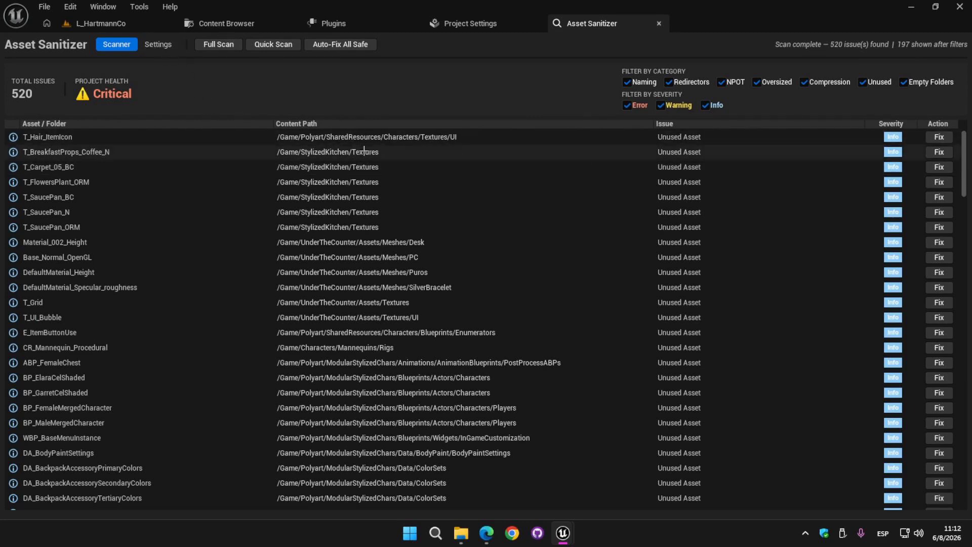
{"action": "scroll", "coordinate": [456, 190], "scroll_direction": "down", "scroll_amount": 3}
{"action": "scroll", "coordinate": [555, 191], "scroll_direction": "up", "scroll_amount": 3}
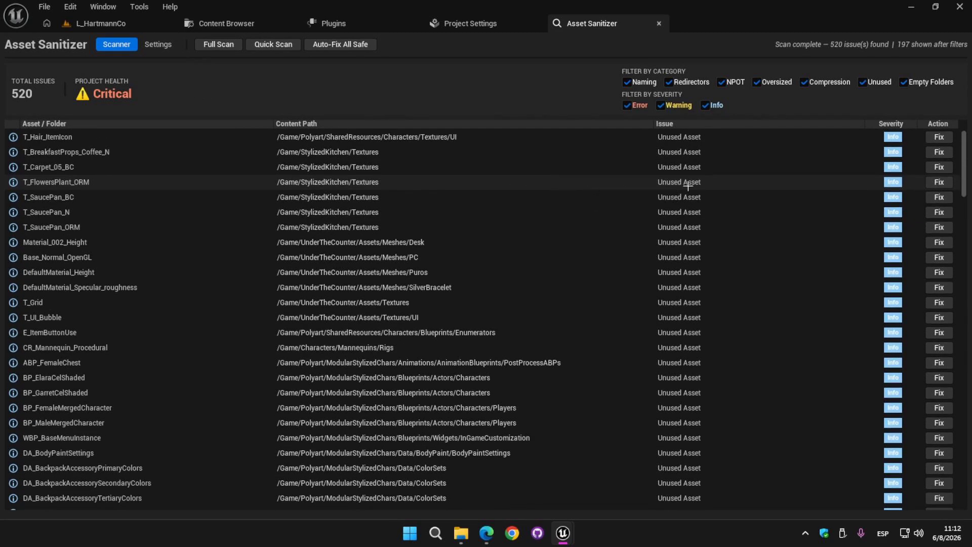
{"action": "scroll", "coordinate": [647, 291], "scroll_direction": "down", "scroll_amount": 1}
{"action": "scroll", "coordinate": [648, 291], "scroll_direction": "up", "scroll_amount": 1}
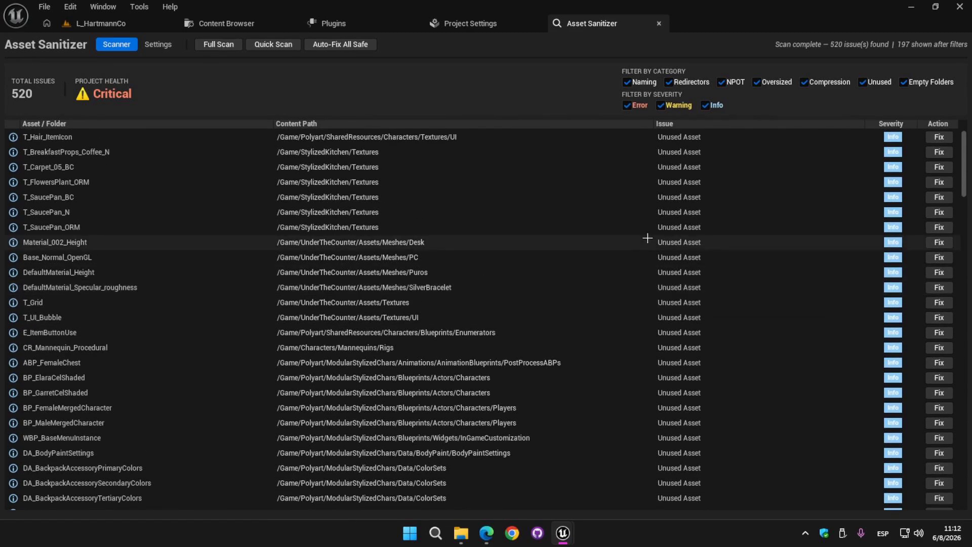
{"action": "left_click", "coordinate": [225, 23]}
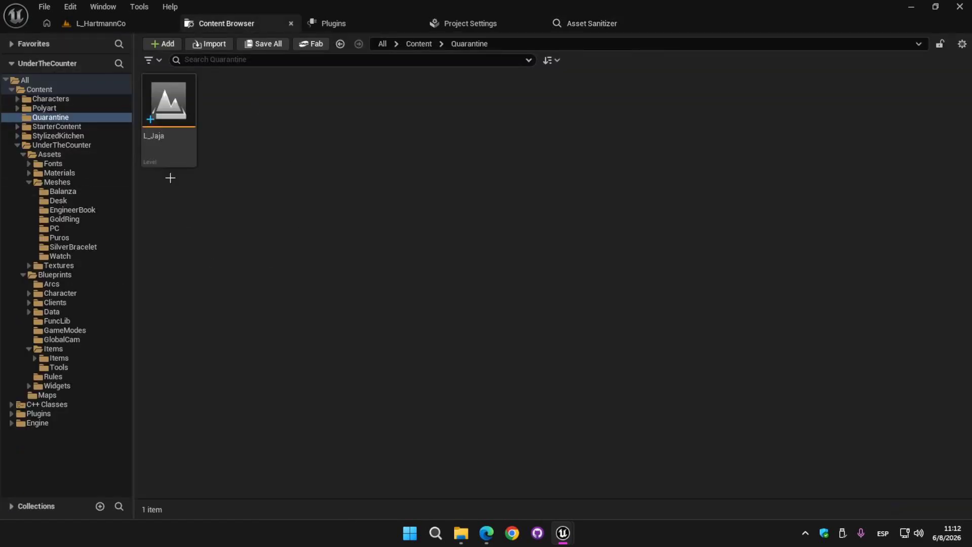
{"action": "left_click", "coordinate": [584, 26]}
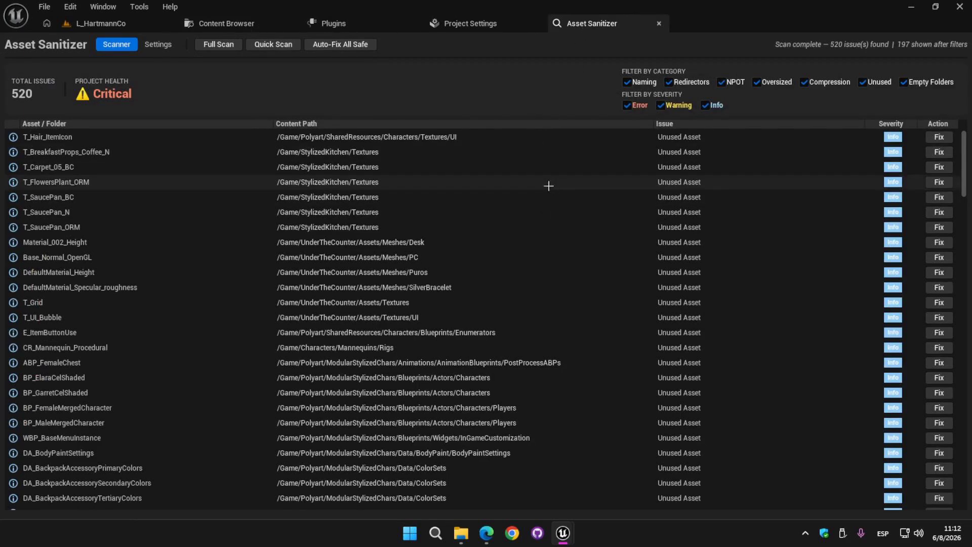
- Review the Project Health Calibration weights and penalty limits in the scanner settings and return to the scan results
{"action": "left_click", "coordinate": [155, 45]}
{"action": "scroll", "coordinate": [373, 266], "scroll_direction": "down", "scroll_amount": 2}
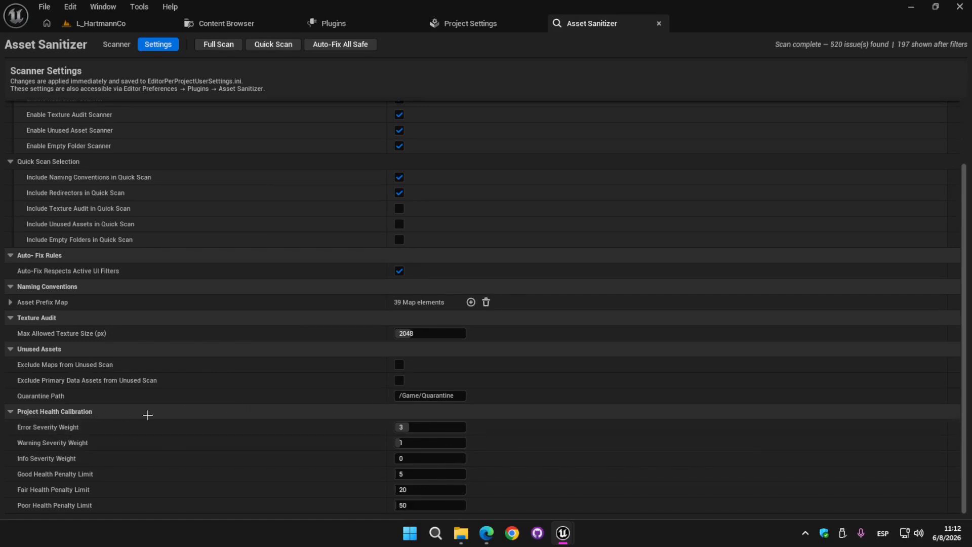
{"action": "left_click", "coordinate": [120, 48]}
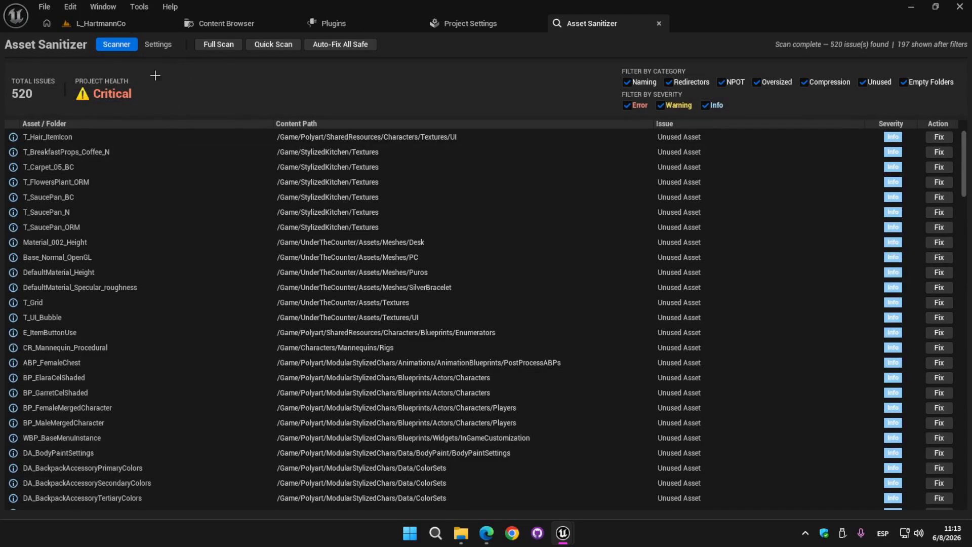
- Review the Project Health Calibration settings and look through the unused assets listed in the scan results
{"action": "left_click", "coordinate": [158, 45]}
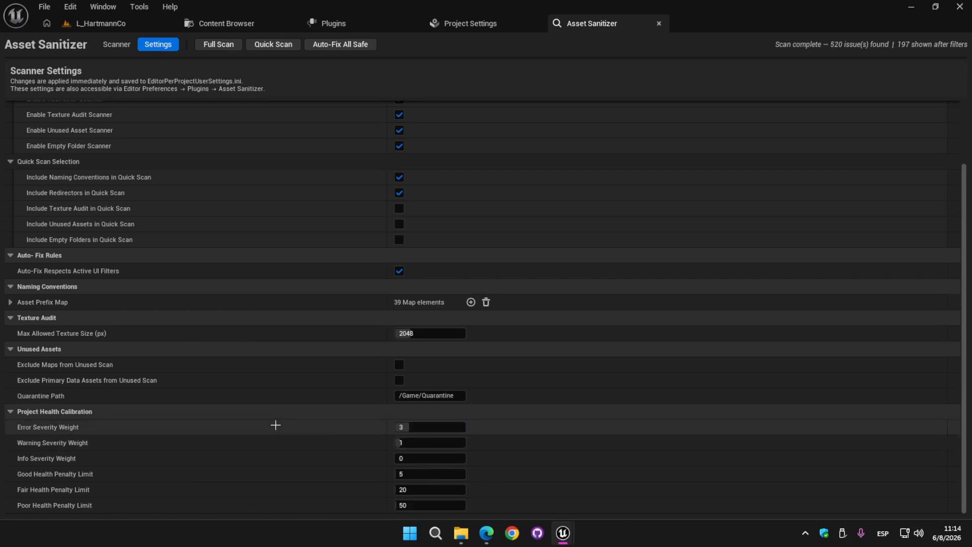
{"action": "left_click", "coordinate": [117, 44]}
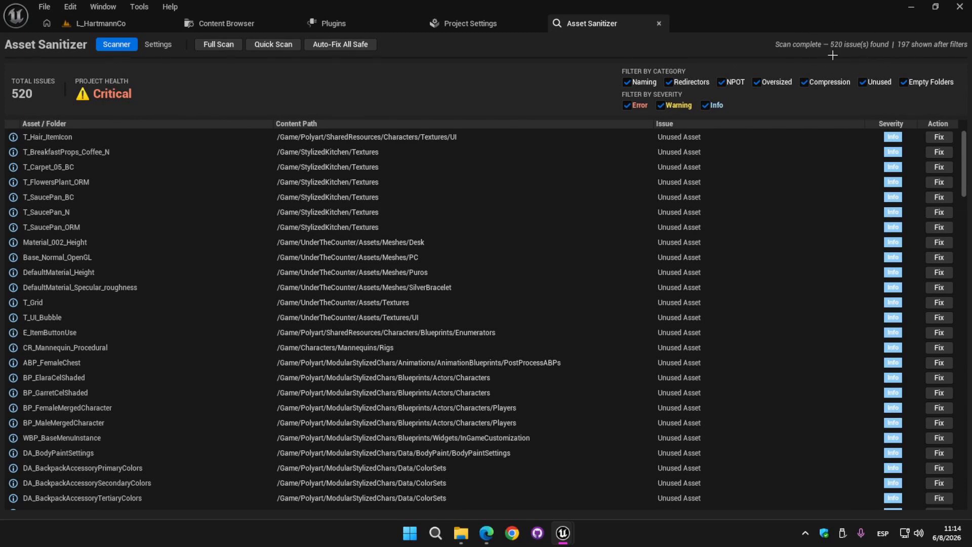
{"action": "scroll", "coordinate": [964, 161], "scroll_direction": "down", "scroll_amount": 3}
{"action": "left_click_drag", "start_coordinate": [964, 161], "coordinate": [964, 430]}
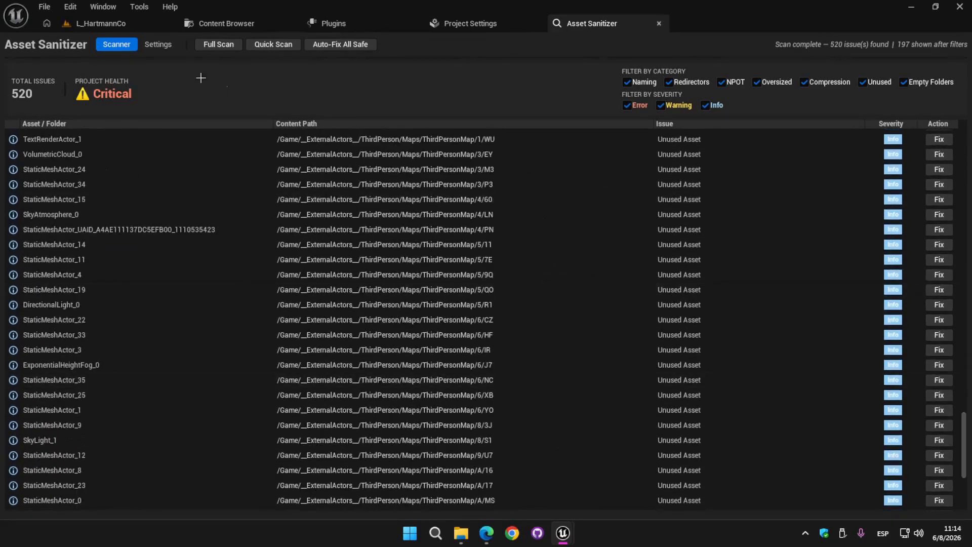
- Compare the error, warning and info severity weights in Project Health Calibration with the project health rating in the scan results
{"action": "left_click", "coordinate": [166, 50]}
{"action": "scroll", "coordinate": [370, 455], "scroll_direction": "down", "scroll_amount": 3}
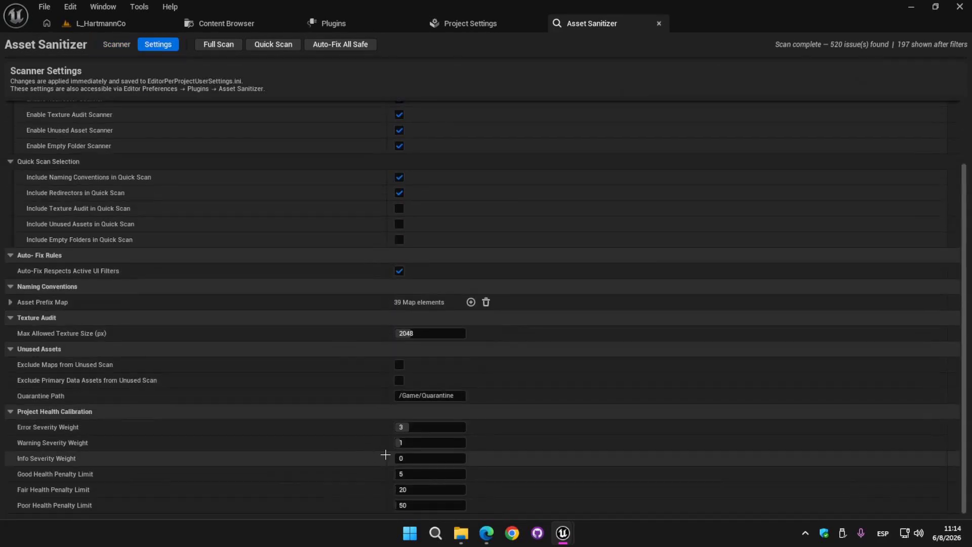
{"action": "left_click", "coordinate": [118, 43]}
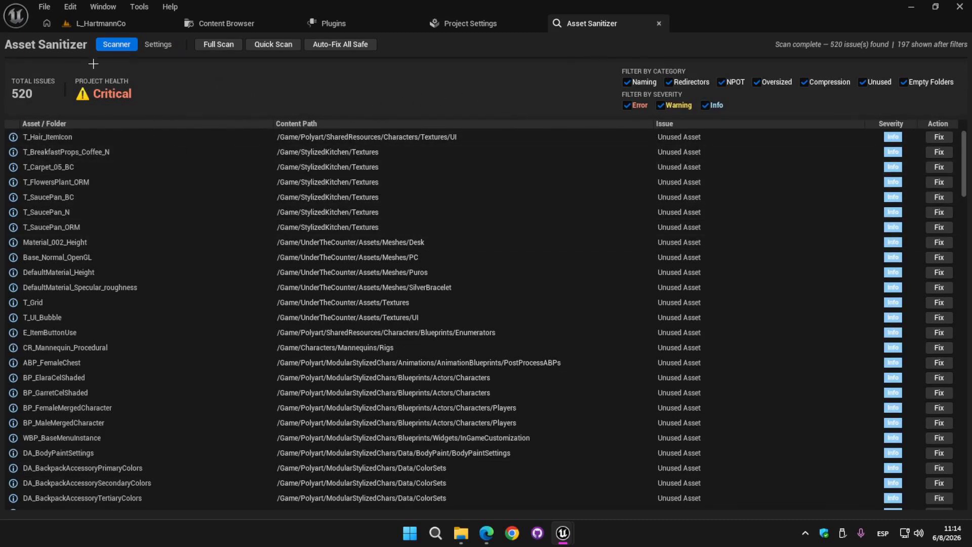
{"action": "left_click", "coordinate": [153, 44]}
{"action": "scroll", "coordinate": [386, 350], "scroll_direction": "down", "scroll_amount": 5}
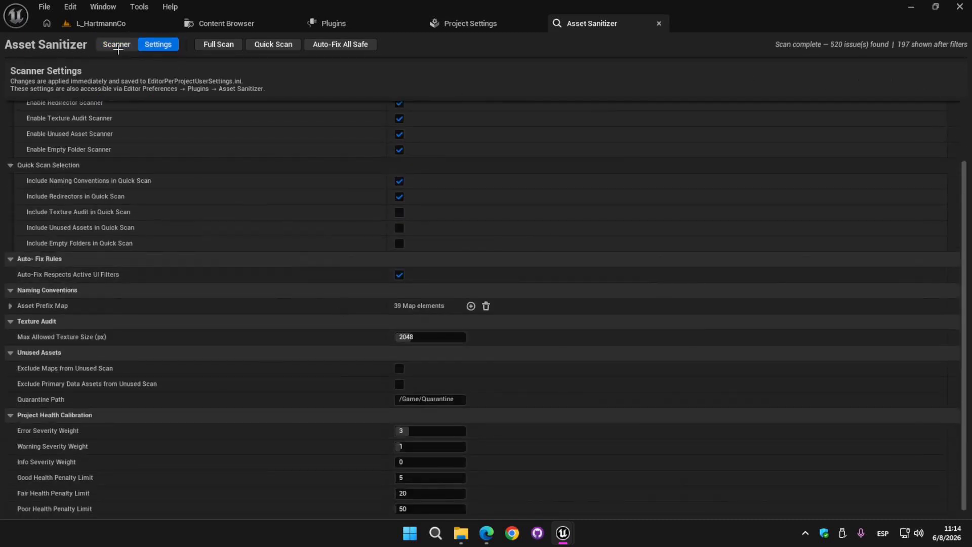
{"action": "left_click", "coordinate": [117, 44]}
{"action": "left_click", "coordinate": [158, 44]}
{"action": "scroll", "coordinate": [243, 203], "scroll_direction": "down", "scroll_amount": 3}
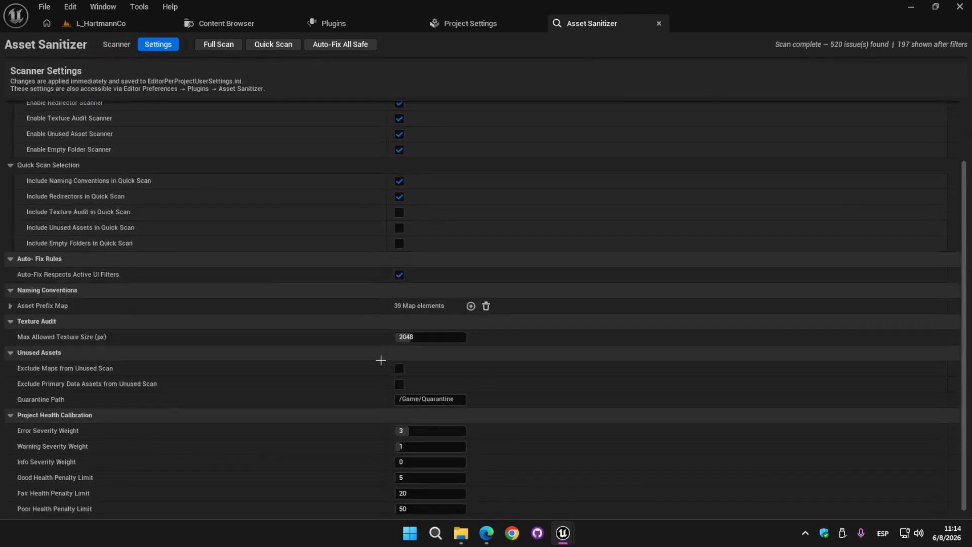
{"action": "left_click", "coordinate": [405, 442]}
{"action": "left_click", "coordinate": [338, 439]}
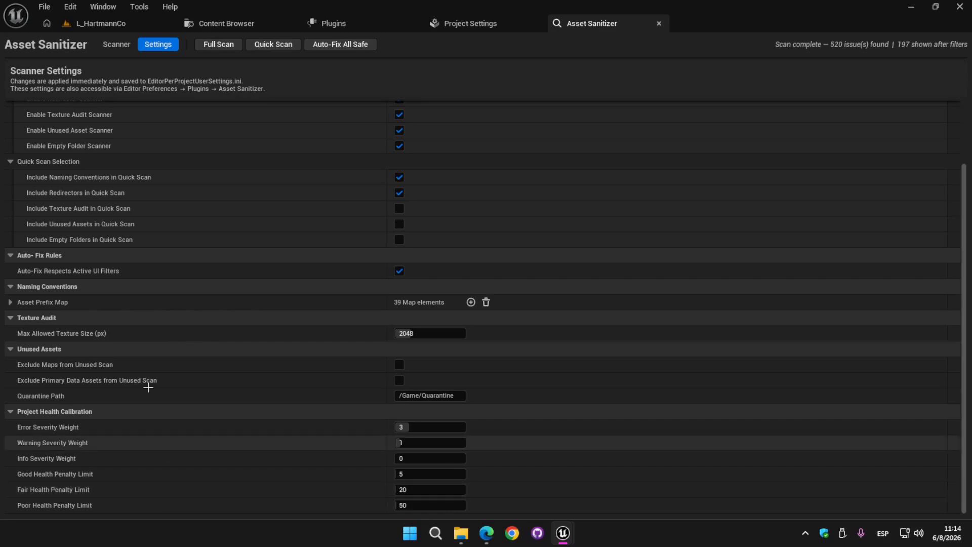
{"action": "left_click", "coordinate": [112, 43]}
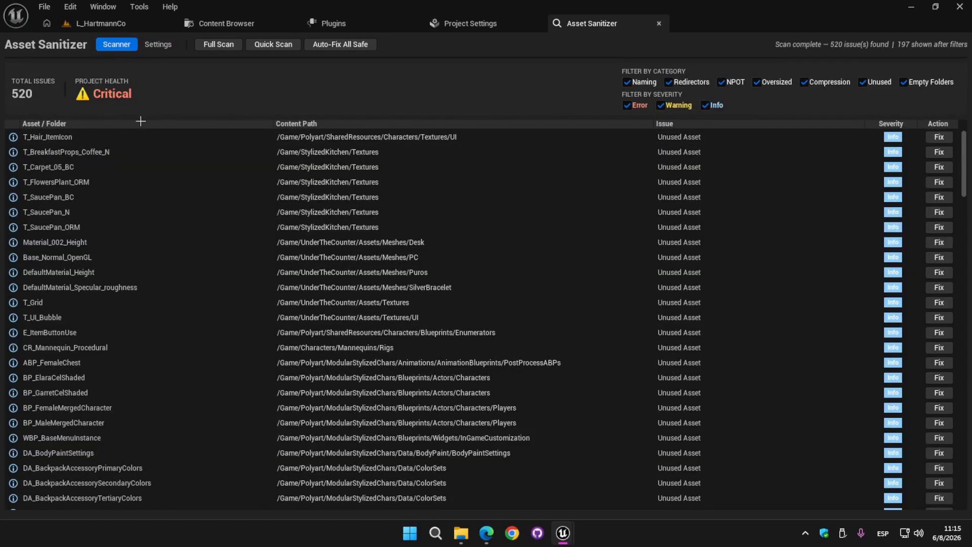
- Examine the Good, Fair and Poor Health Penalty Limits and recheck the project health rating
{"action": "left_click", "coordinate": [158, 44]}
{"action": "scroll", "coordinate": [111, 509], "scroll_direction": "down", "scroll_amount": 3}
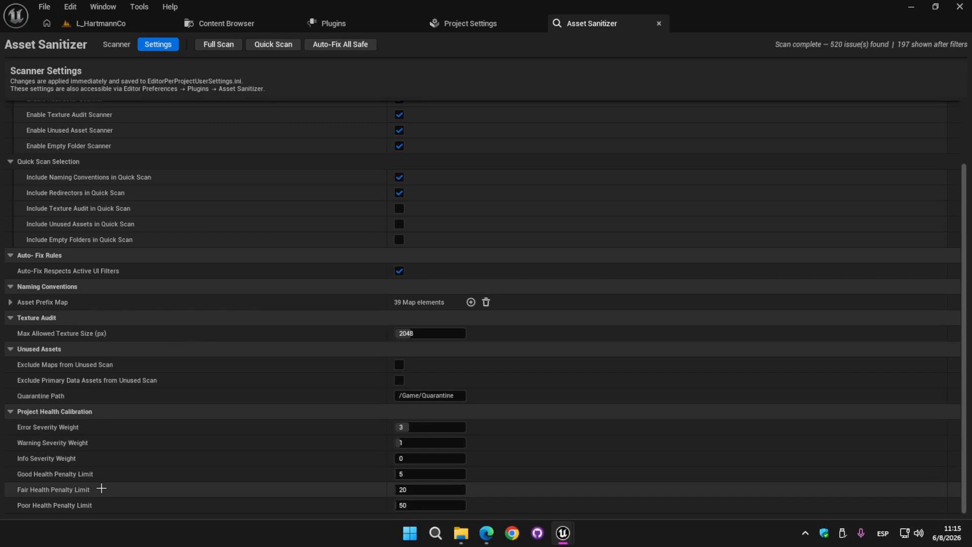
{"action": "mouse_move", "coordinate": [59, 490]}
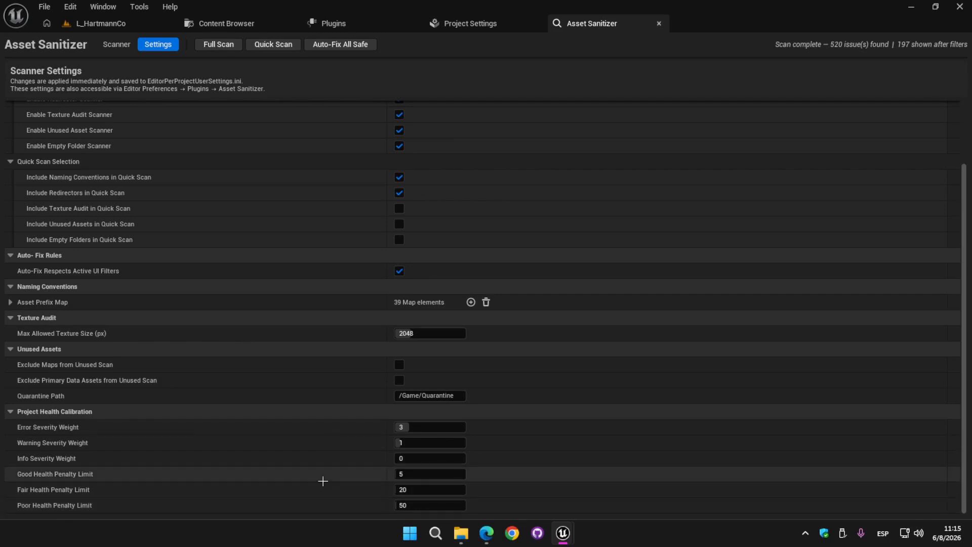
{"action": "left_click", "coordinate": [124, 45]}
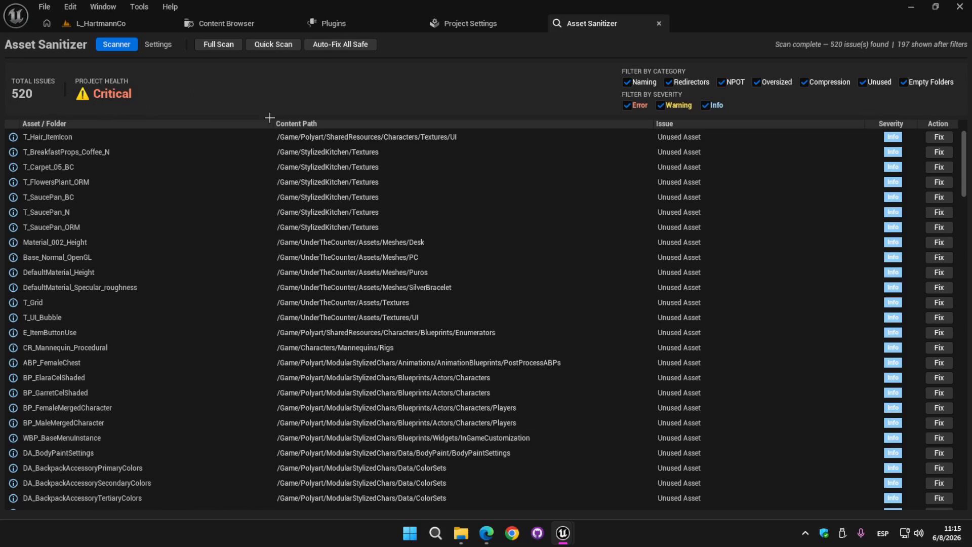
- Set the Good Health Penalty Limit to 100, the Fair Health Penalty Limit to 500 and the Poor Health Penalty Limit to 1000
{"action": "left_click", "coordinate": [158, 44]}
{"action": "scroll", "coordinate": [384, 464], "scroll_direction": "down", "scroll_amount": 5}
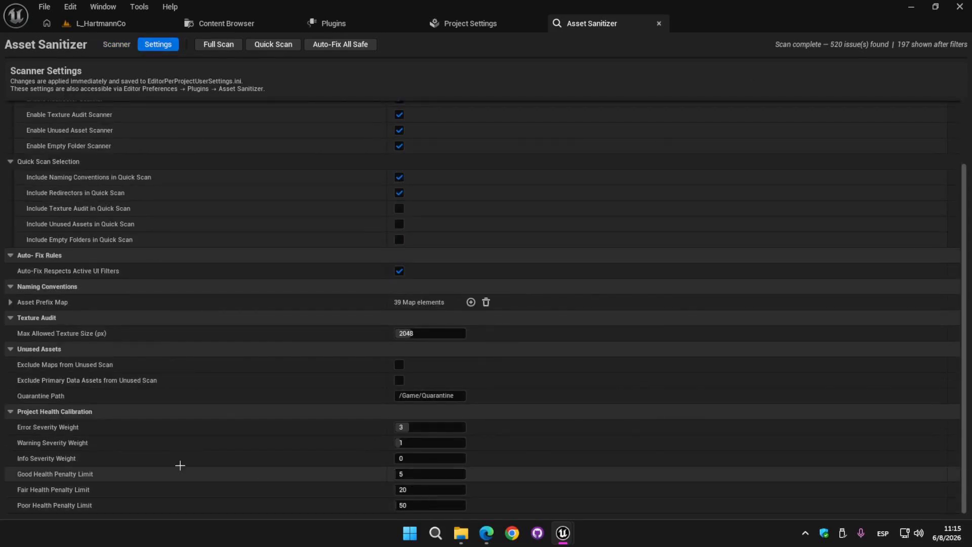
{"action": "left_click_drag", "start_coordinate": [399, 474], "coordinate": [466, 473]}
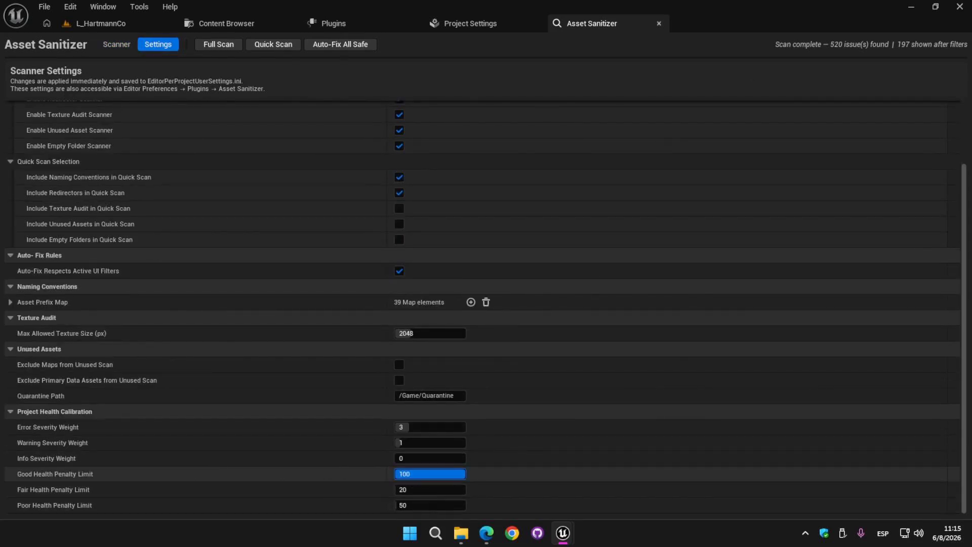
{"action": "left_click", "coordinate": [116, 44]}
{"action": "left_click", "coordinate": [158, 44]}
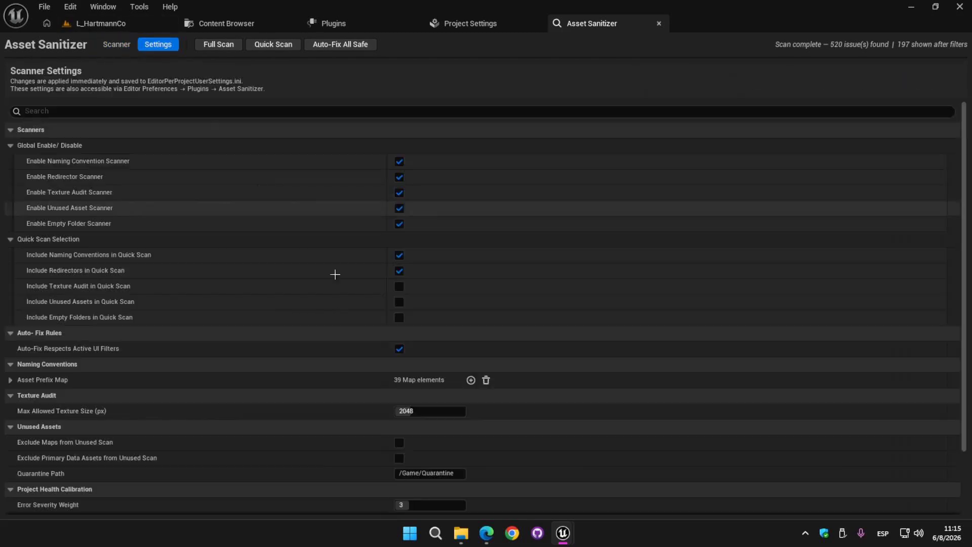
{"action": "scroll", "coordinate": [417, 483], "scroll_direction": "down", "scroll_amount": 3}
{"action": "left_click", "coordinate": [416, 473]}
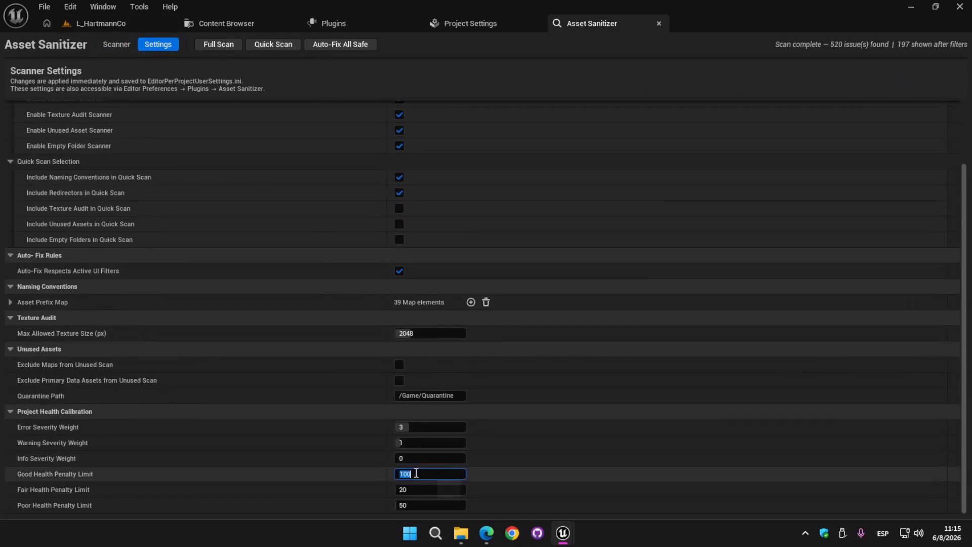
{"action": "type", "text": "1"}
{"action": "key", "text": "Tab"}
{"action": "type", "text": "500"}
{"action": "left_click_drag", "start_coordinate": [400, 505], "coordinate": [466, 505]}
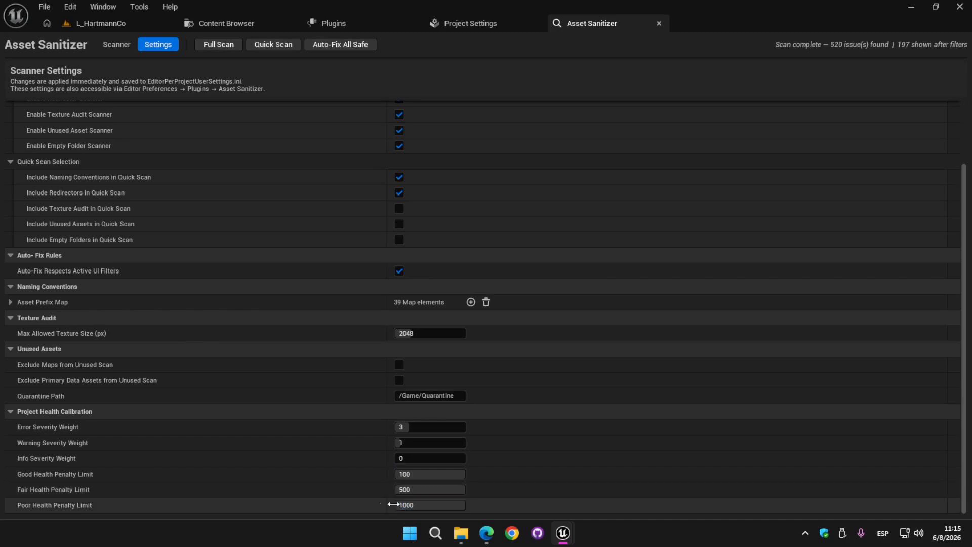
- Compare the project health rating in the scan results with the new penalty limits in the scanner settings
{"action": "left_click", "coordinate": [117, 44]}
{"action": "left_click", "coordinate": [154, 45]}
{"action": "left_click", "coordinate": [118, 44]}
{"action": "left_click", "coordinate": [156, 47]}
{"action": "scroll", "coordinate": [317, 442], "scroll_direction": "down", "scroll_amount": 5}
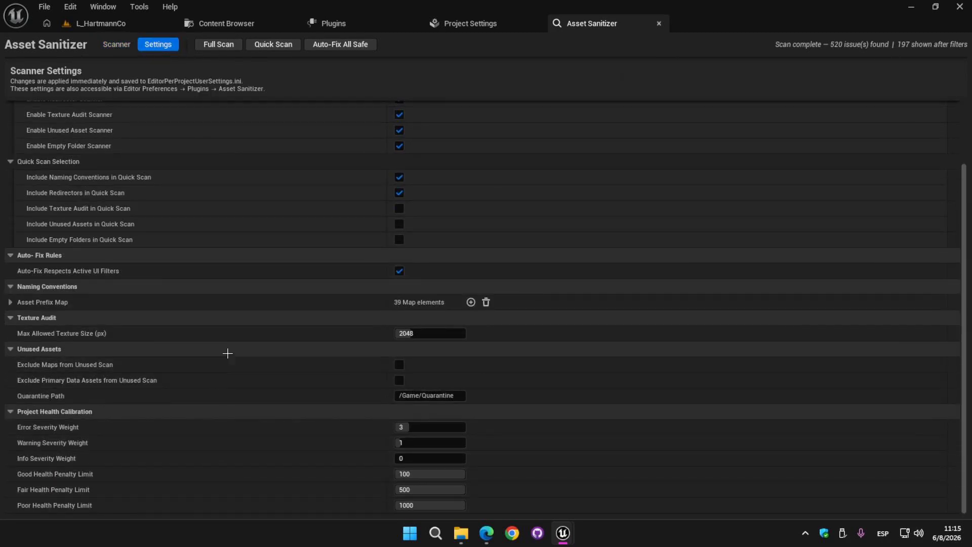
{"action": "left_click", "coordinate": [133, 45]}
{"action": "left_click", "coordinate": [151, 47]}
{"action": "scroll", "coordinate": [360, 487], "scroll_direction": "down", "scroll_amount": 5}
{"action": "left_click", "coordinate": [116, 46]}
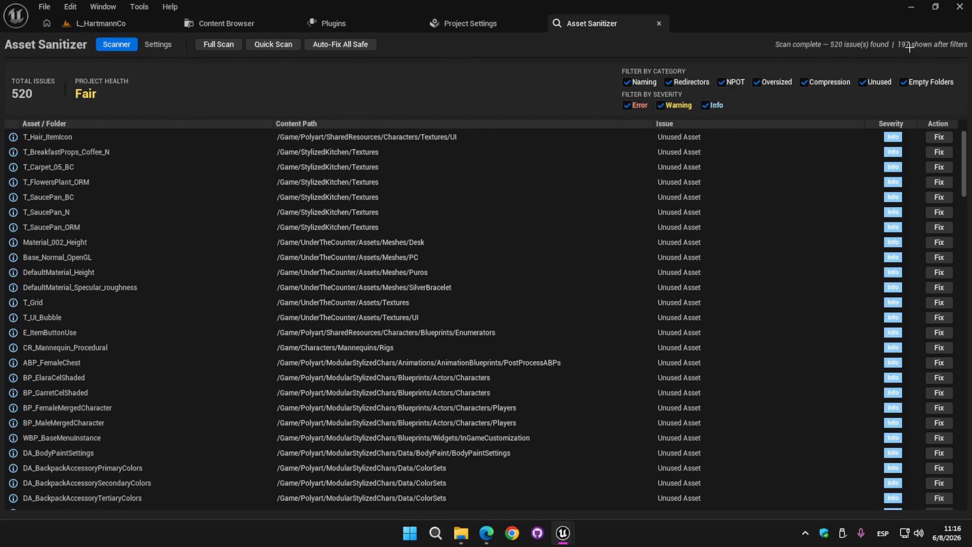
{"action": "left_click", "coordinate": [158, 44]}
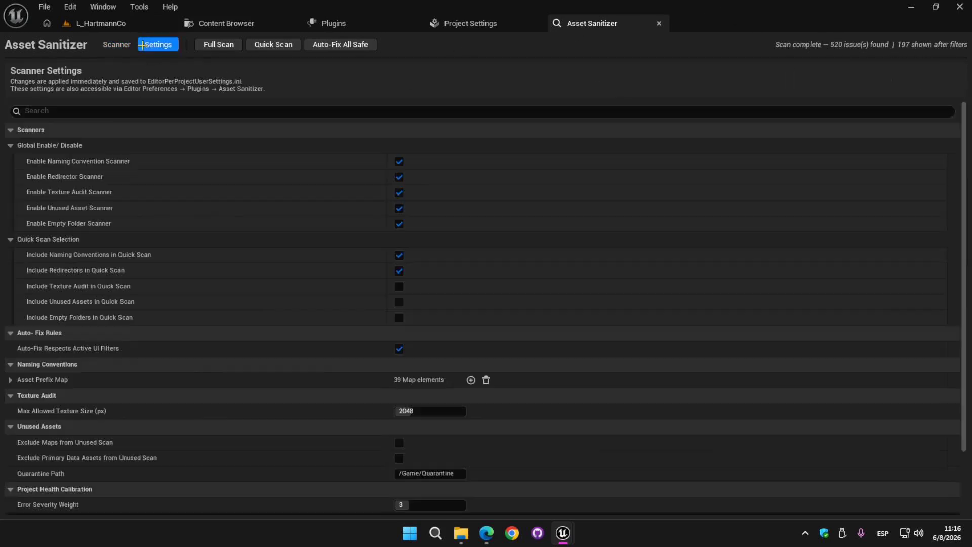
{"action": "scroll", "coordinate": [317, 223], "scroll_direction": "down", "scroll_amount": 2}
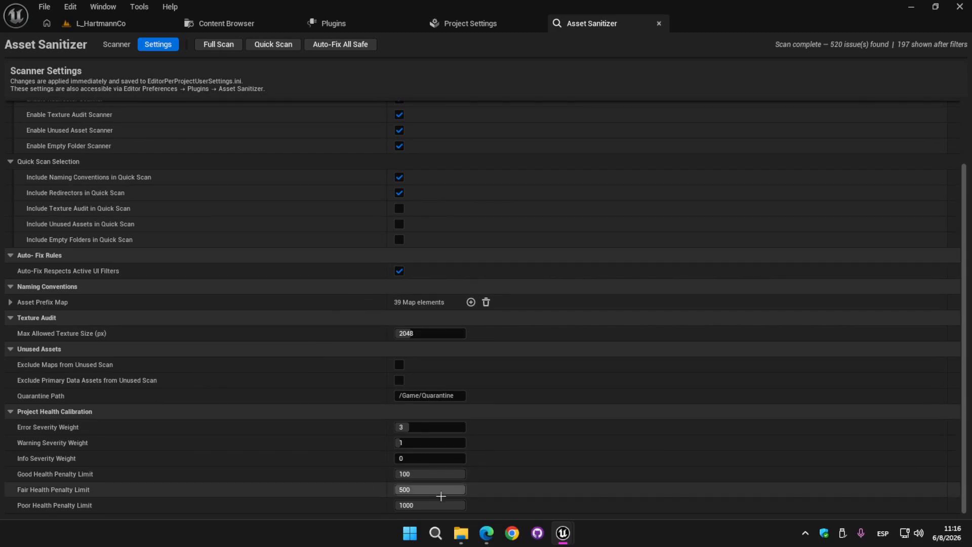
{"action": "left_click", "coordinate": [116, 44]}
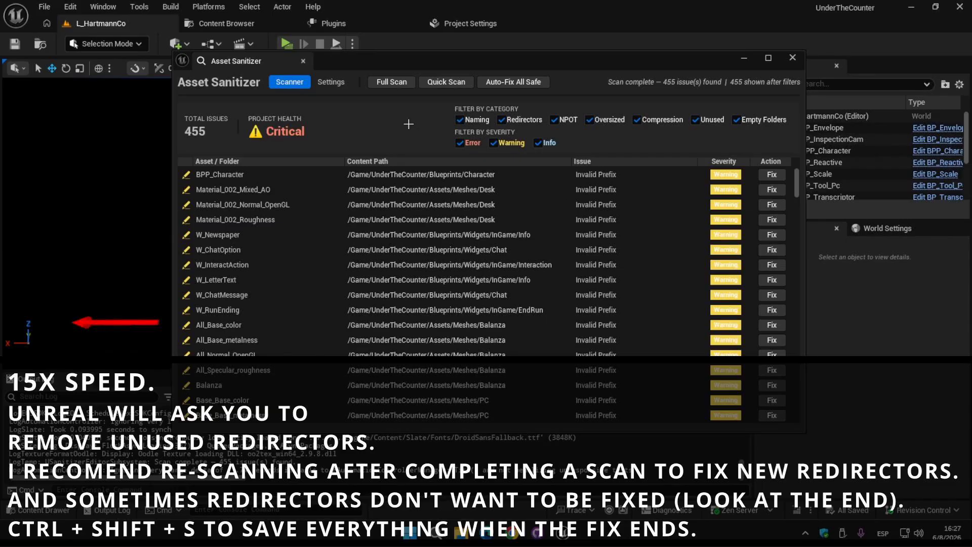
- Auto-fix all safe issues in the project, delete the unreferenced redirectors in each update report and save everything
{"action": "left_click", "coordinate": [557, 308]}
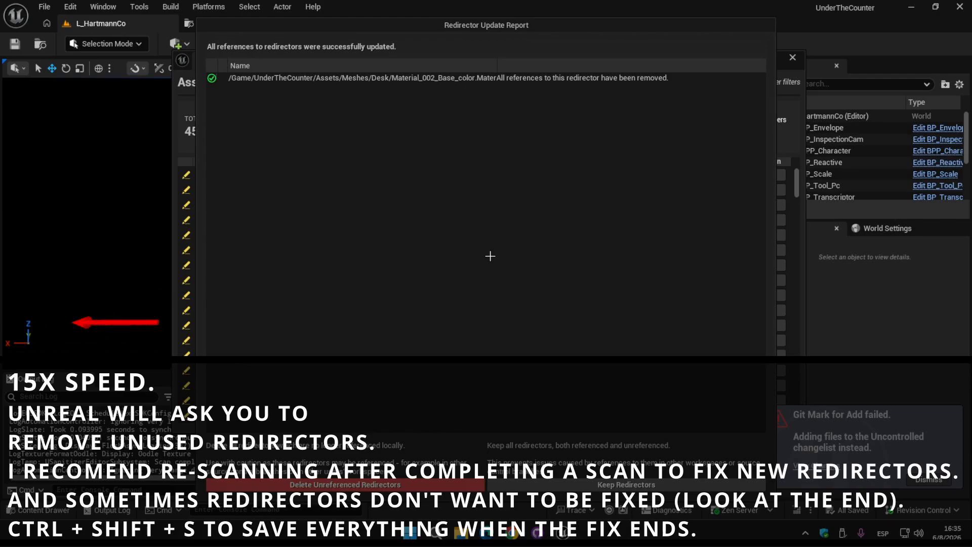
{"action": "left_click", "coordinate": [345, 484]}
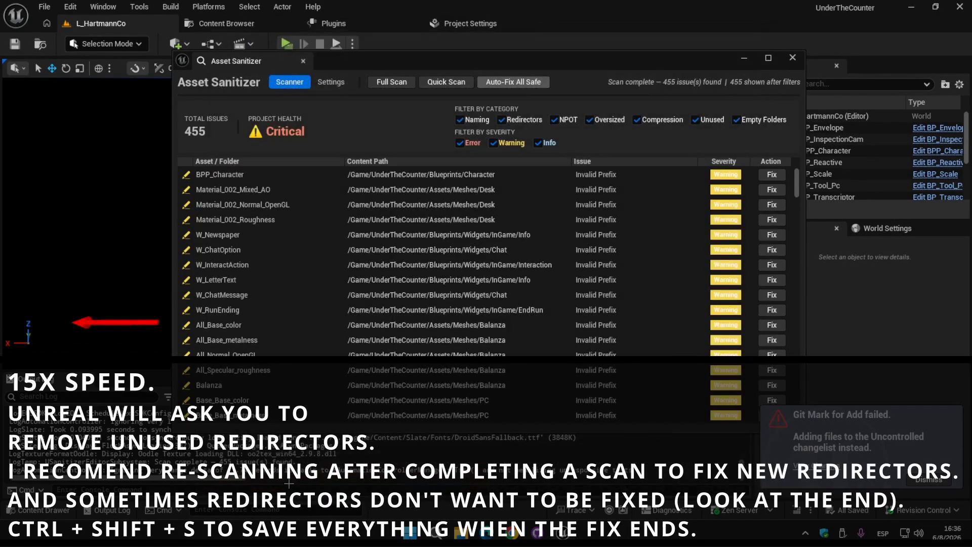
{"action": "left_click", "coordinate": [289, 483]}
{"action": "left_click", "coordinate": [289, 483]}
{"action": "left_click", "coordinate": [288, 484]}
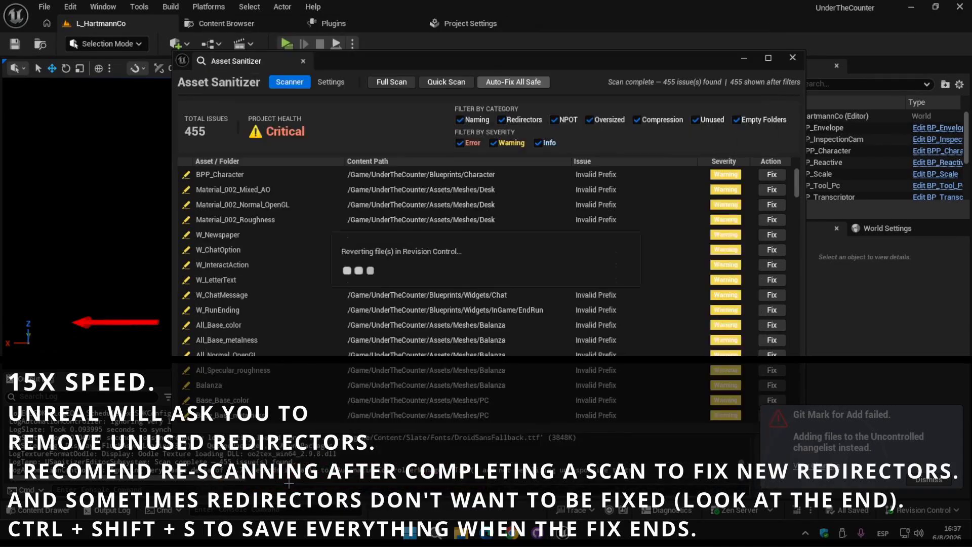
{"action": "left_click", "coordinate": [571, 302]}
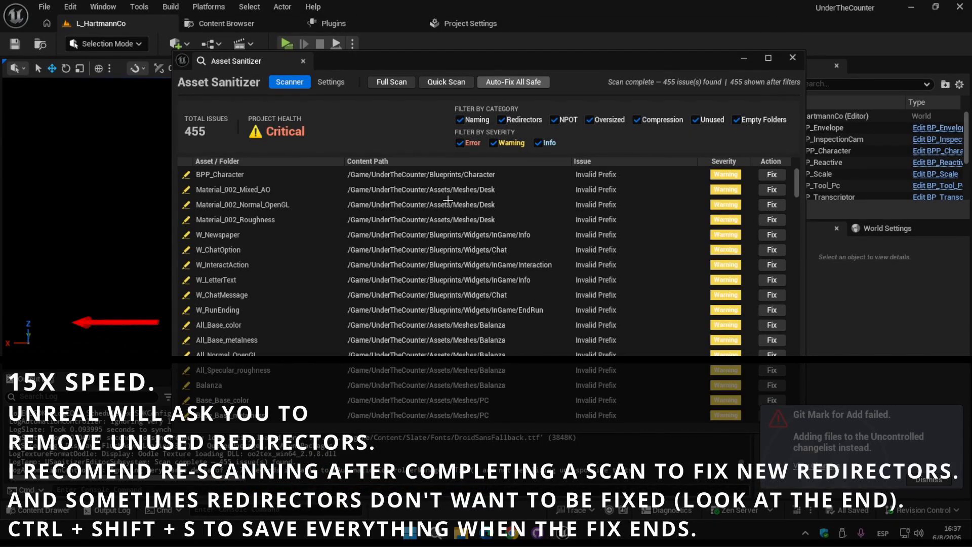
{"action": "key", "text": "ctrl+shift+s"}
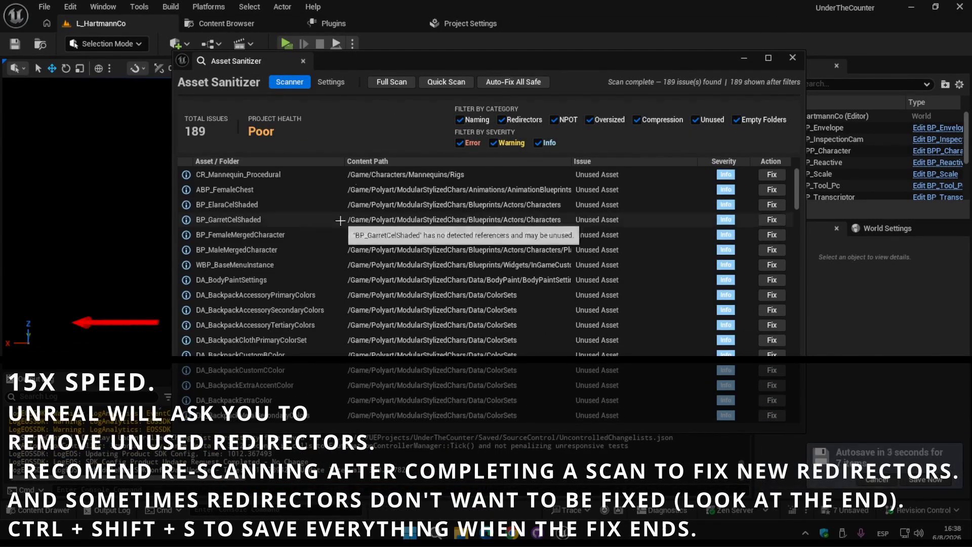
- Run a new full scan of the project and look through the listed issues
{"action": "left_click", "coordinate": [391, 82]}
{"action": "scroll", "coordinate": [583, 213], "scroll_direction": "down", "scroll_amount": 20}
{"action": "scroll", "coordinate": [541, 278], "scroll_direction": "up", "scroll_amount": 20}
- Auto-fix all safe issues from the scan again and delete the unreferenced redirectors in every redirector update report
{"action": "left_click", "coordinate": [513, 82]}
{"action": "left_click", "coordinate": [336, 481]}
{"action": "left_click", "coordinate": [336, 481]}
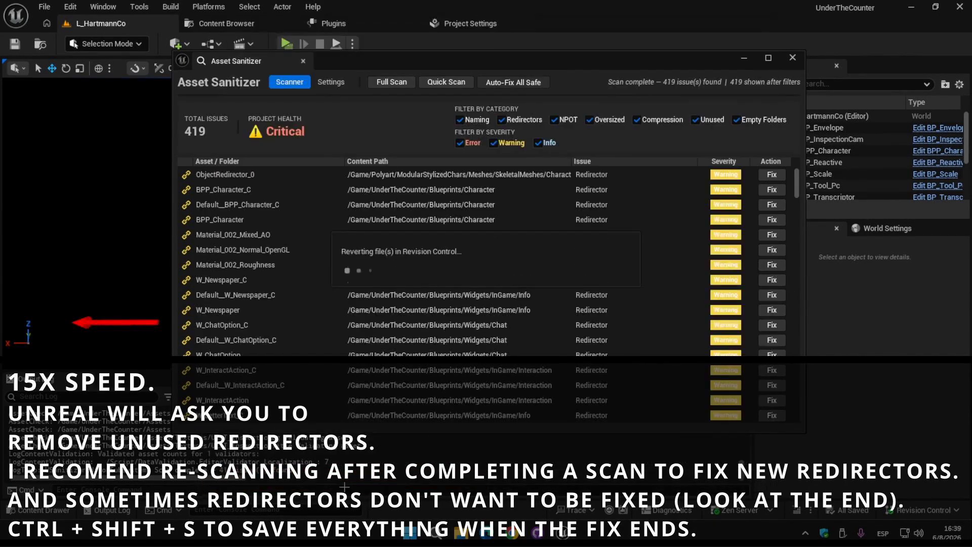
{"action": "left_click", "coordinate": [347, 488]}
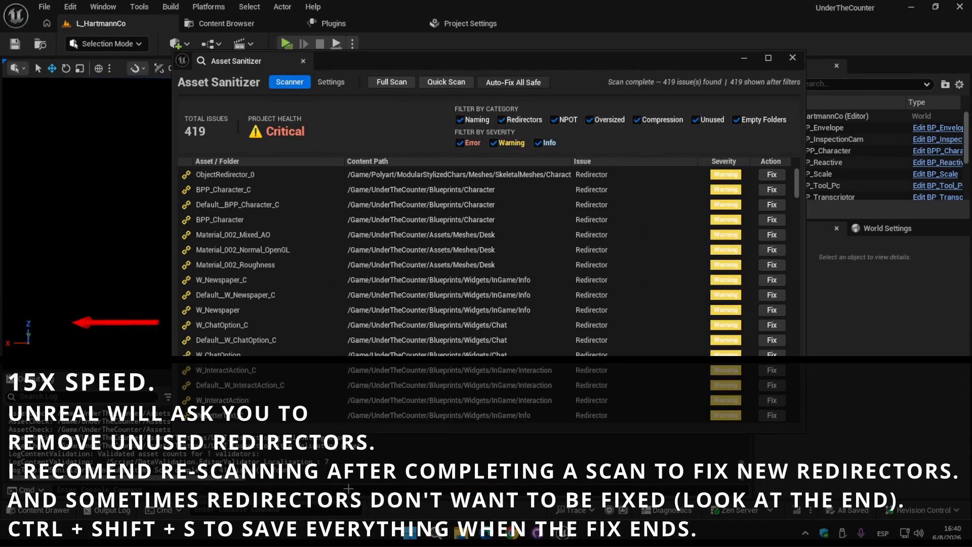
{"action": "left_click", "coordinate": [348, 485]}
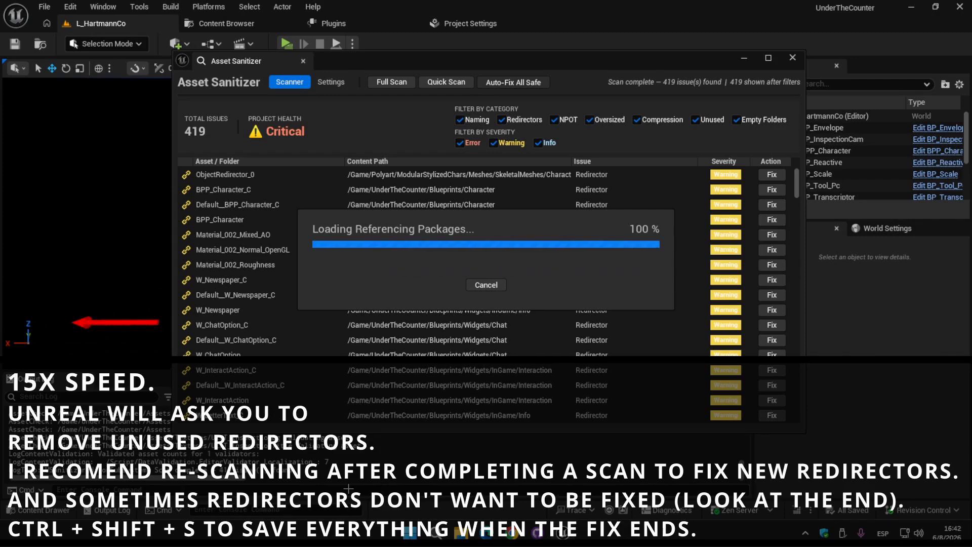
{"action": "left_click", "coordinate": [349, 485]}
{"action": "left_click", "coordinate": [350, 485]}
{"action": "left_click", "coordinate": [348, 484]}
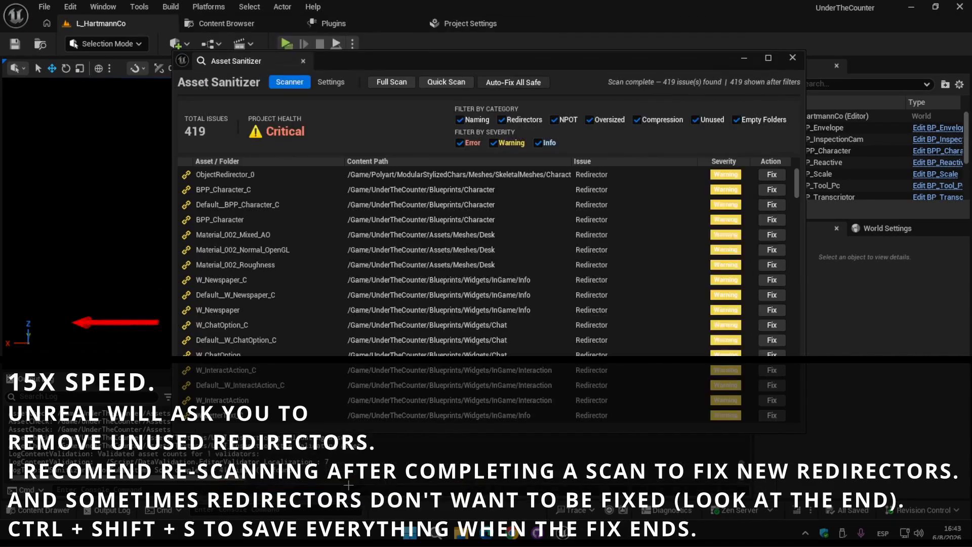
{"action": "left_click", "coordinate": [348, 485]}
{"action": "left_click", "coordinate": [348, 485]}
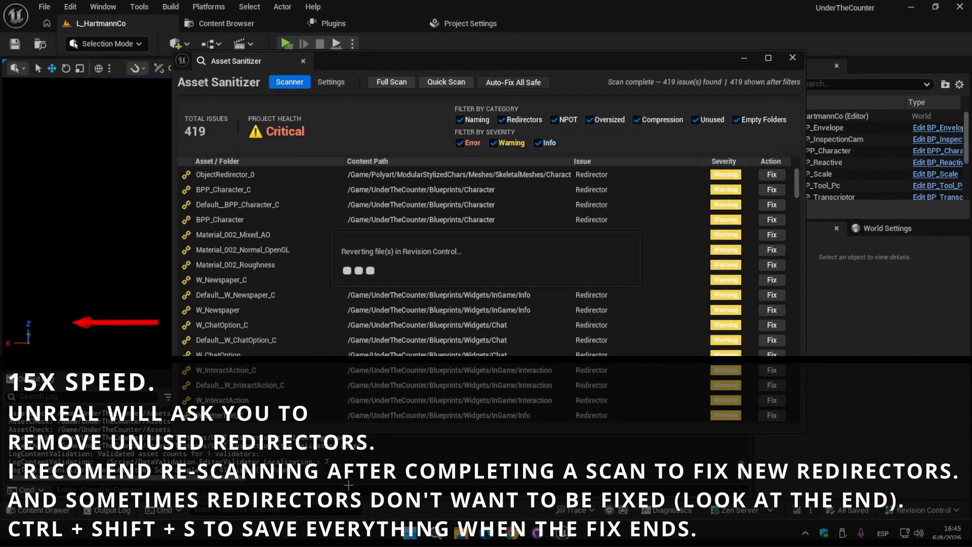
{"action": "left_click", "coordinate": [348, 485]}
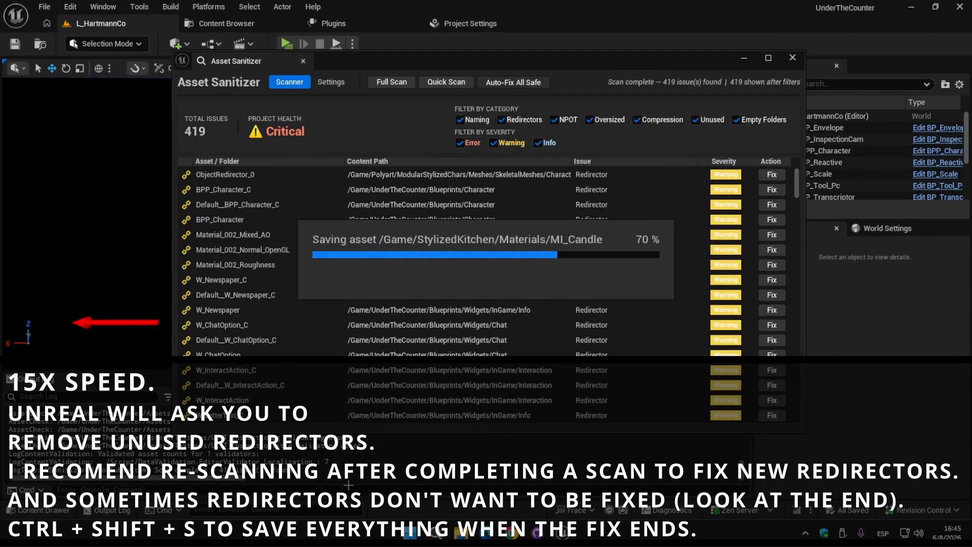
{"action": "left_click", "coordinate": [348, 485]}
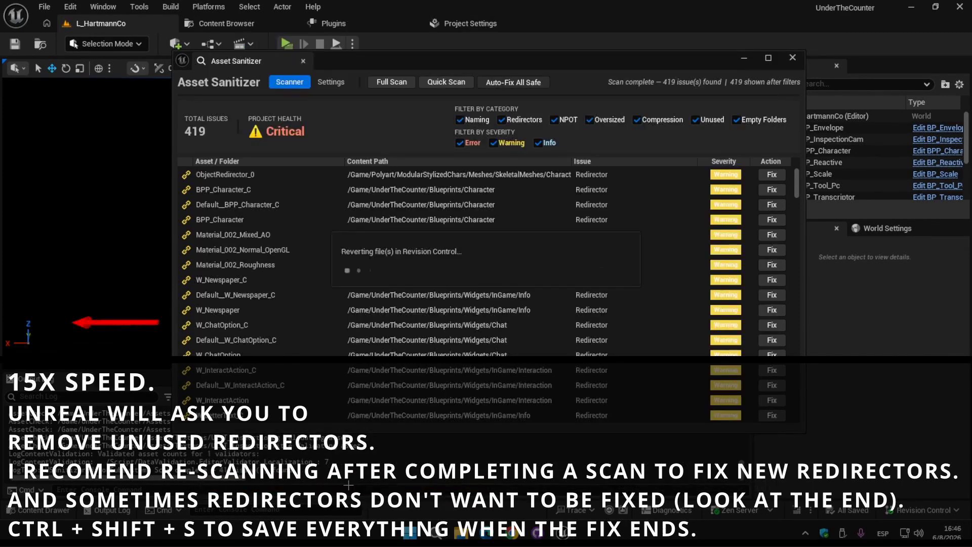
{"action": "left_click", "coordinate": [348, 485]}
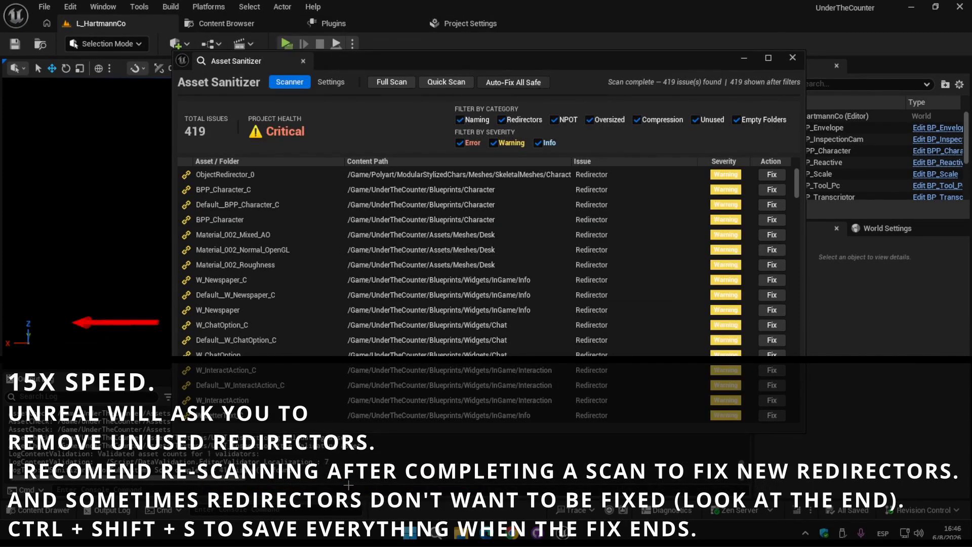
{"action": "left_click", "coordinate": [348, 484]}
{"action": "left_click", "coordinate": [348, 485]}
{"action": "left_click", "coordinate": [348, 485]}
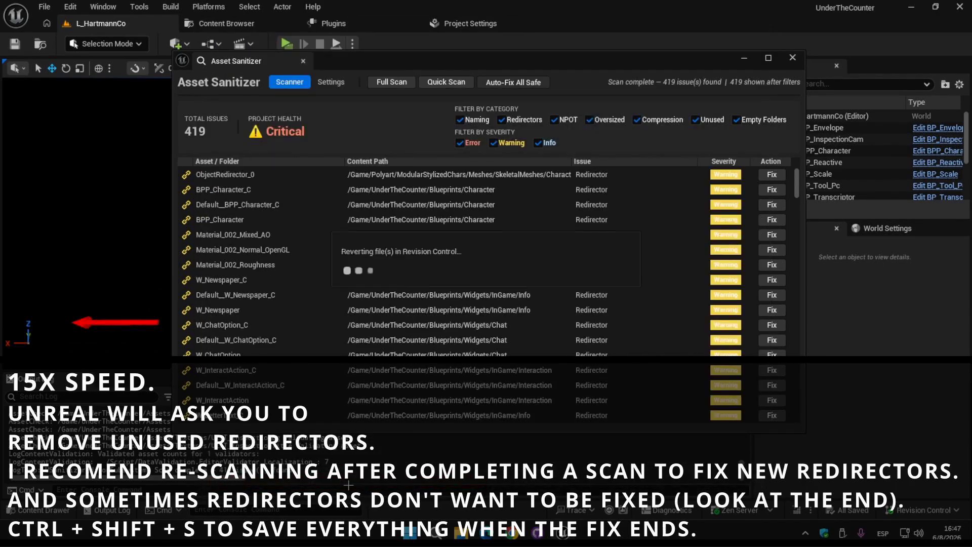
{"action": "left_click", "coordinate": [348, 485]}
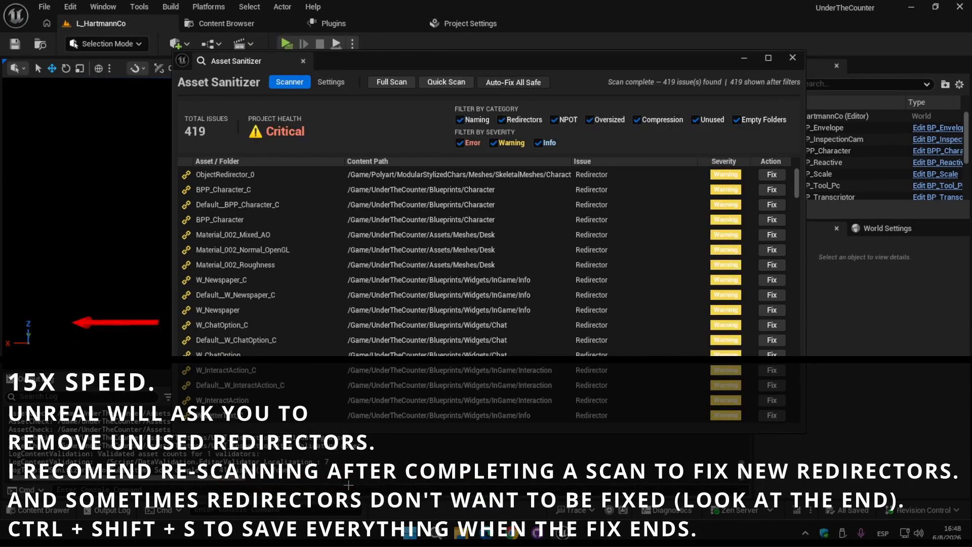
{"action": "left_click", "coordinate": [351, 485]}
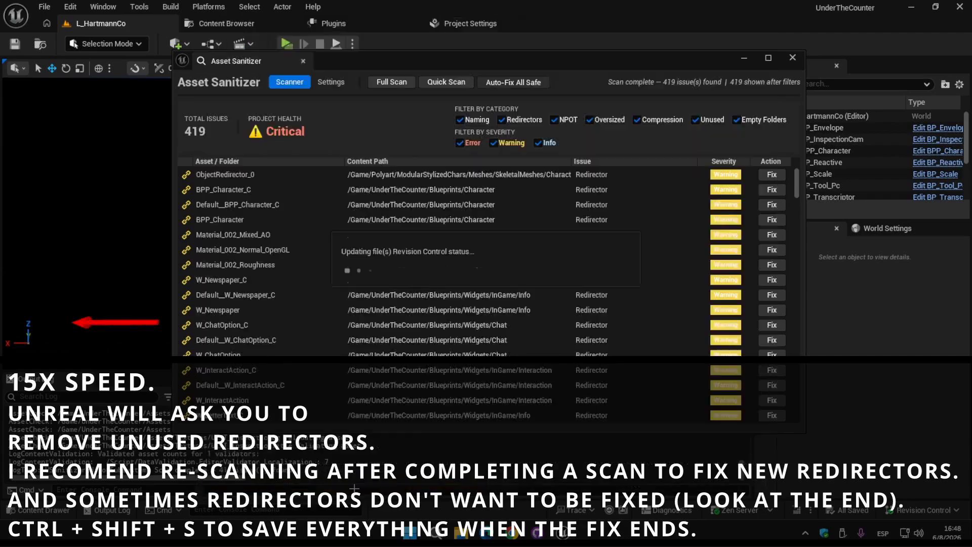
{"action": "left_click", "coordinate": [354, 487]}
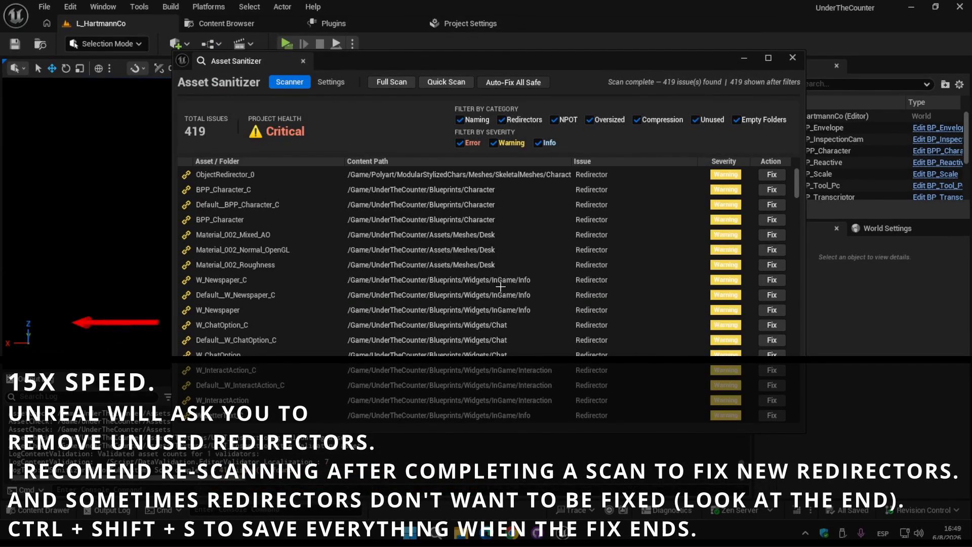
- Save all modified assets in the project and run another full scan to find new redirectors
{"action": "left_click", "coordinate": [429, 209]}
{"action": "key", "text": "ctrl+shift+s"}
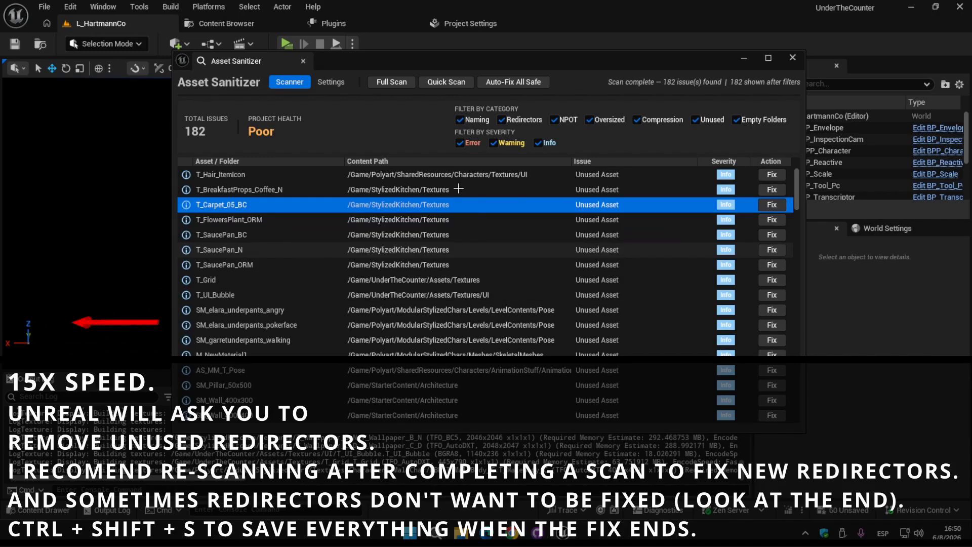
{"action": "left_click", "coordinate": [391, 82]}
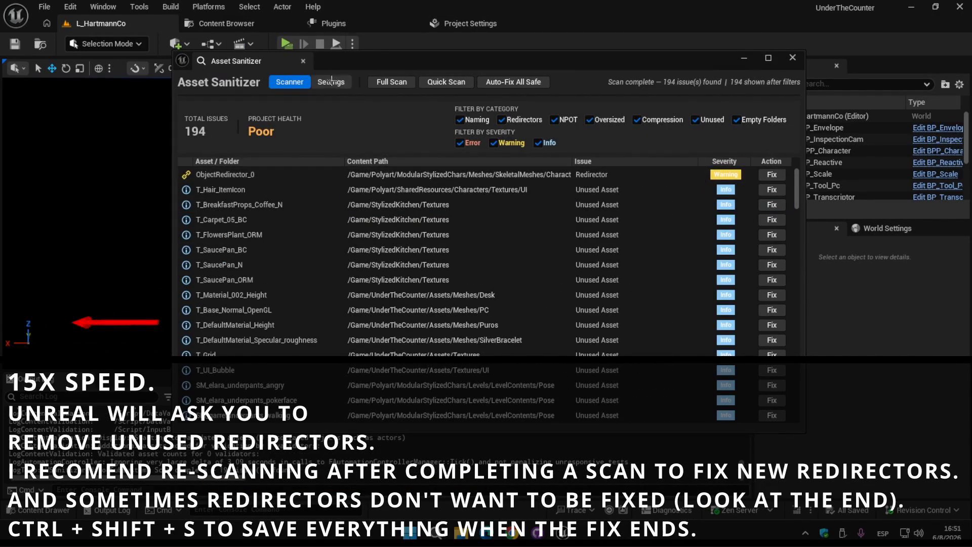